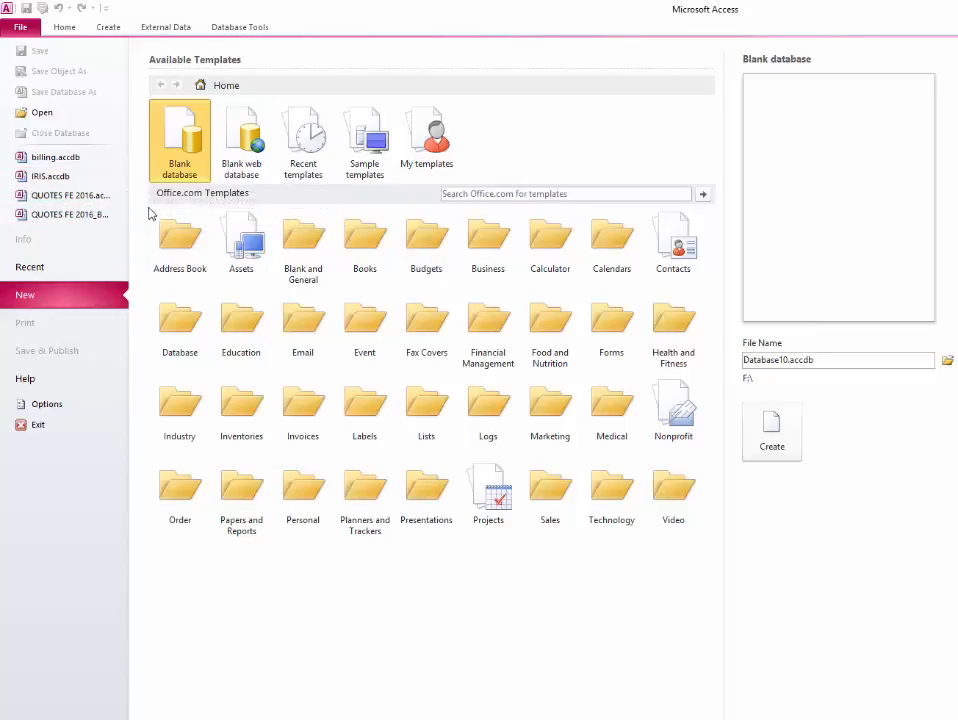
# - Open QUOTES FE 2016.accdb and filter the Navigation Pane to objects containing 'tbl'
pyautogui.click(98, 196)
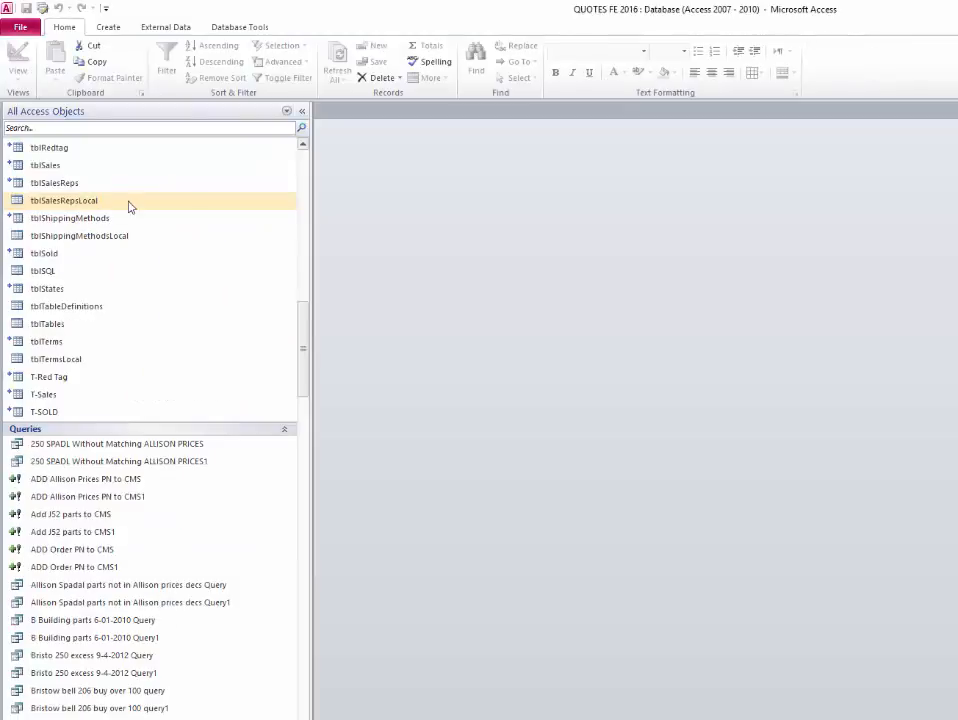
pyautogui.scroll(3, 309, 261)
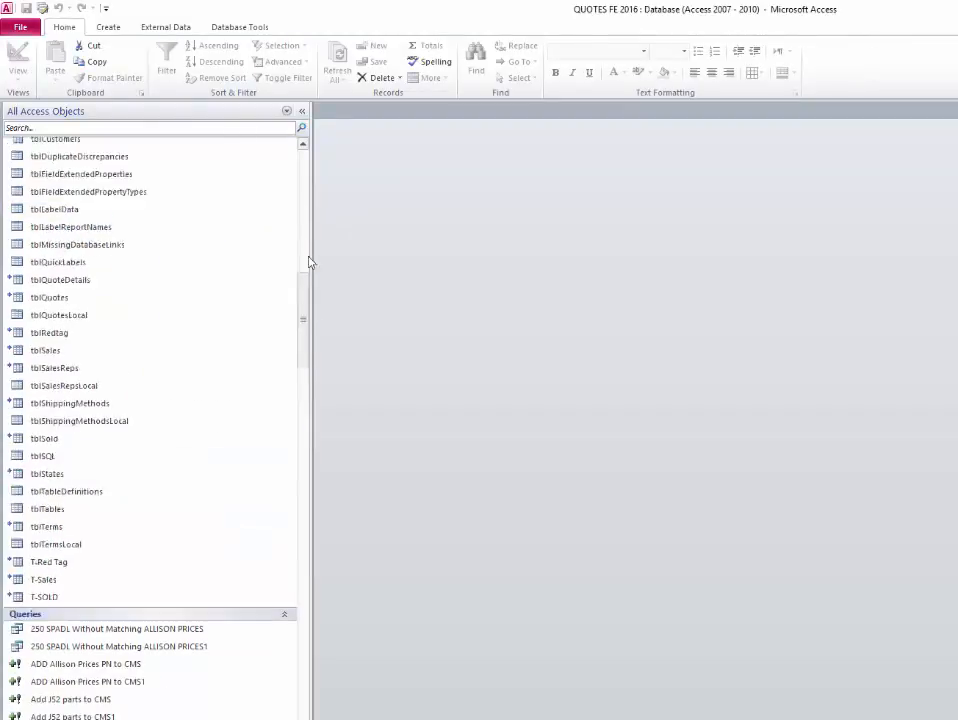
pyautogui.scroll(10, 309, 261)
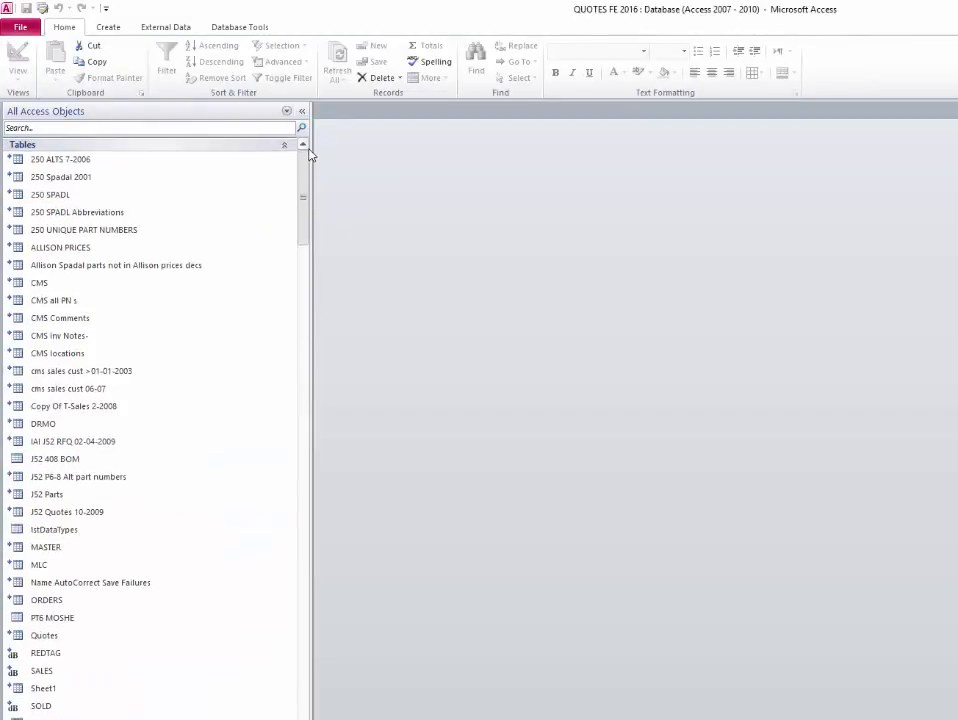
pyautogui.click(149, 130)
pyautogui.write('t')
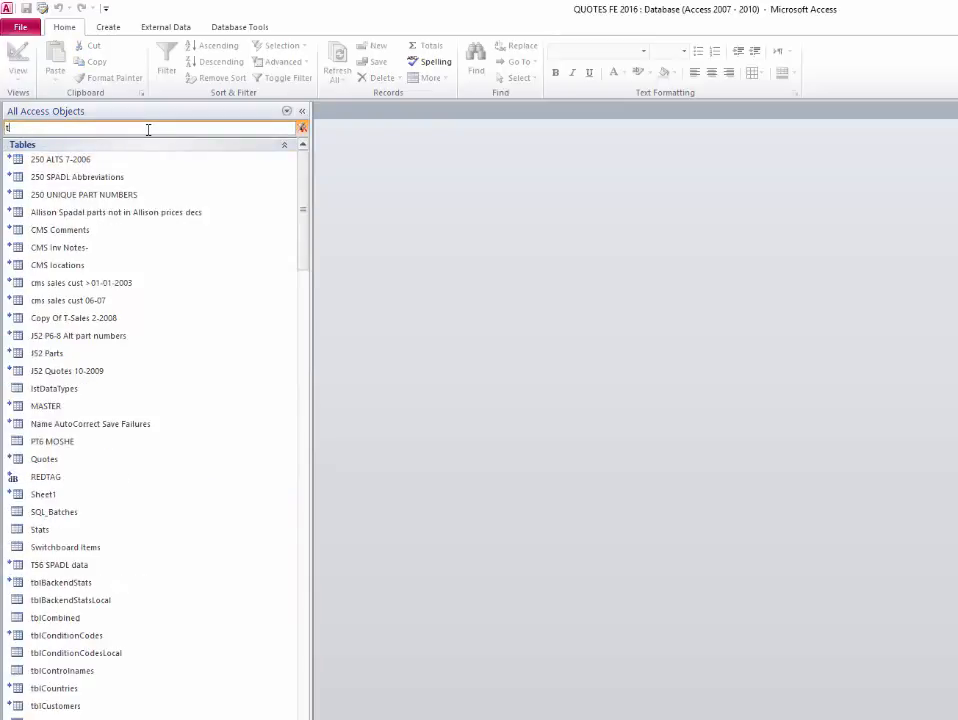
pyautogui.write('bl')
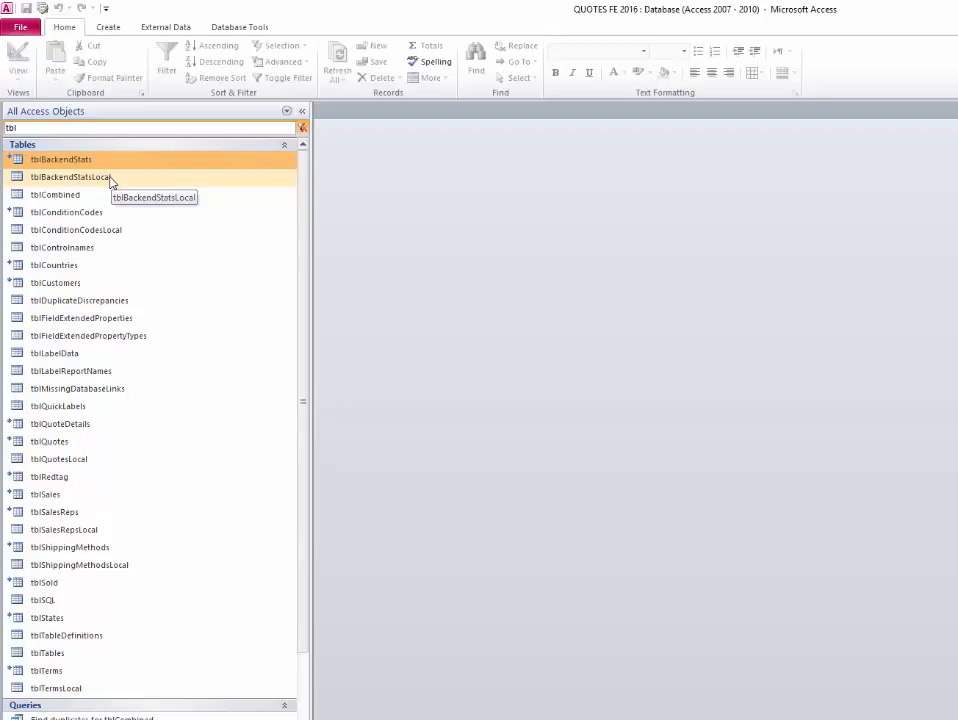
# - Open the tblBackendStats table as a datasheet
pyautogui.click(210, 200)
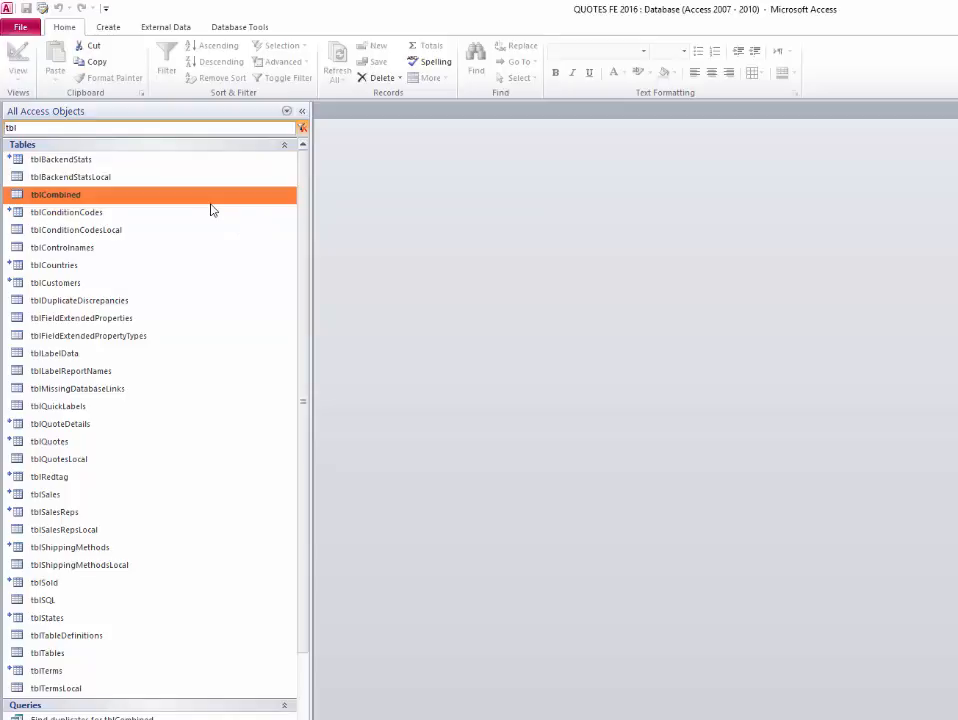
pyautogui.press('Up')
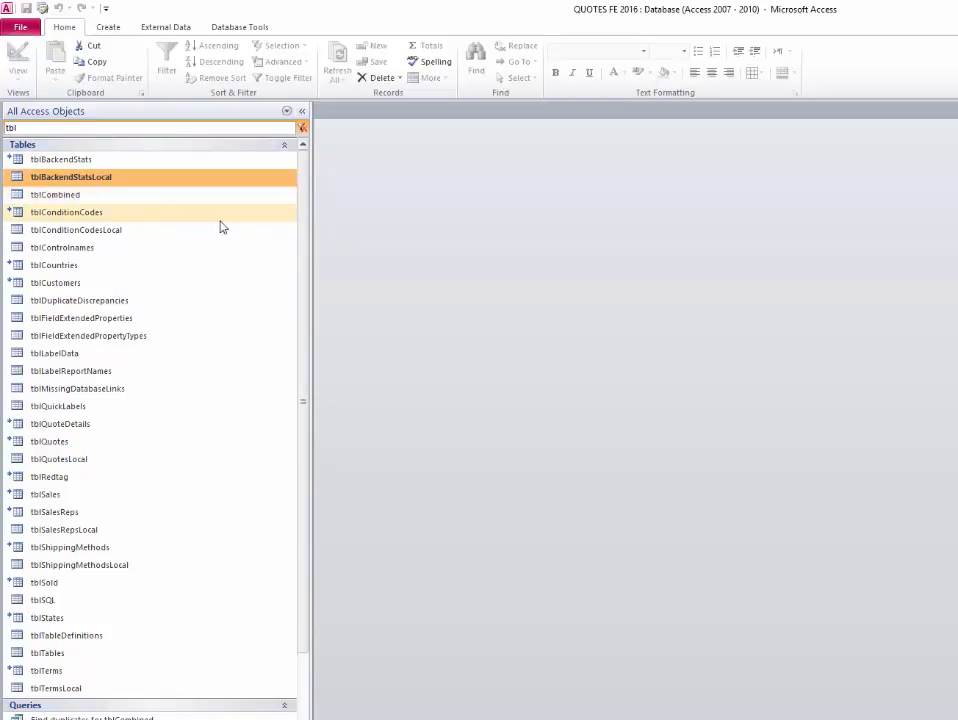
pyautogui.press('Up')
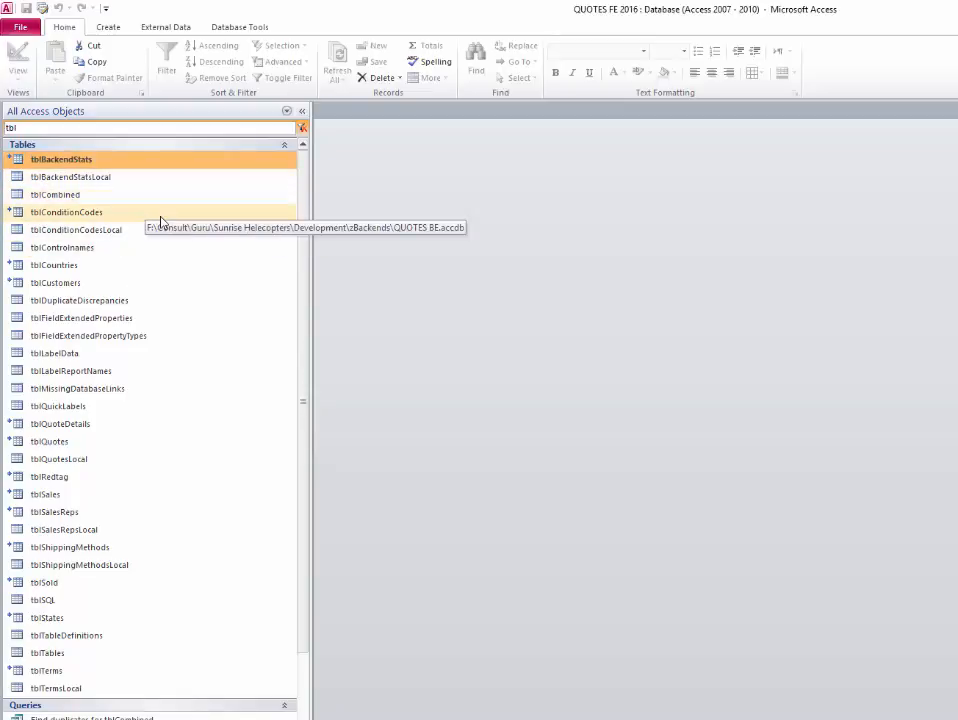
pyautogui.doubleClick(220, 161)
# - Widen the Stat Value column, heighten the BoilerPlate row, and close the table, saving its layout
pyautogui.moveTo(469, 126); pyautogui.dragTo(923, 122)
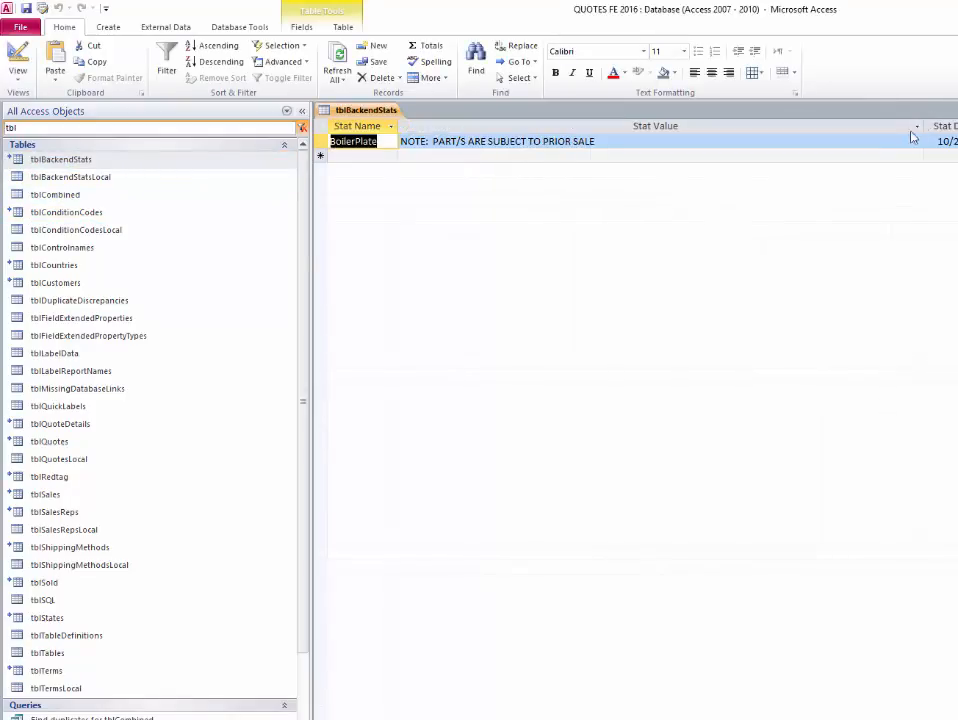
pyautogui.click(321, 143)
pyautogui.moveTo(326, 193); pyautogui.dragTo(316, 478)
pyautogui.click(618, 318)
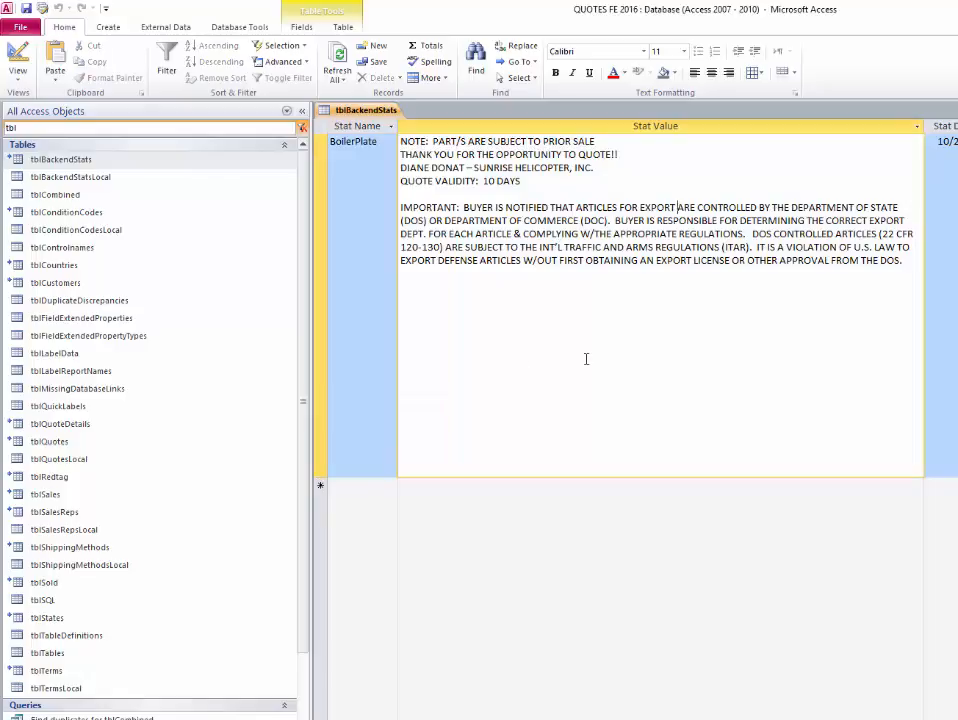
pyautogui.hotkey('ctrl', 'w')
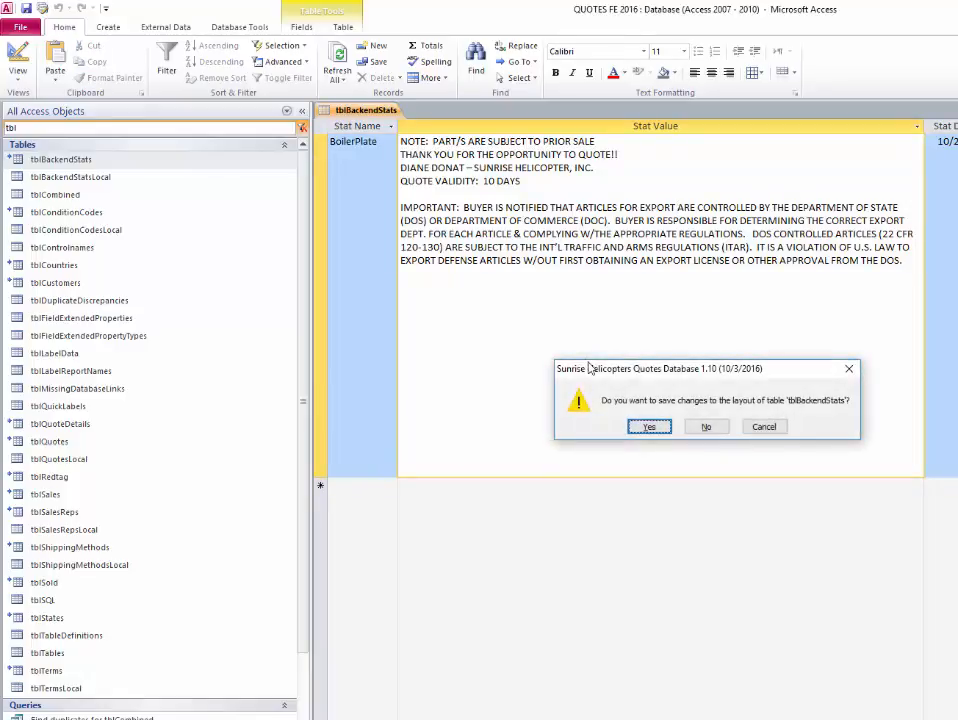
pyautogui.click(645, 426)
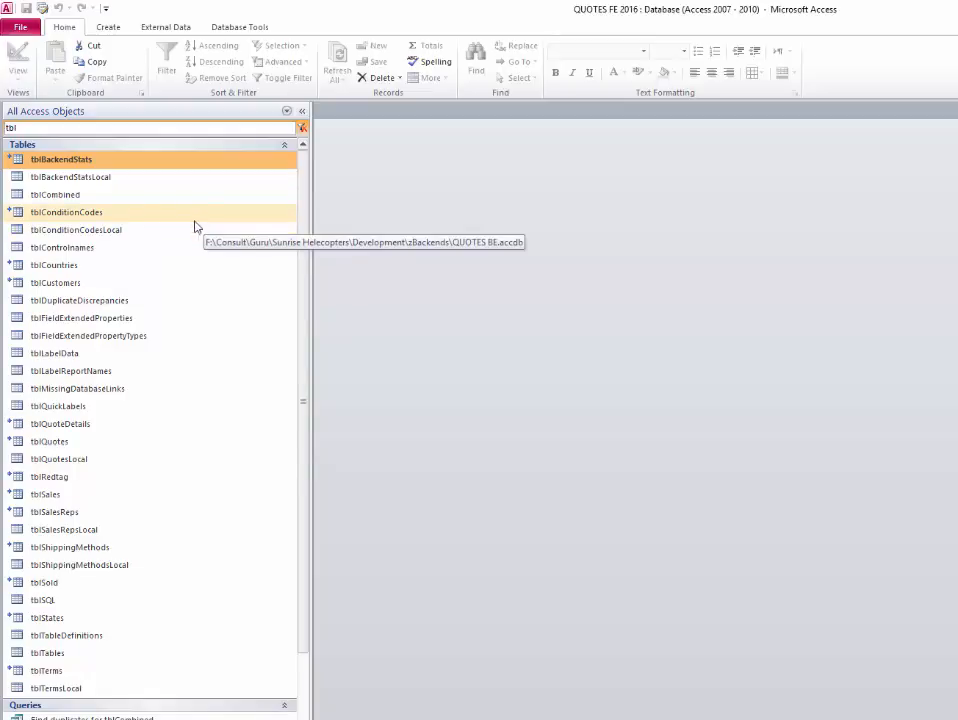
pyautogui.click(195, 218)
# - Widen the Condition column in tblConditionCodes and close it, saving the layout
pyautogui.doubleClick(169, 216)
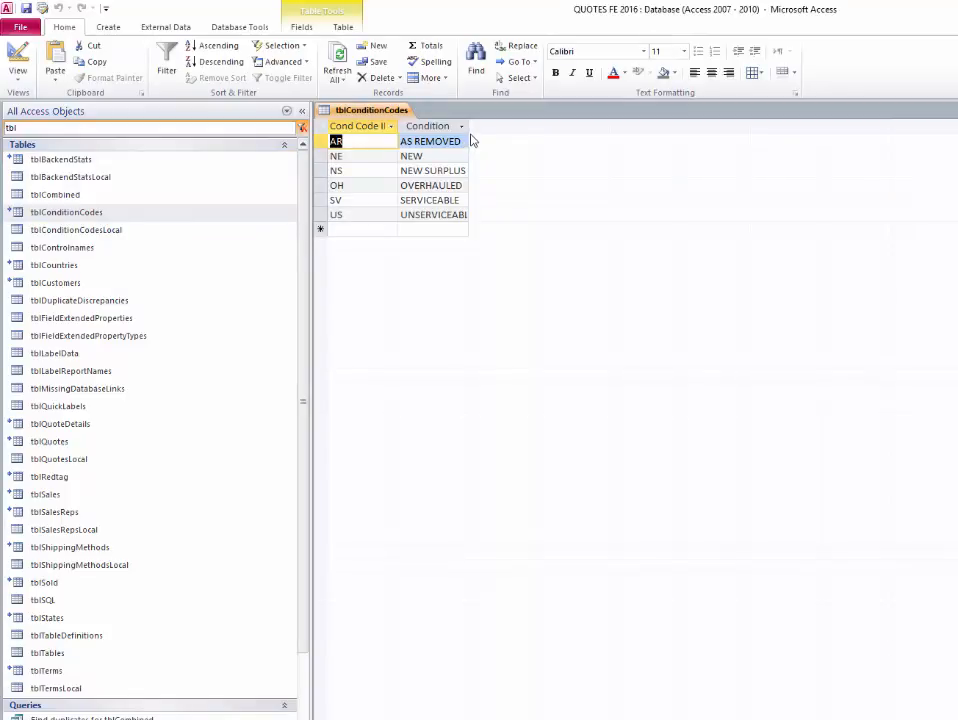
pyautogui.moveTo(467, 127); pyautogui.dragTo(583, 127)
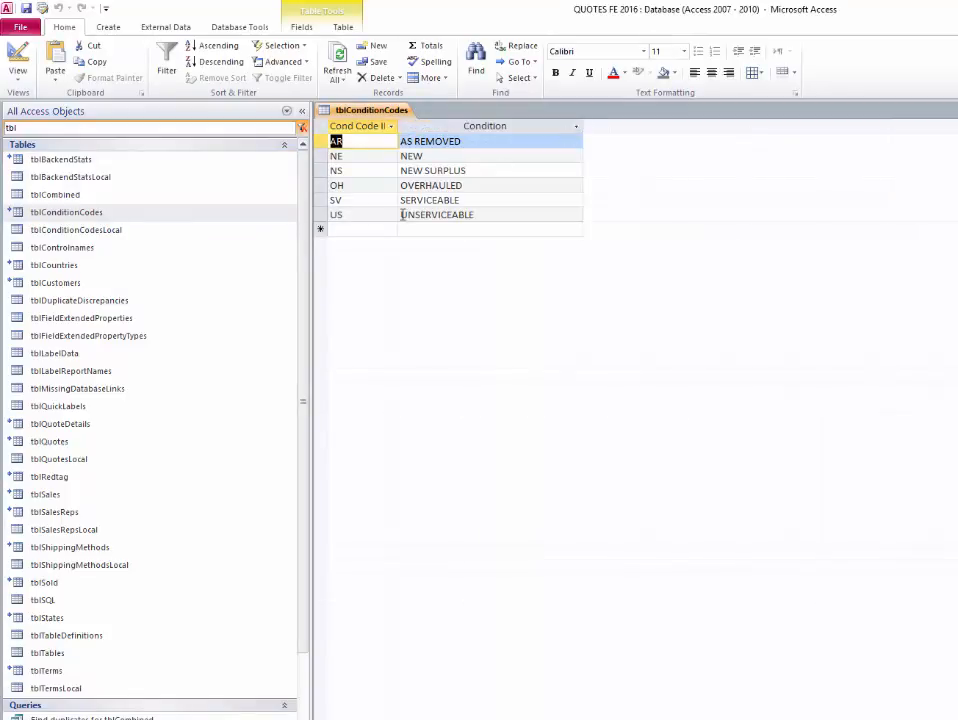
pyautogui.hotkey('ctrl', 'w')
pyautogui.press('Return')
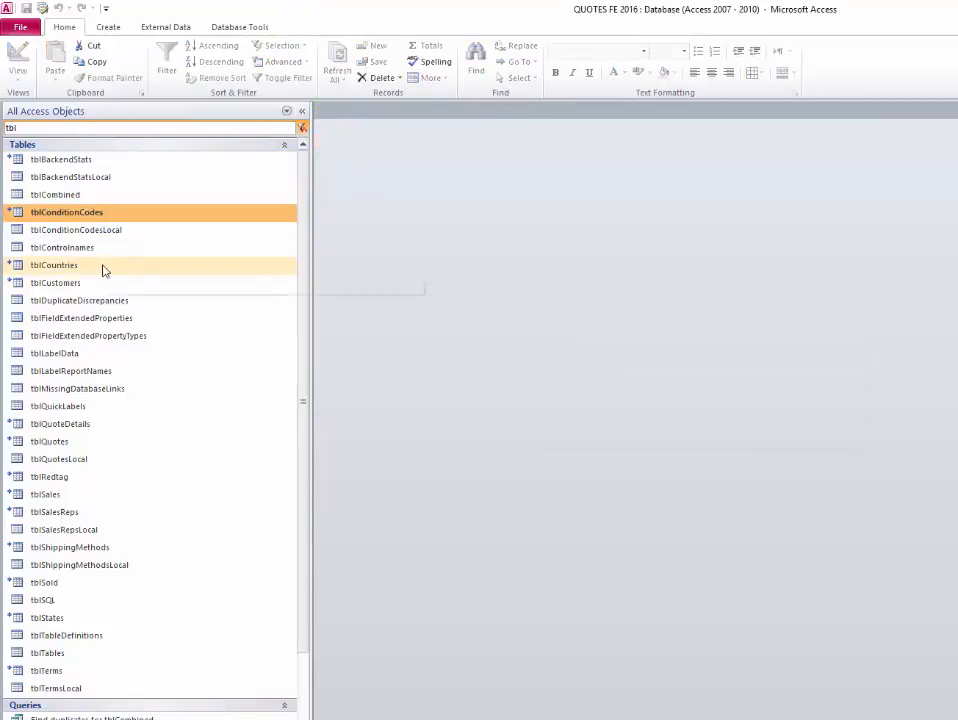
# - Widen the Country column in tblCountries, review the AUSTRALIA spelling variants, and close it, saving the layout
pyautogui.doubleClick(103, 266)
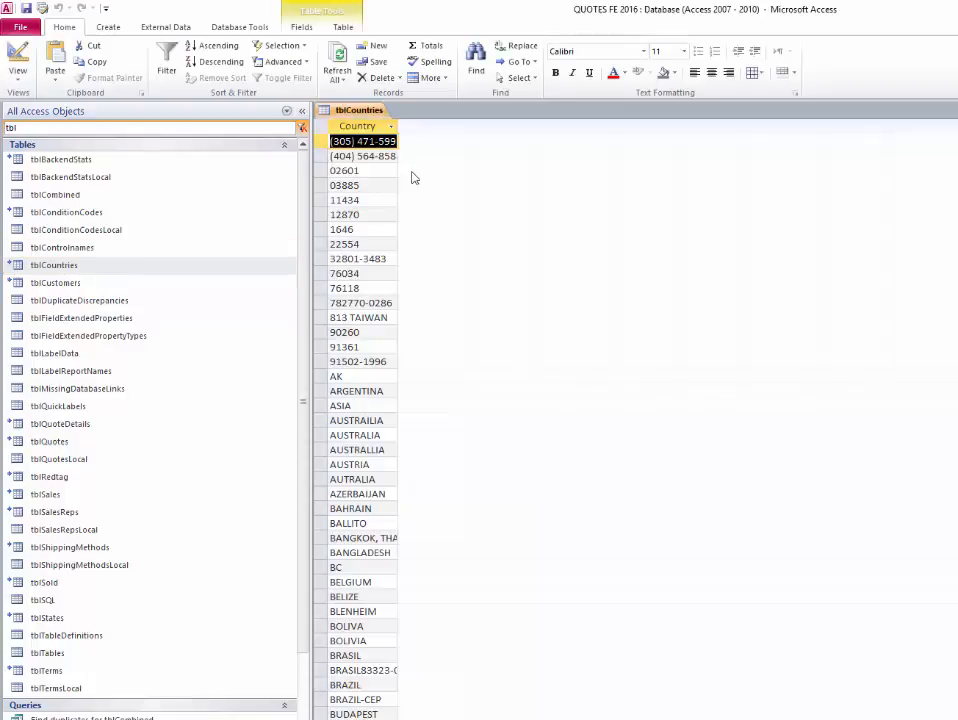
pyautogui.click(400, 127)
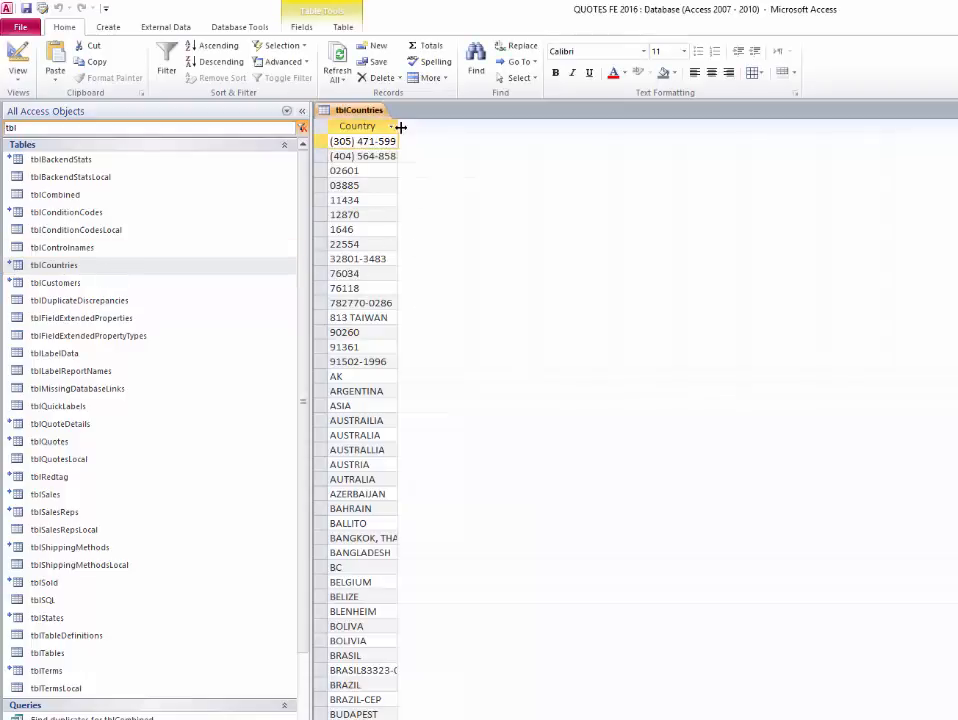
pyautogui.moveTo(400, 127); pyautogui.dragTo(503, 128)
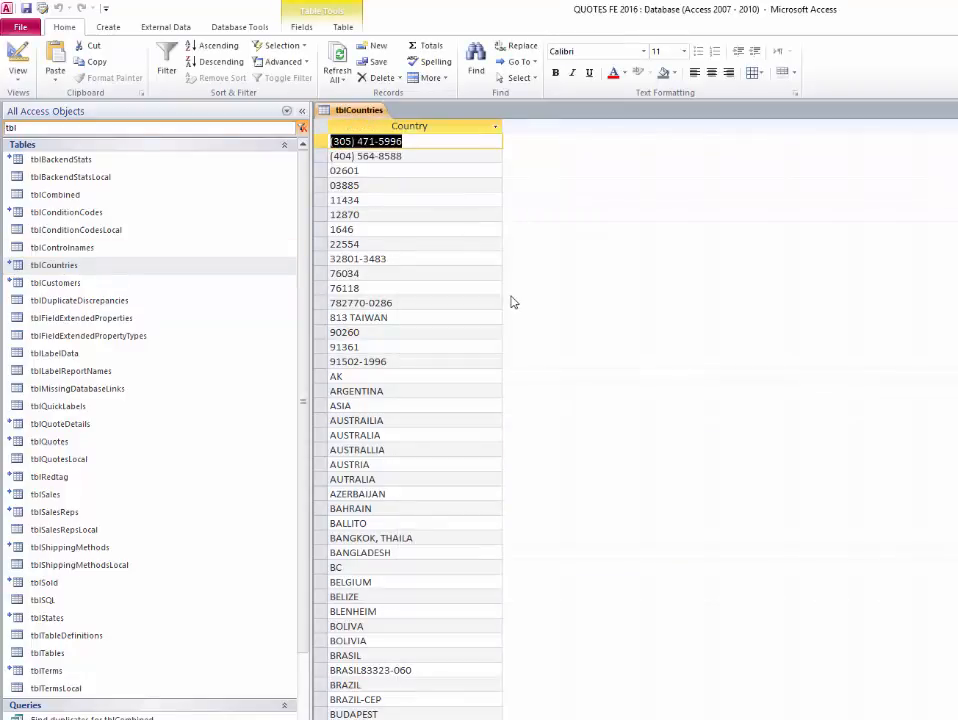
pyautogui.press('Down')
pyautogui.press('Down')
pyautogui.press('Down')
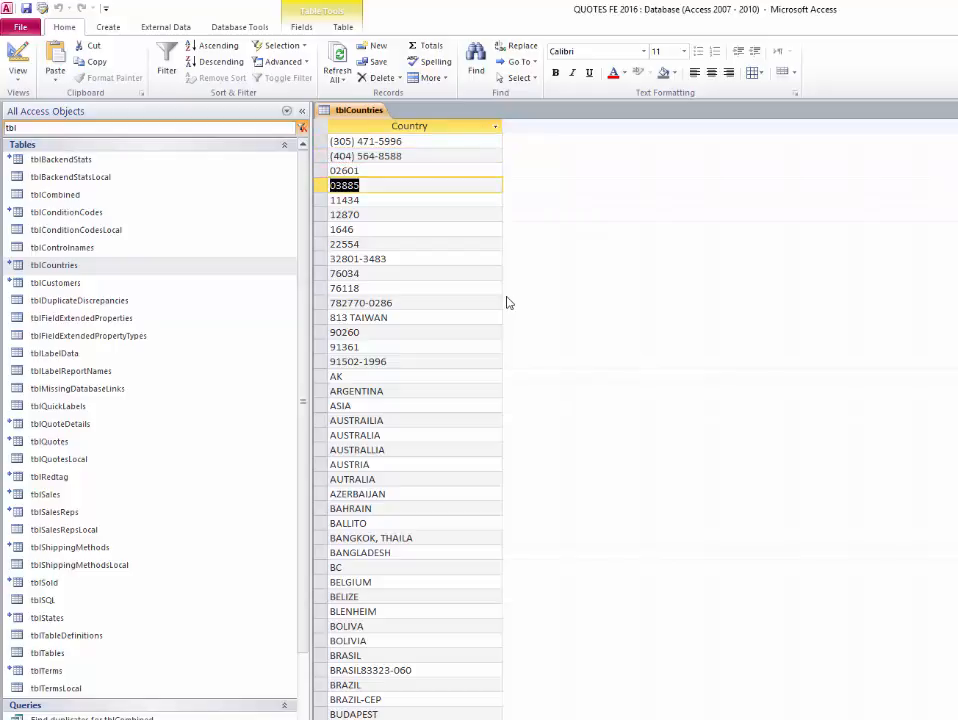
pyautogui.press('Down')
pyautogui.press('Down')
pyautogui.press('Down')
pyautogui.press('Down')
pyautogui.press('Down')
pyautogui.press('Down')
pyautogui.press('Down')
pyautogui.press('Down')
pyautogui.press('Down')
pyautogui.press('Down')
pyautogui.press('Down')
pyautogui.press('Down')
pyautogui.press('Down')
pyautogui.press('Down')
pyautogui.press('Down')
pyautogui.press('Down')
pyautogui.press('Down')
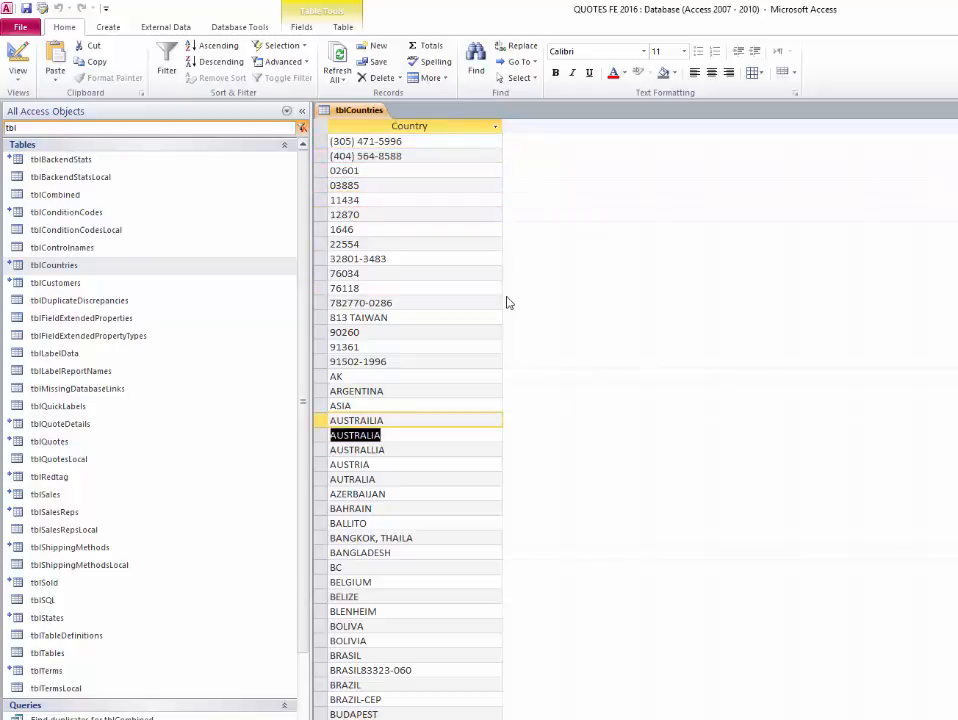
pyautogui.press('Down')
pyautogui.press('Up')
pyautogui.press('Up')
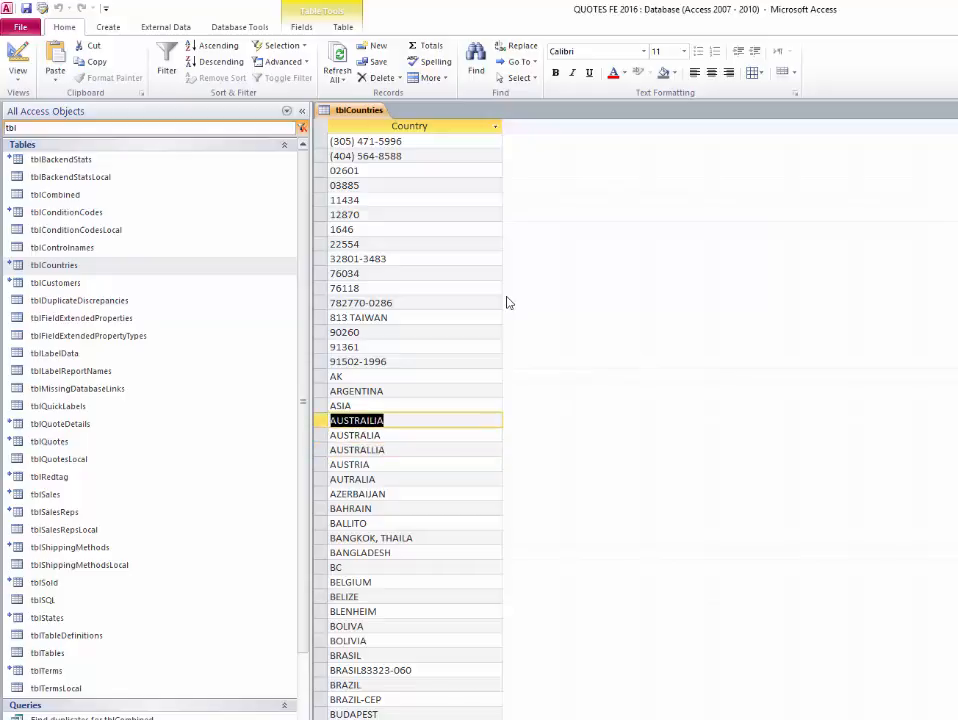
pyautogui.hotkey('ctrl', 'w')
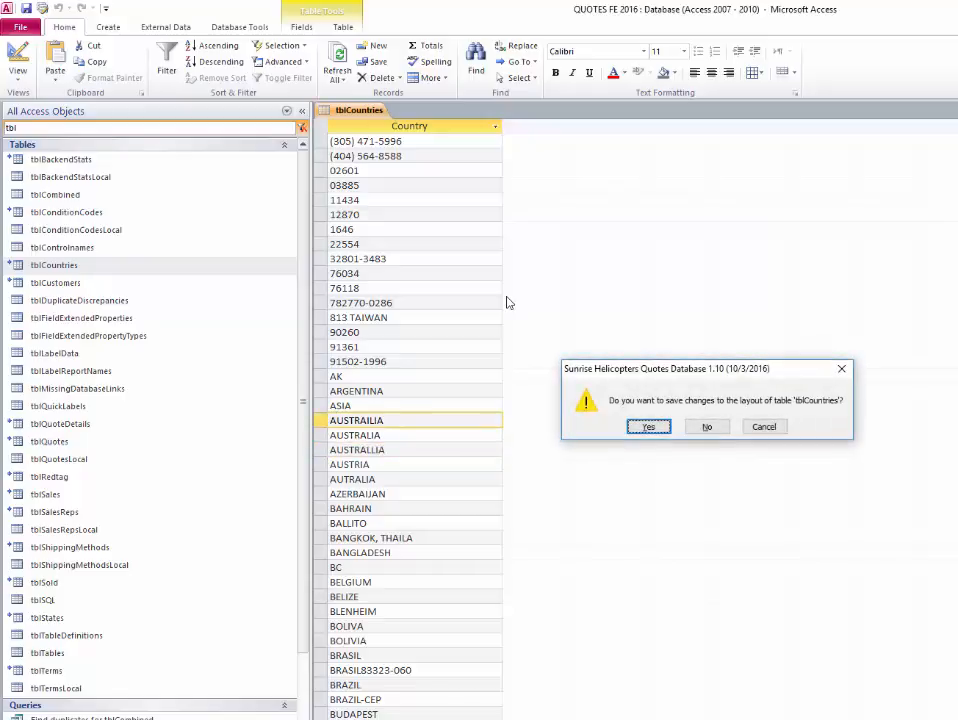
pyautogui.press('Return')
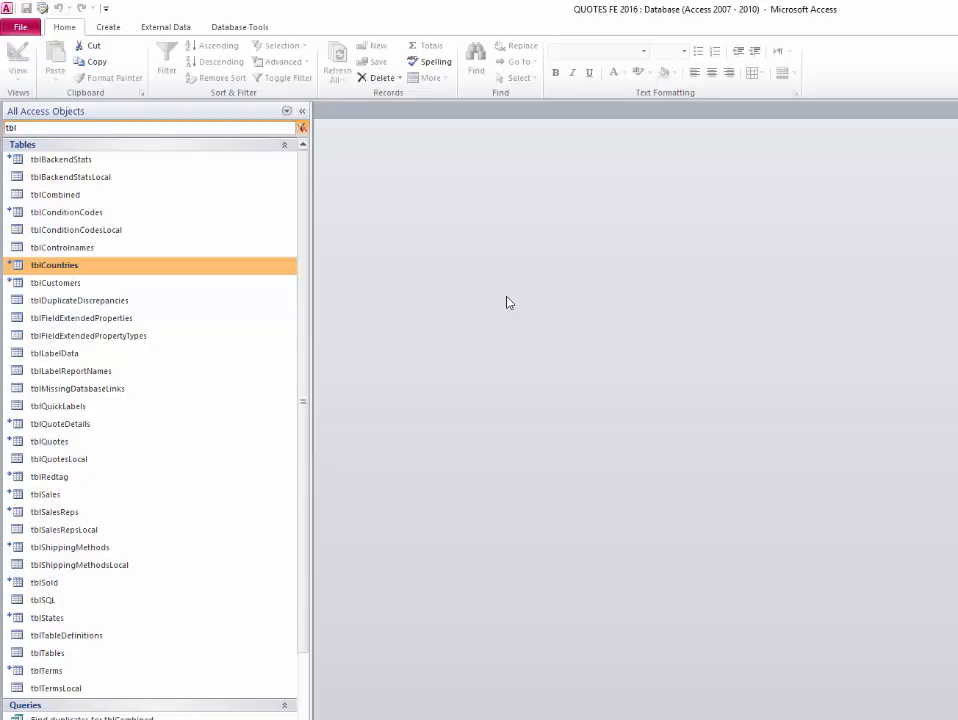
# - Open and close the tblCustomers and tblQuotes tables
pyautogui.press('Down')
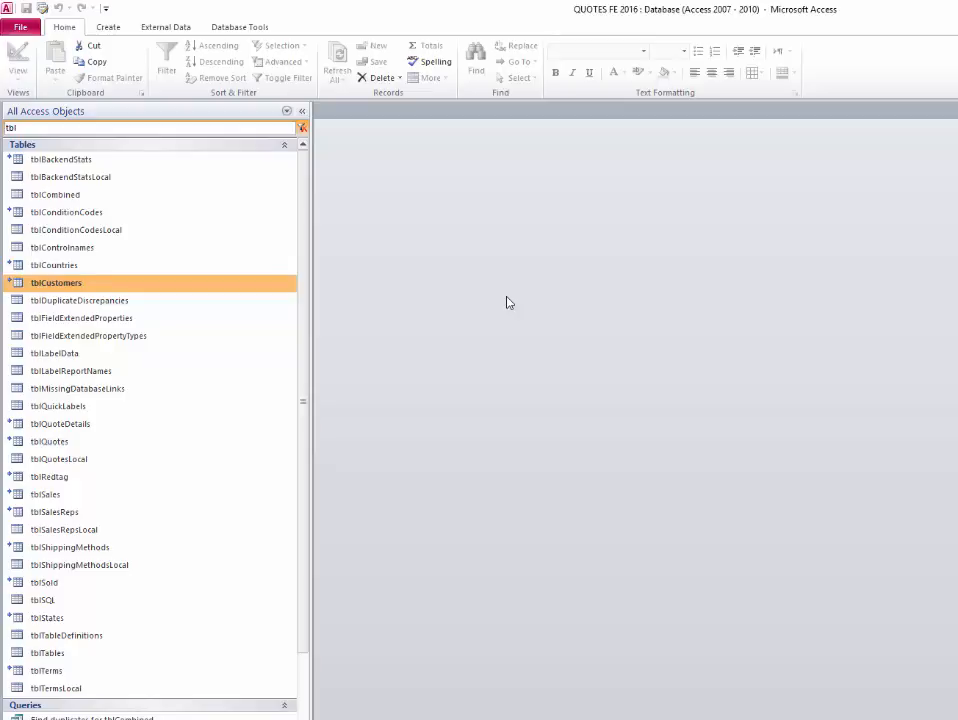
pyautogui.doubleClick(261, 283)
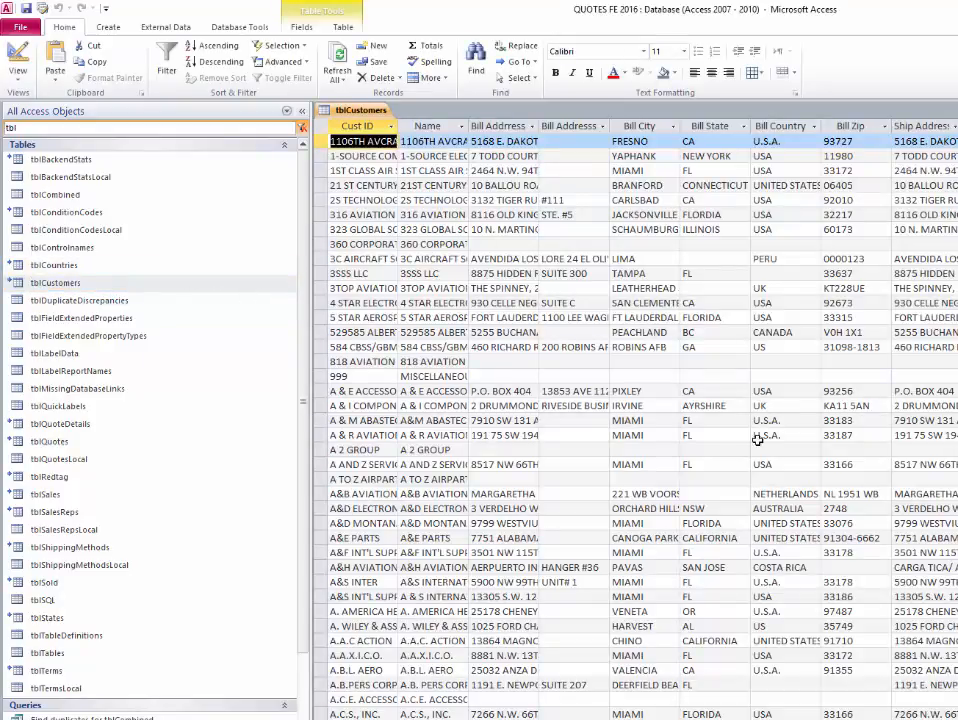
pyautogui.hotkey('ctrl', 'w')
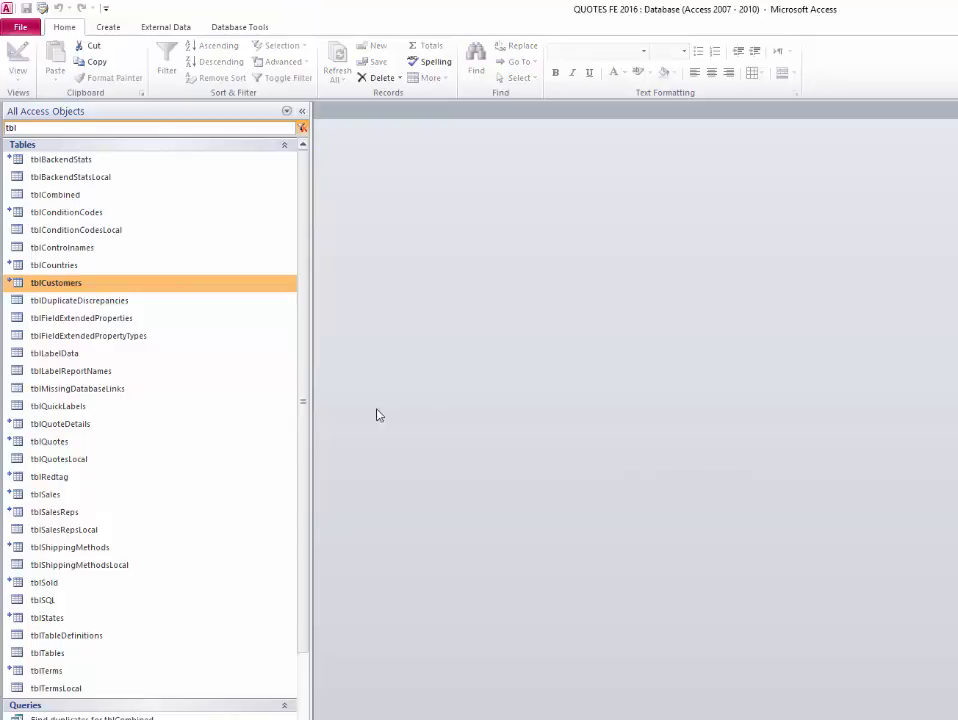
pyautogui.click(162, 432)
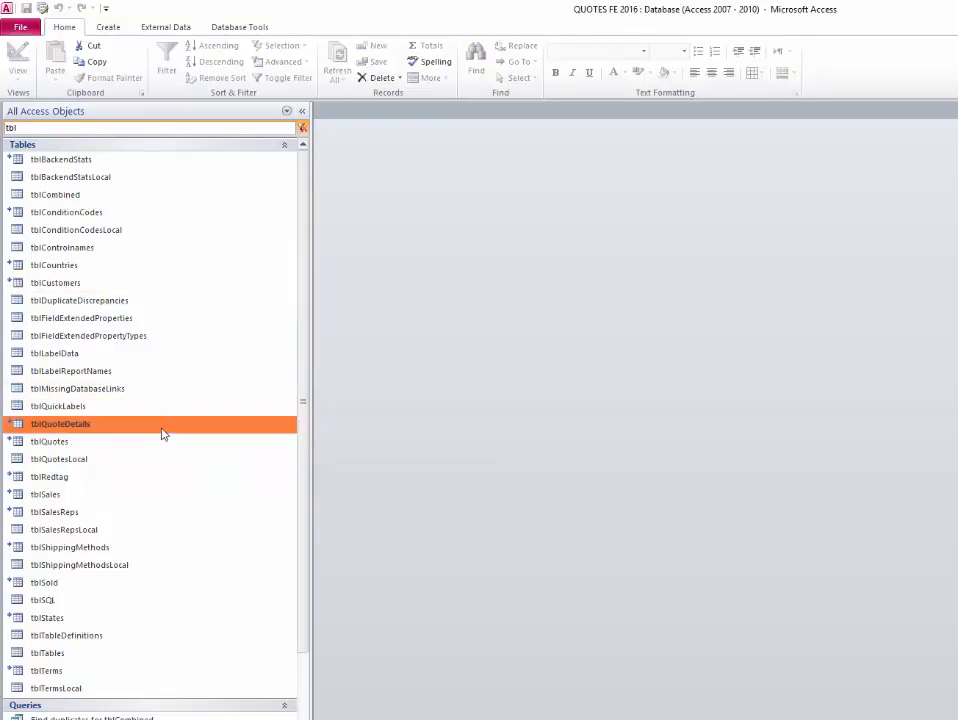
pyautogui.doubleClick(104, 446)
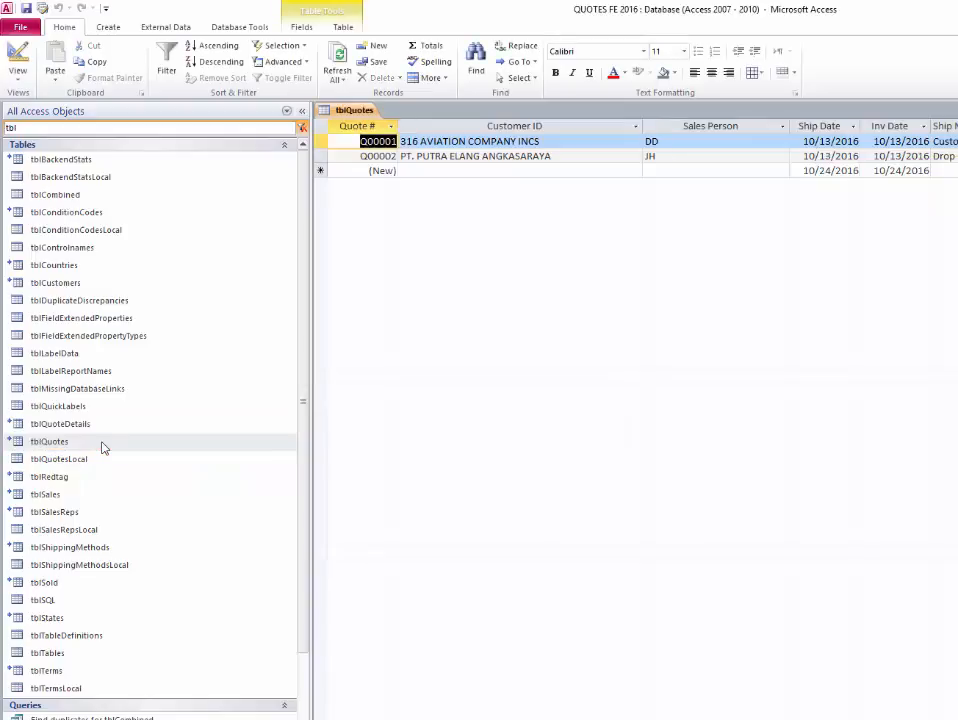
pyautogui.hotkey('ctrl', 'w')
# - Open and close the empty tblQuoteDetails table, then select tblQuotes and tblQuotesLocal
pyautogui.press('Up')
pyautogui.press('Return')
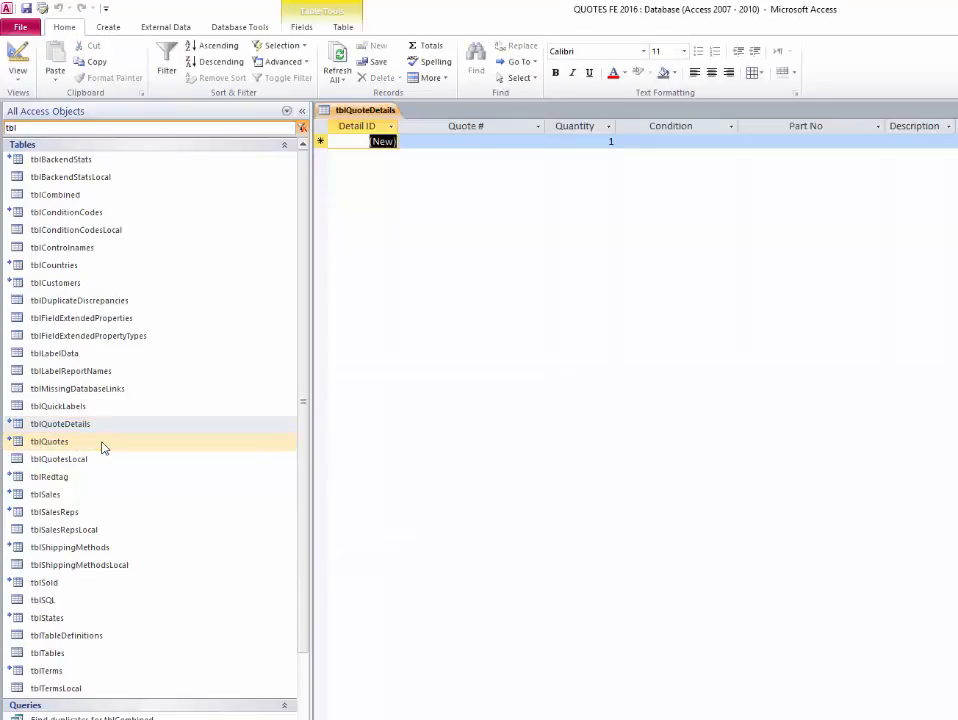
pyautogui.hotkey('ctrl', 'w')
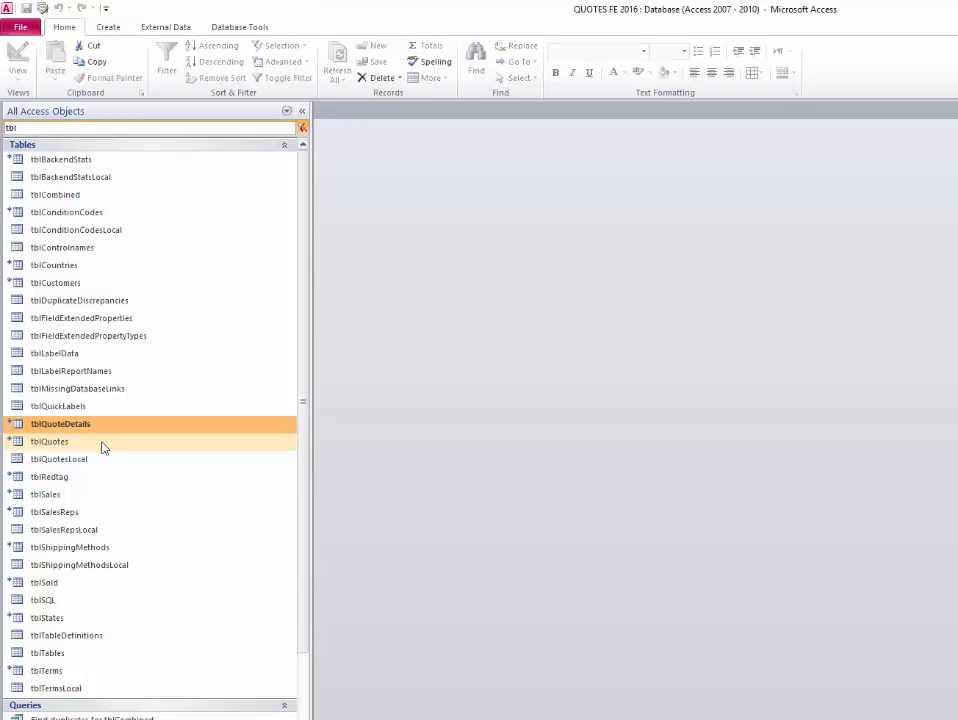
pyautogui.click(104, 446)
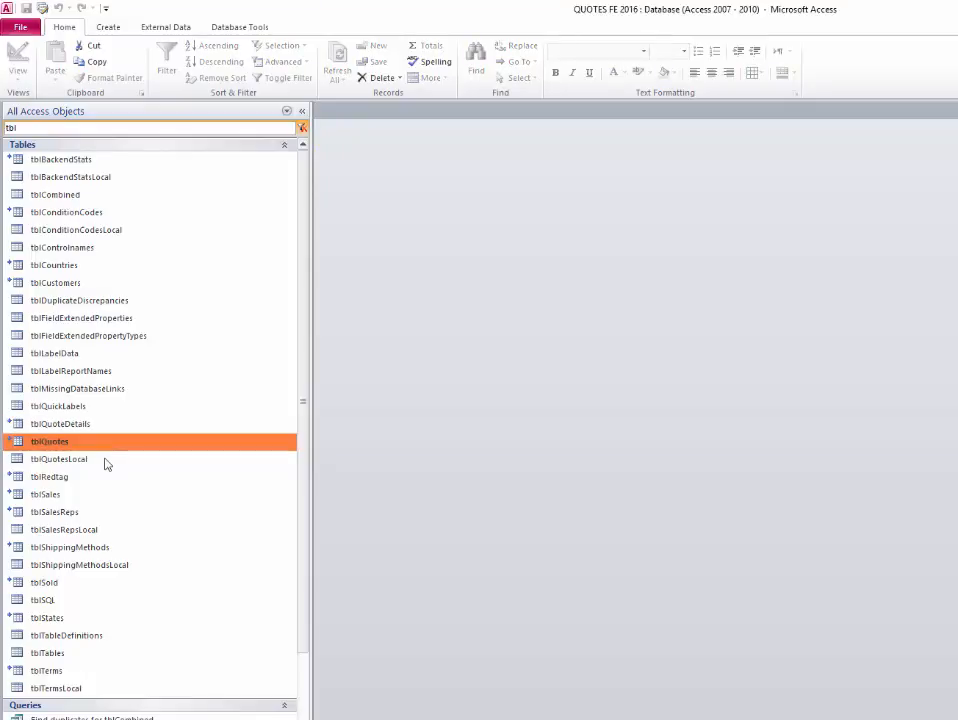
pyautogui.click(130, 455)
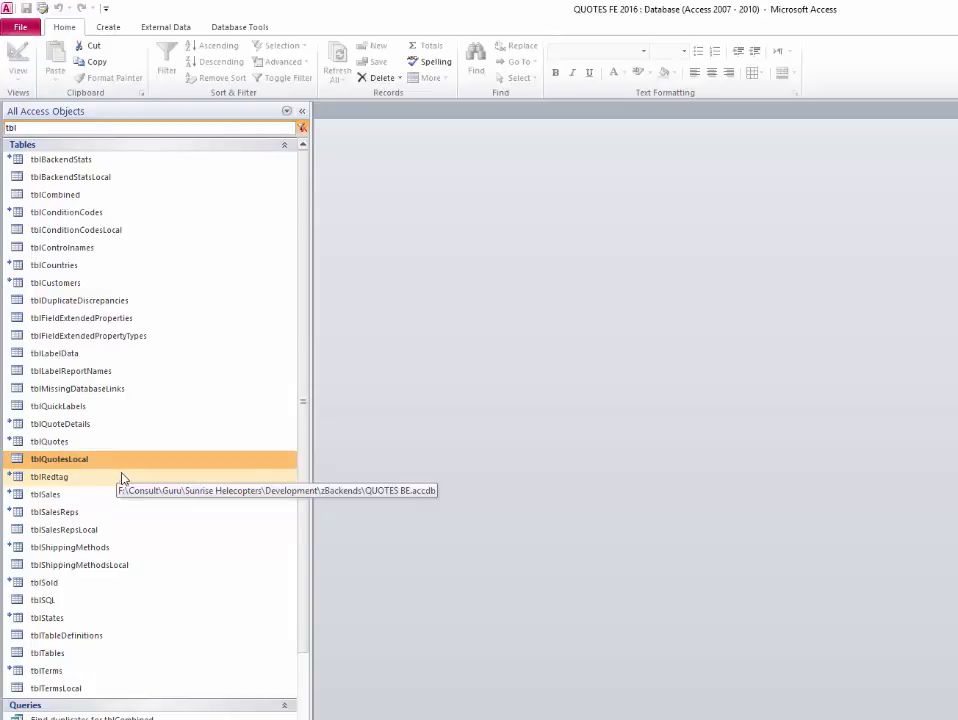
# - Open the tblSalesReps table to view the reps, then close it
pyautogui.click(120, 478)
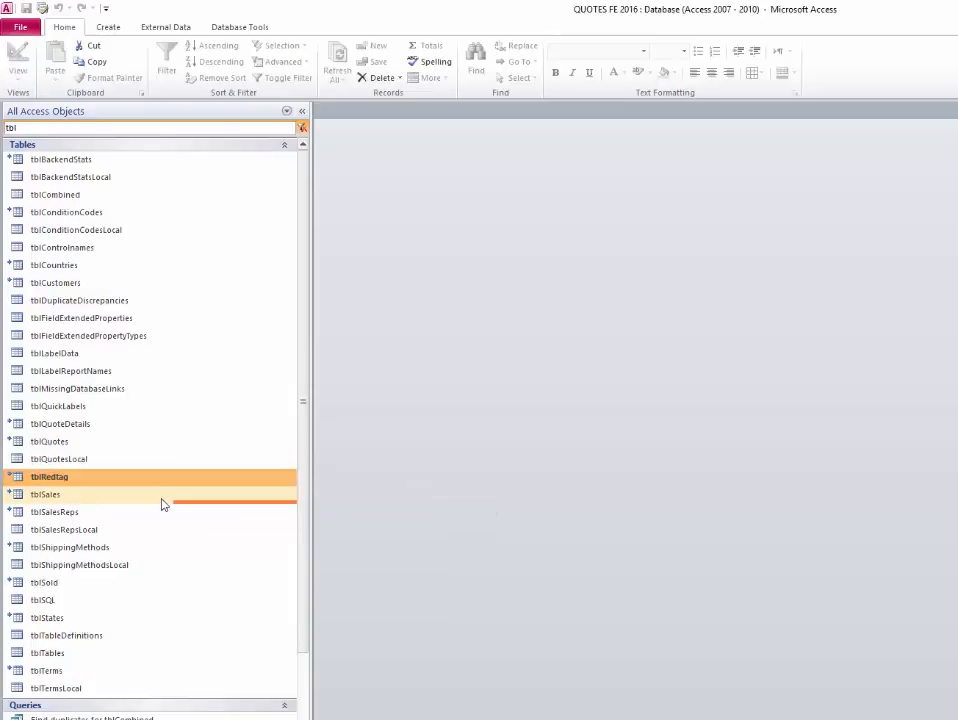
pyautogui.click(163, 497)
pyautogui.click(158, 513)
pyautogui.doubleClick(158, 514)
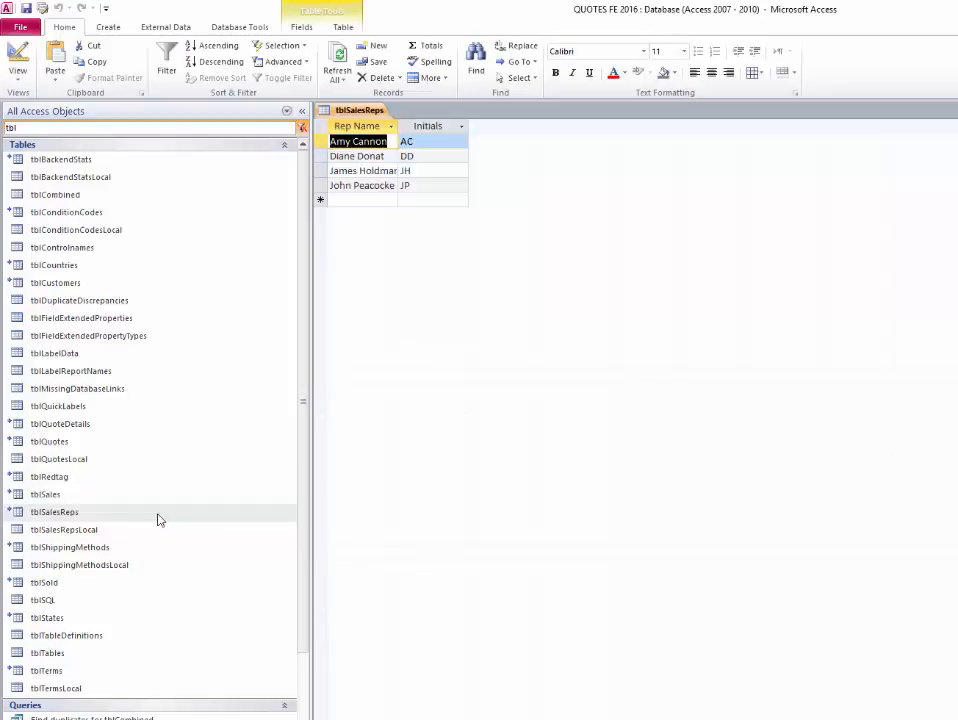
pyautogui.hotkey('ctrl', 'w')
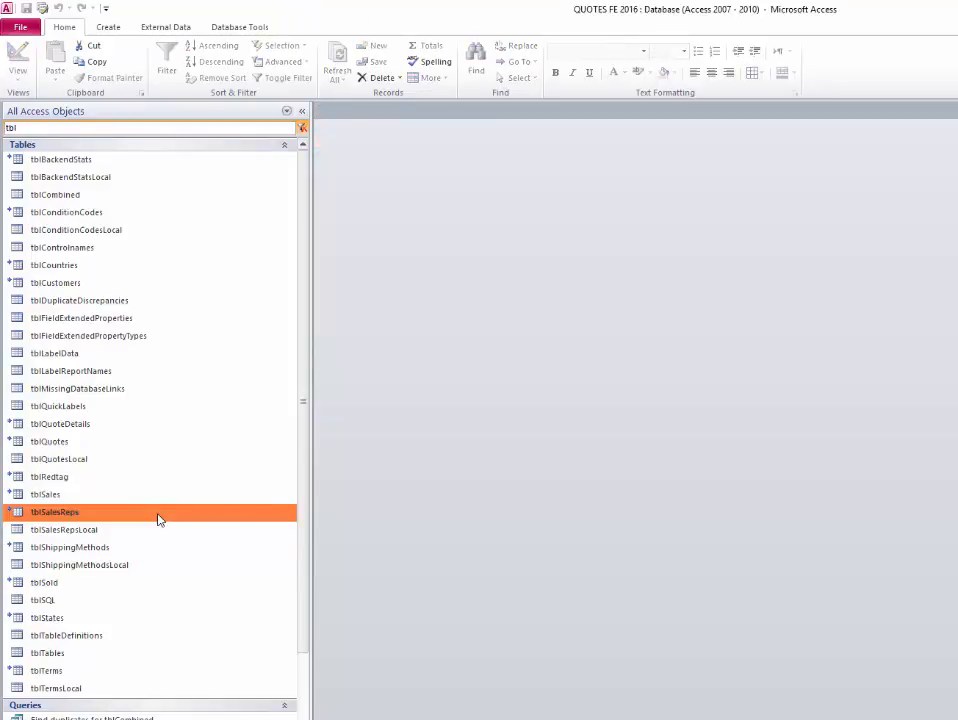
# - Open and close tblShippingMethods and tblTerms, then reopen the QUOTES FE 2016 database
pyautogui.doubleClick(145, 549)
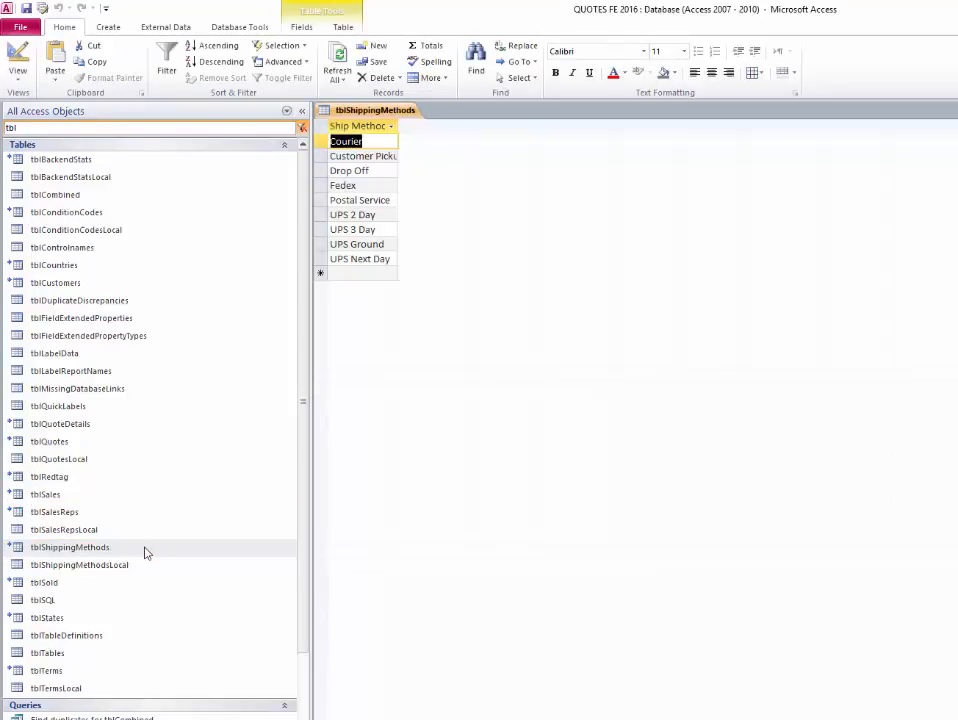
pyautogui.hotkey('ctrl', 'w')
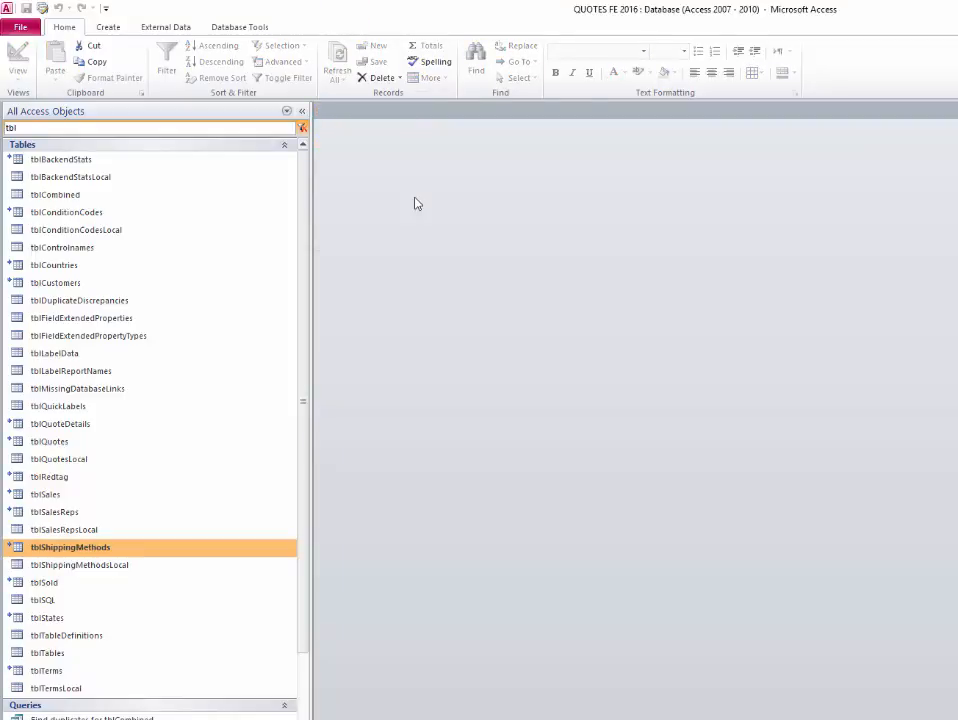
pyautogui.press('Down')
pyautogui.press('Down')
pyautogui.press('Down')
pyautogui.press('Down')
pyautogui.press('Down')
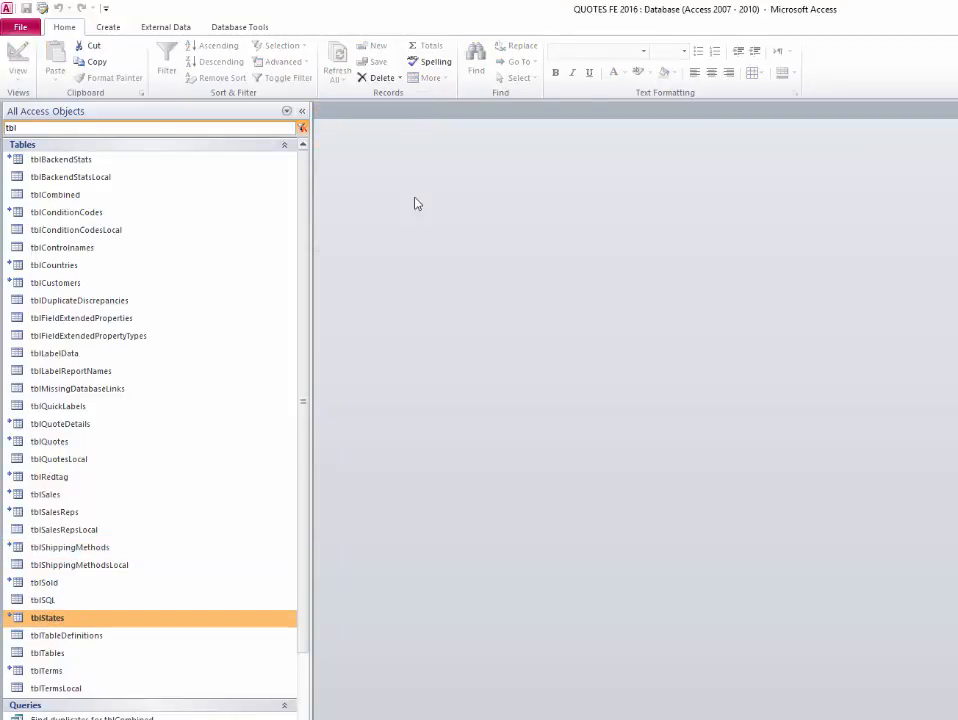
pyautogui.press('Down')
pyautogui.press('Down')
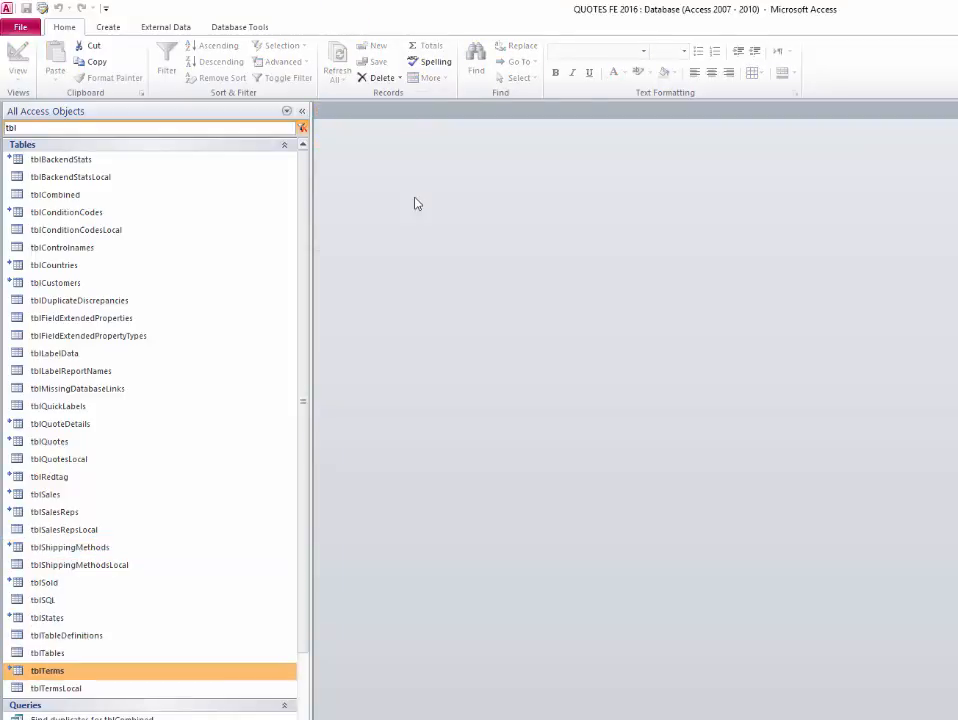
pyautogui.press('Return')
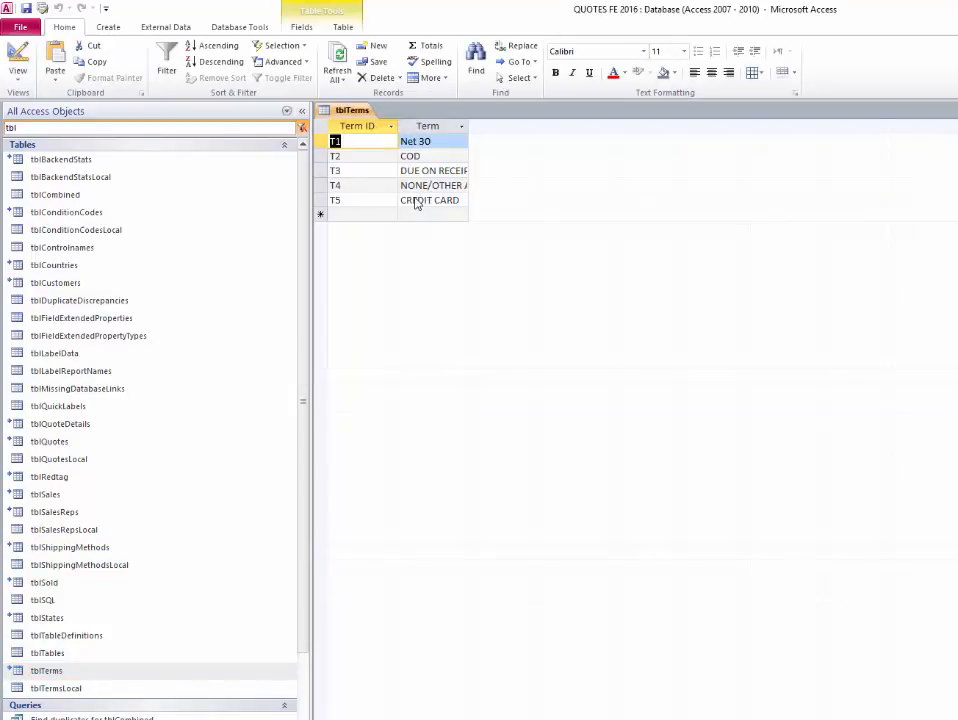
pyautogui.hotkey('ctrl', 'w')
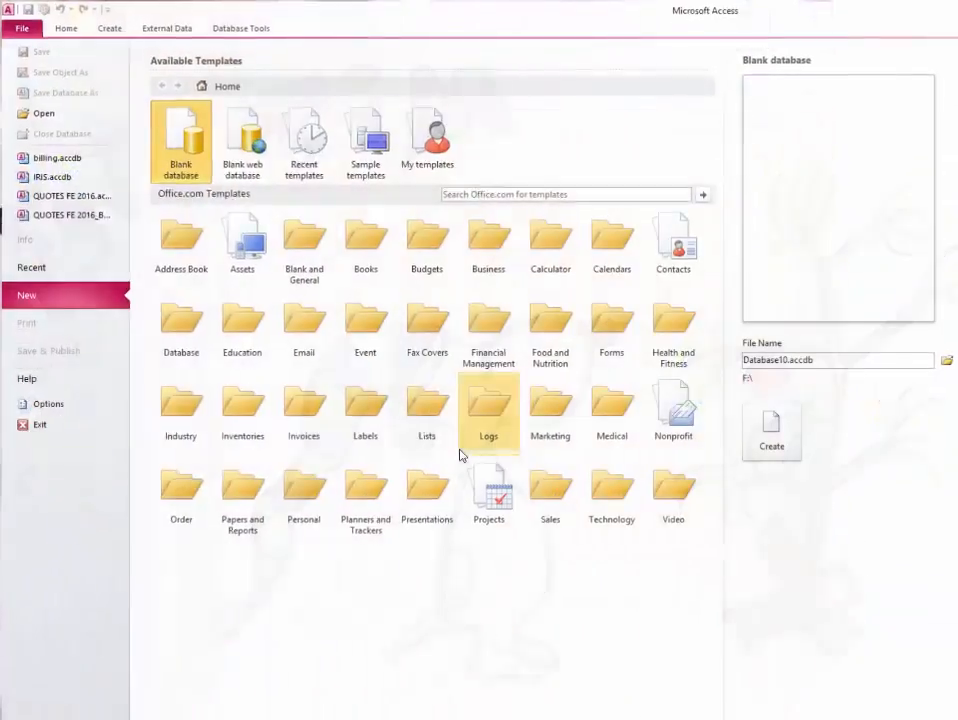
pyautogui.click(69, 195)
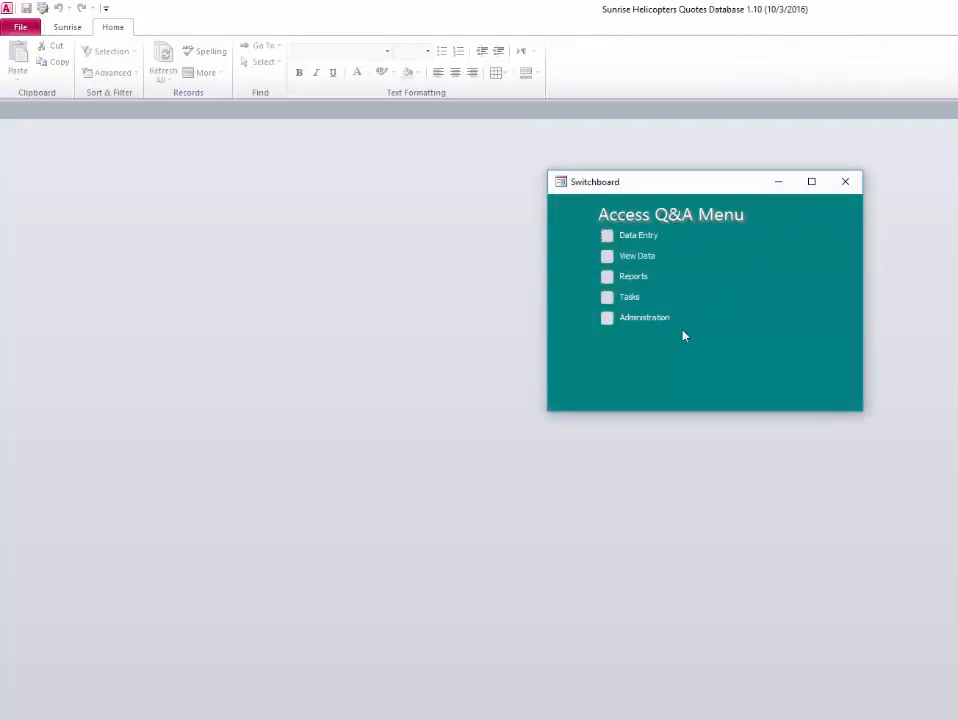
# - Move the Switchboard toward the centre and switch it to the Administration page
pyautogui.moveTo(730, 187); pyautogui.dragTo(466, 190)
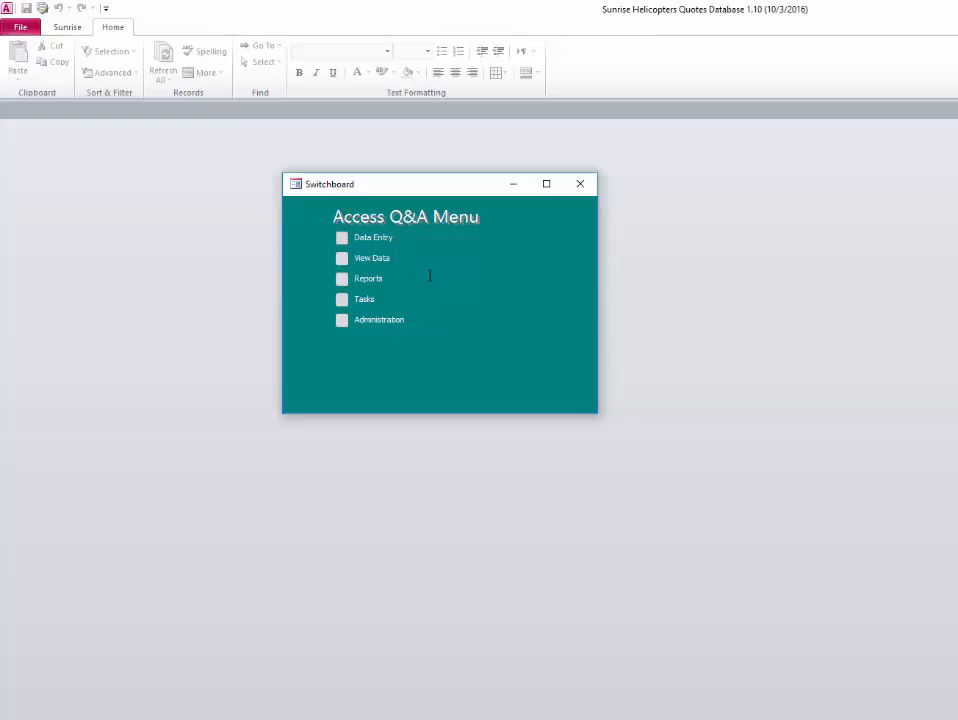
pyautogui.click(342, 320)
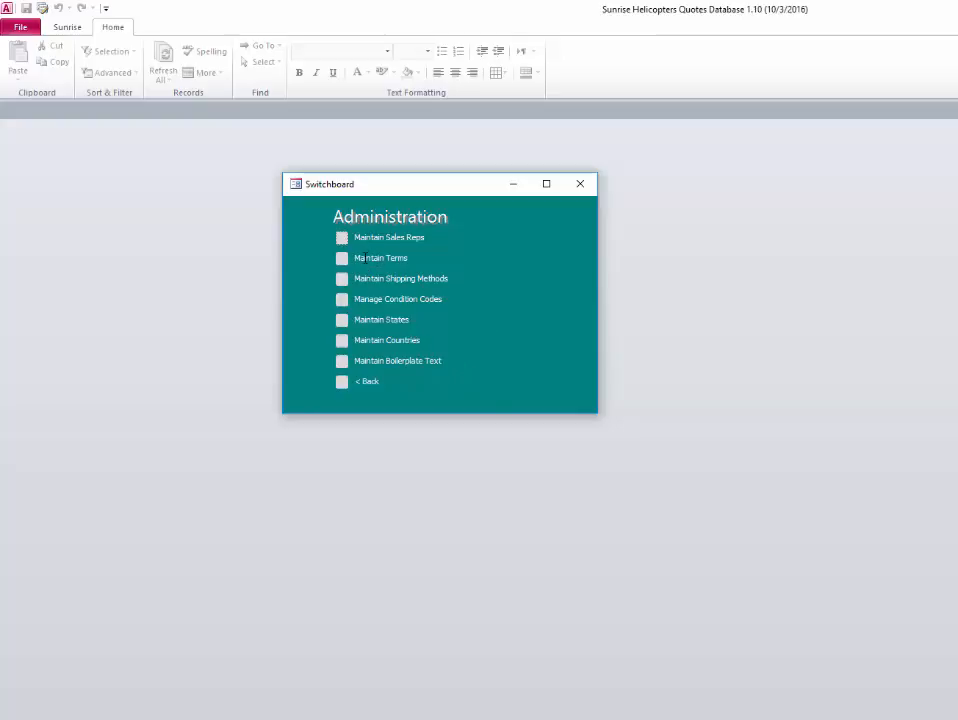
pyautogui.click(341, 240)
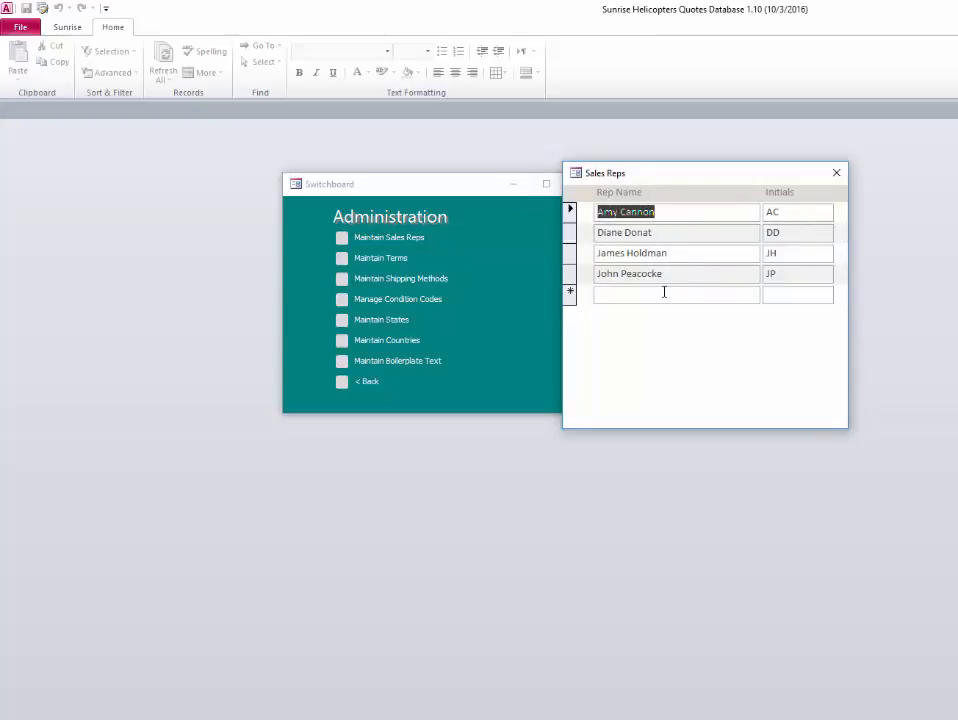
pyautogui.click(836, 172)
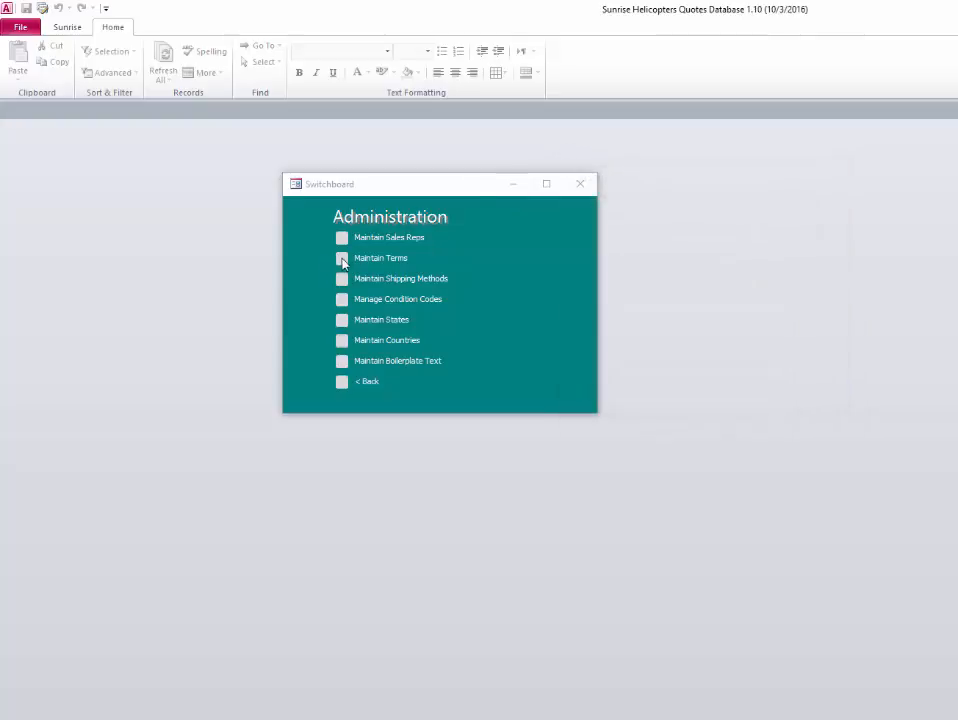
pyautogui.click(342, 258)
pyautogui.click(836, 180)
pyautogui.click(342, 279)
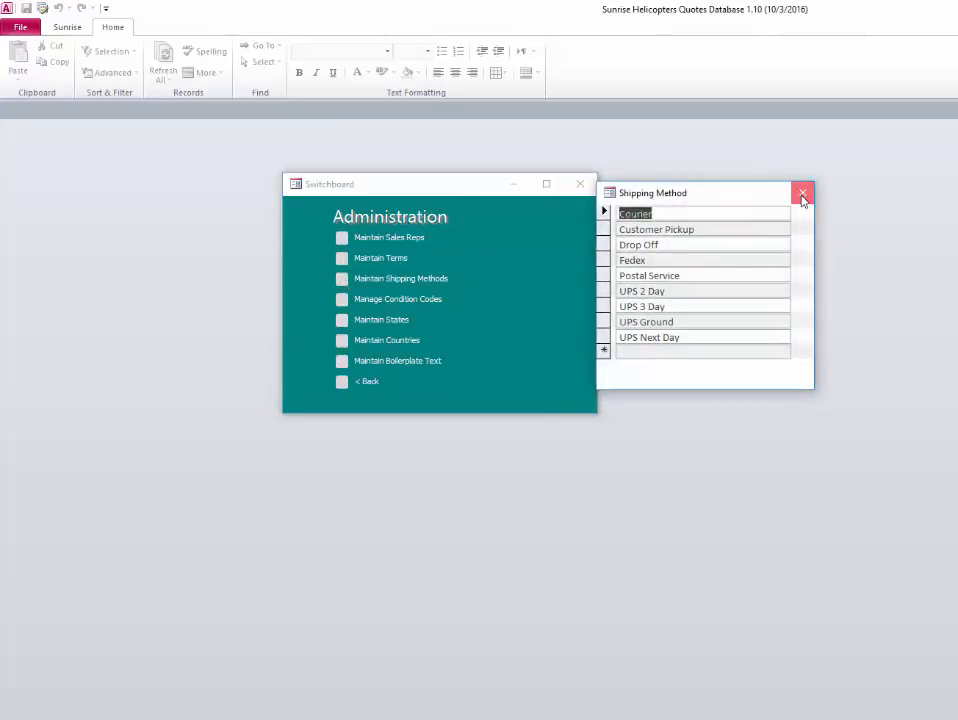
pyautogui.click(802, 190)
pyautogui.click(342, 300)
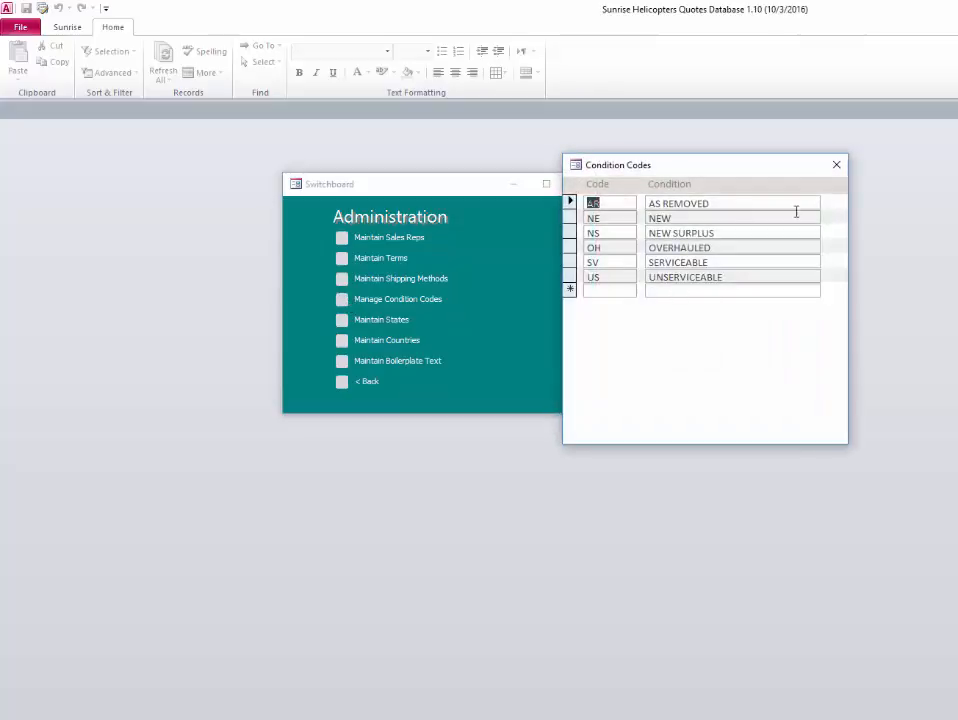
pyautogui.click(836, 164)
pyautogui.click(342, 321)
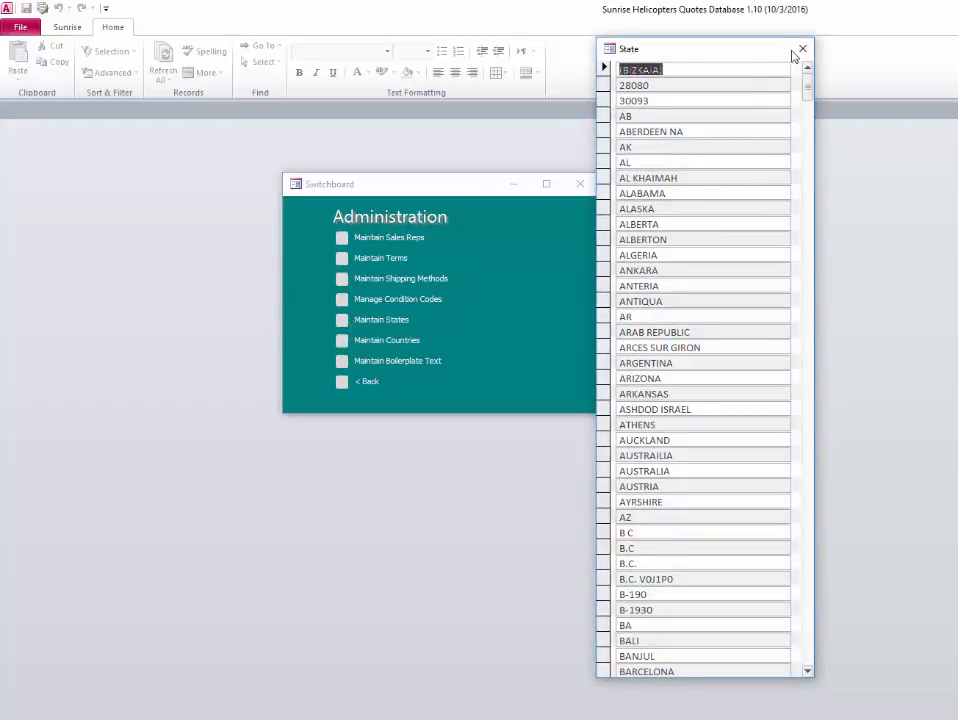
pyautogui.click(802, 48)
# - Review and close Maintain Countries and Maintain Boilerplate Text, then go back to the Q&A Menu
pyautogui.click(342, 341)
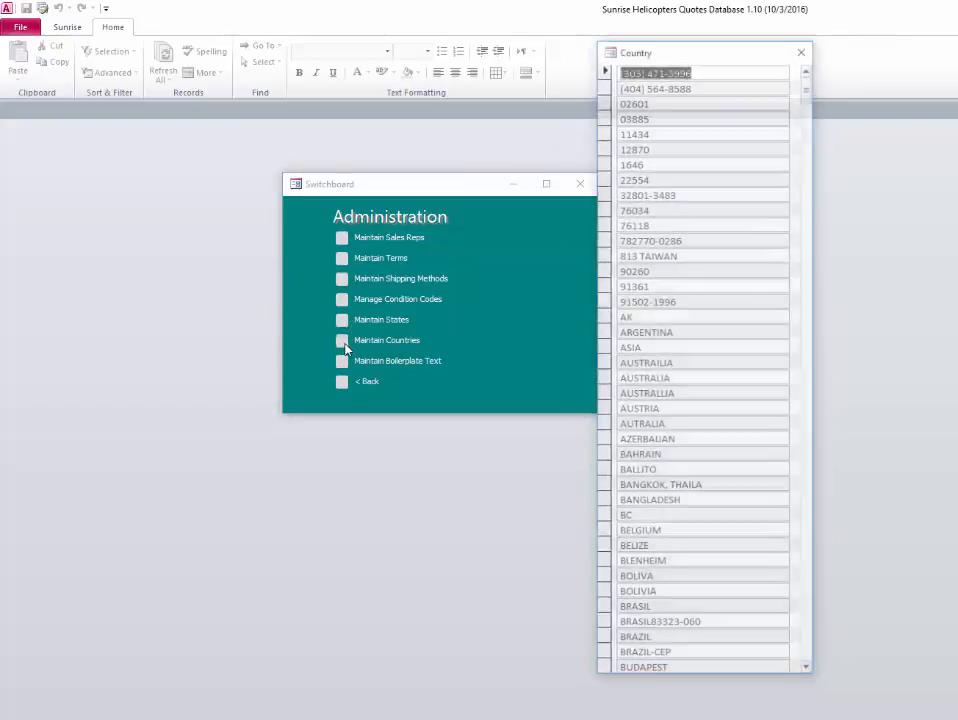
pyautogui.click(802, 48)
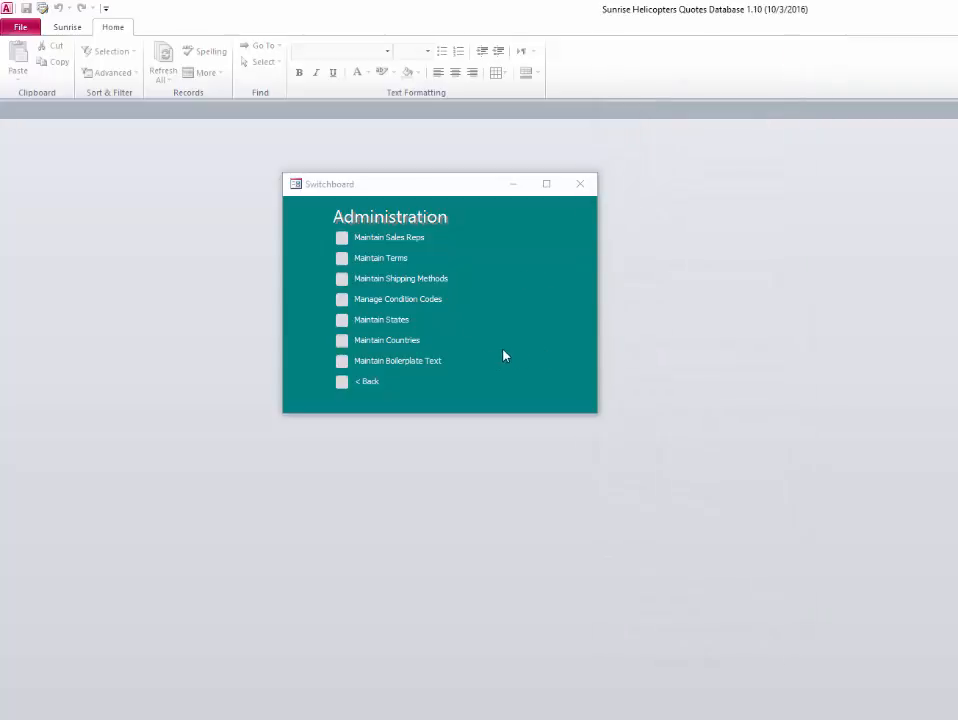
pyautogui.click(342, 362)
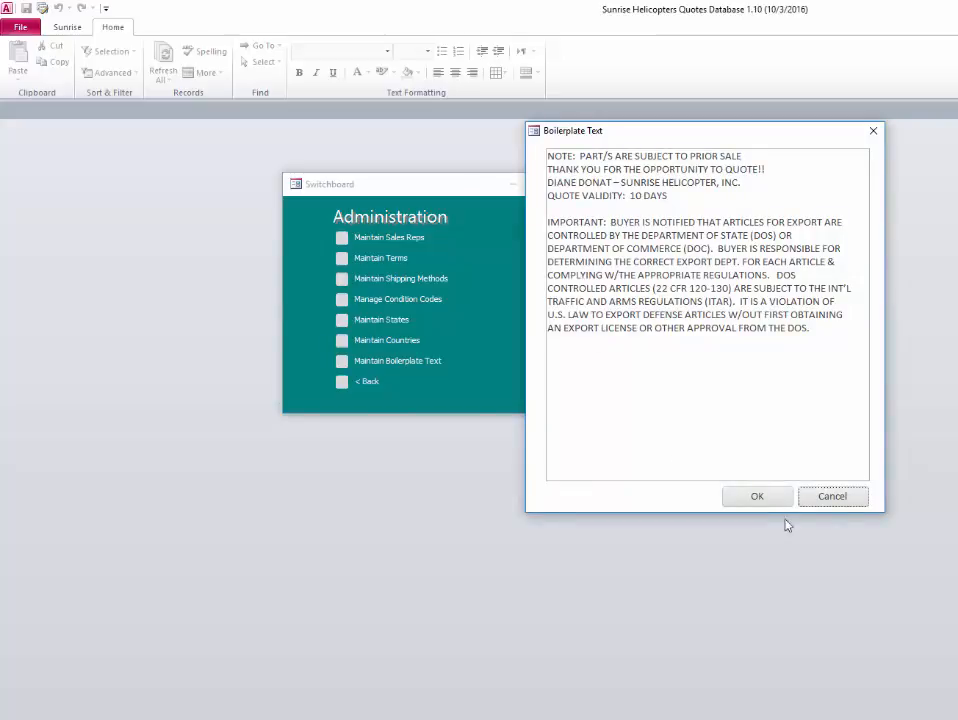
pyautogui.click(756, 497)
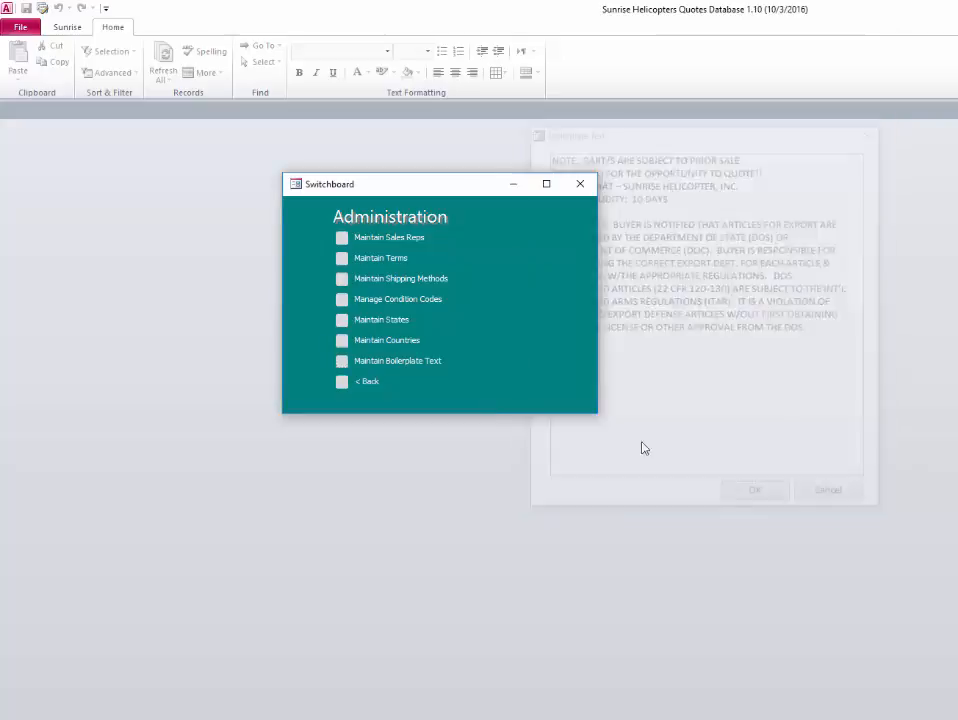
pyautogui.click(341, 385)
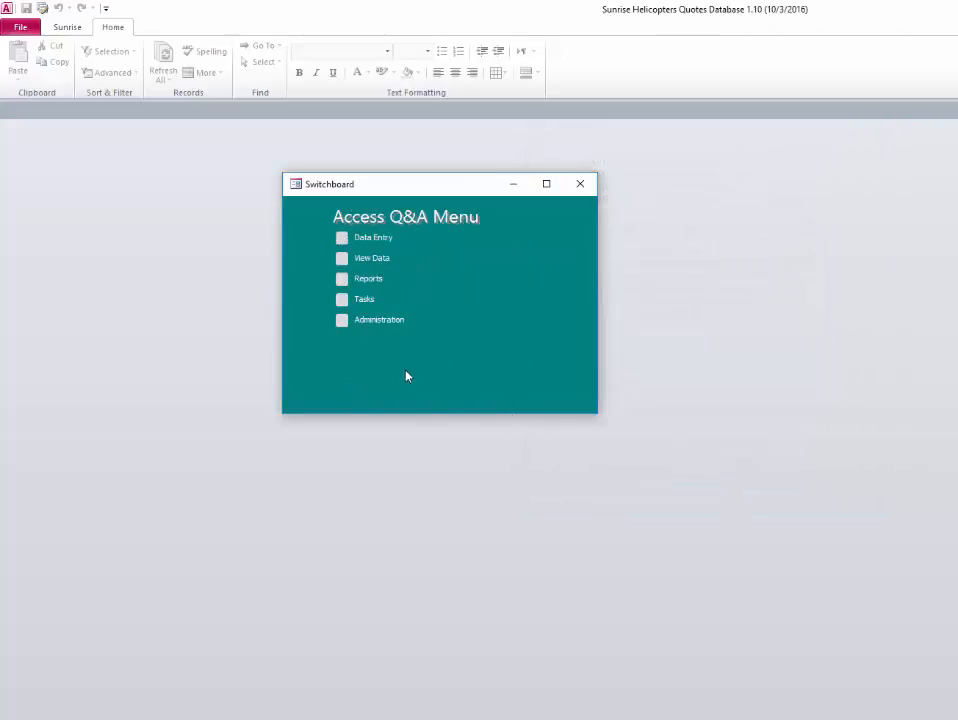
# - Open the Quotes form from Tasks, close the Switchboard, and restore down the Access window
pyautogui.click(342, 300)
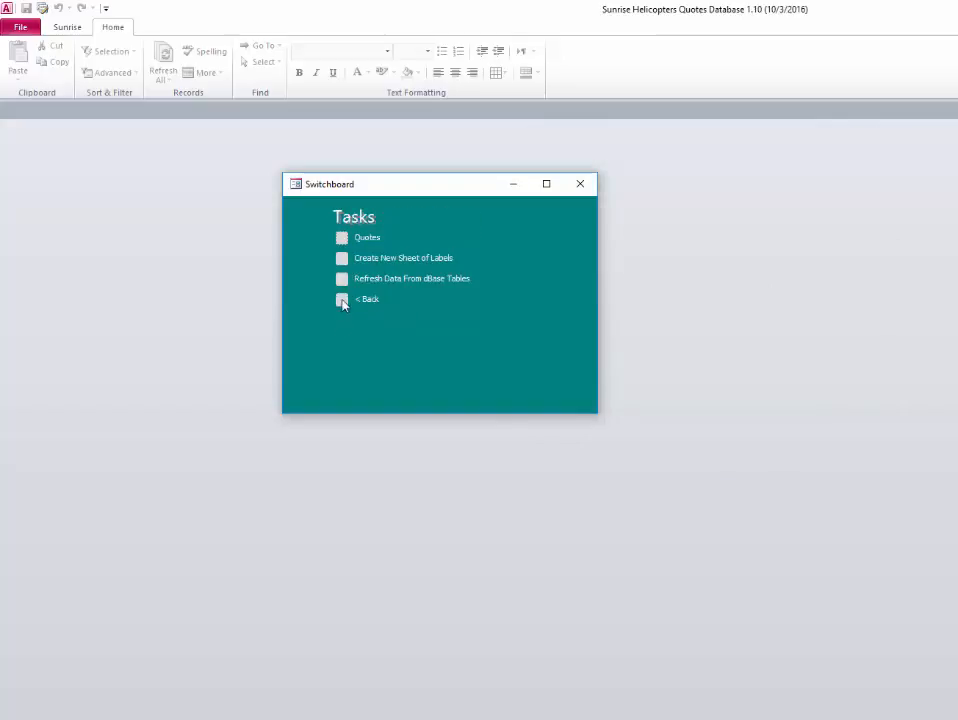
pyautogui.click(342, 238)
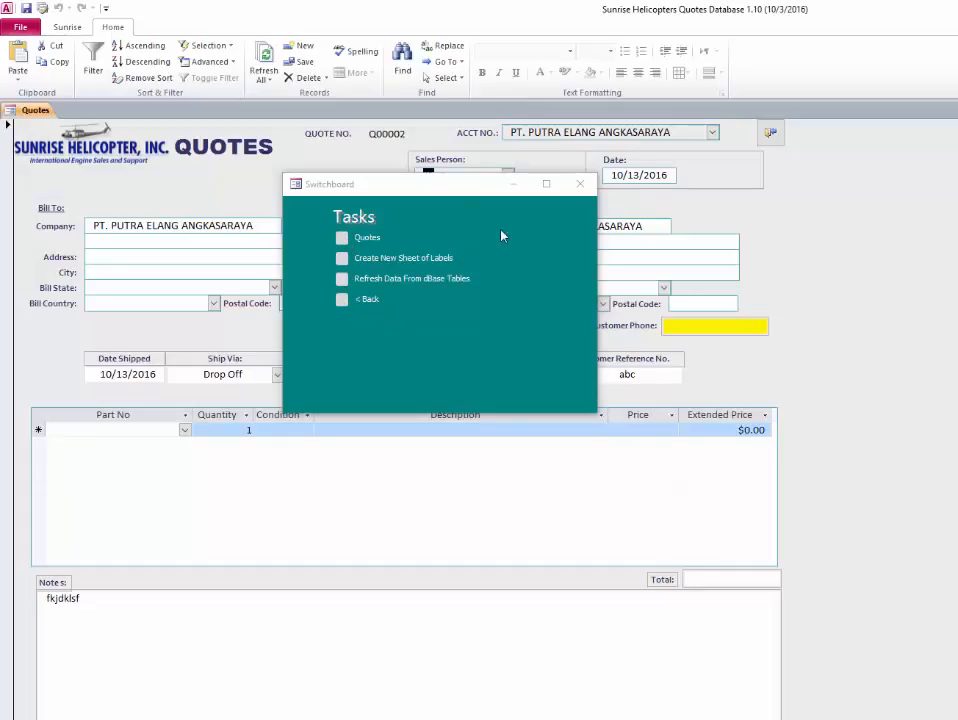
pyautogui.click(584, 187)
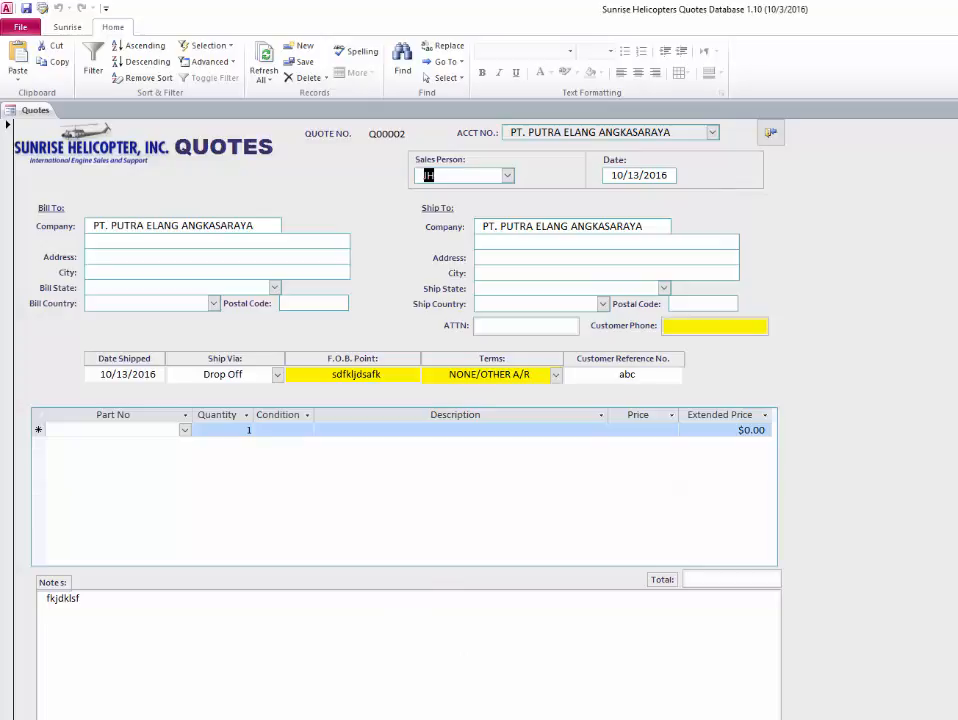
pyautogui.press('super+Down')
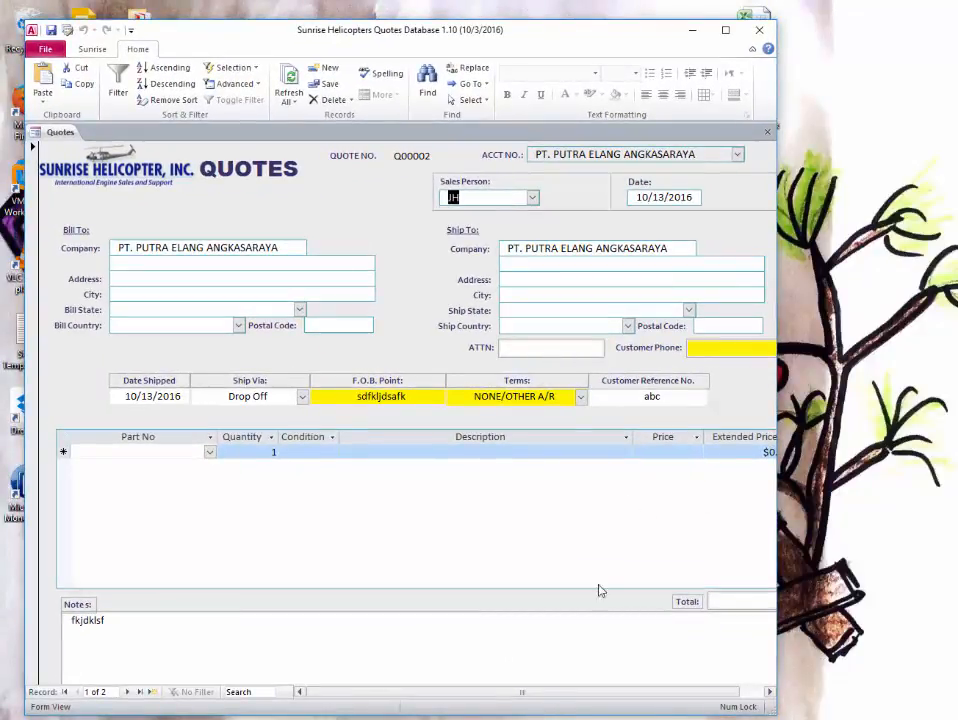
# - Widen and raise the Access window, then go to record 2, quote Q00001, and select it
pyautogui.moveTo(778, 244); pyautogui.dragTo(951, 235)
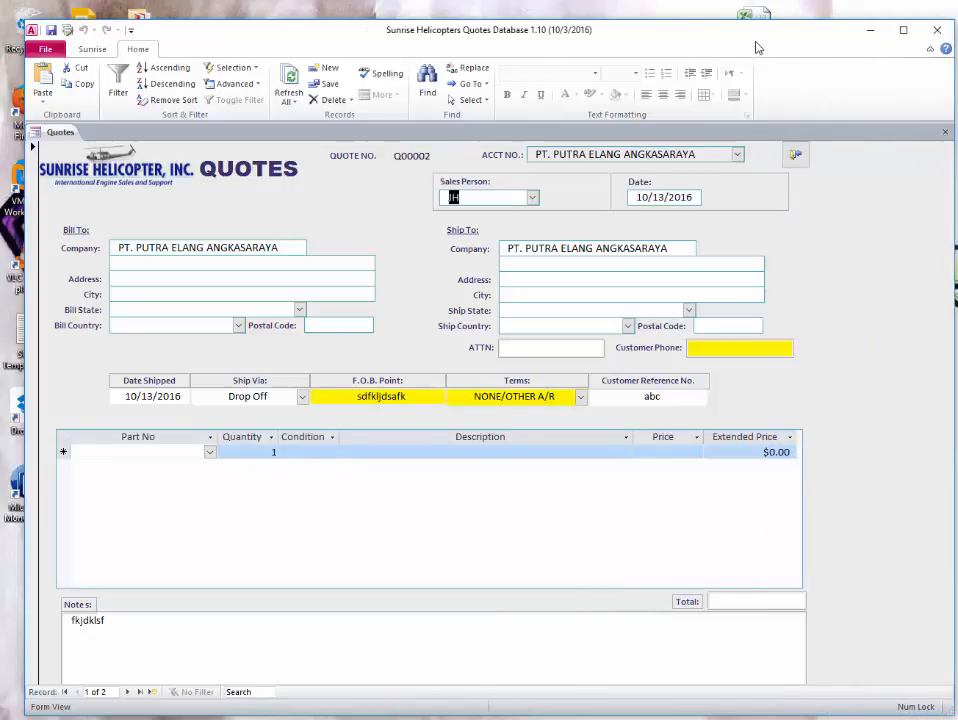
pyautogui.moveTo(757, 47); pyautogui.dragTo(753, 34)
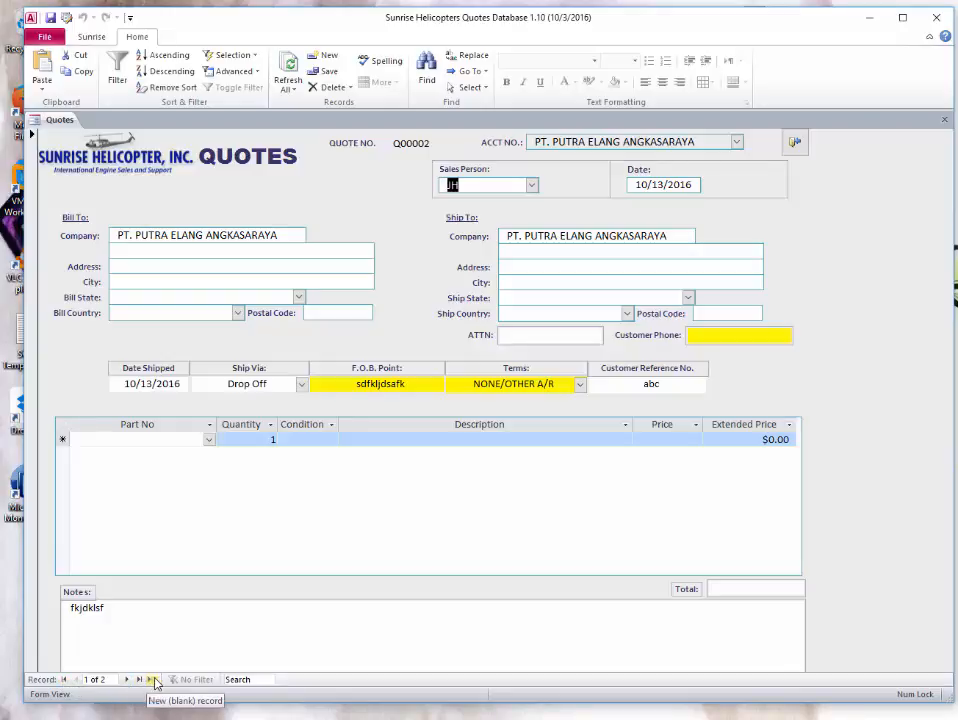
pyautogui.click(95, 679)
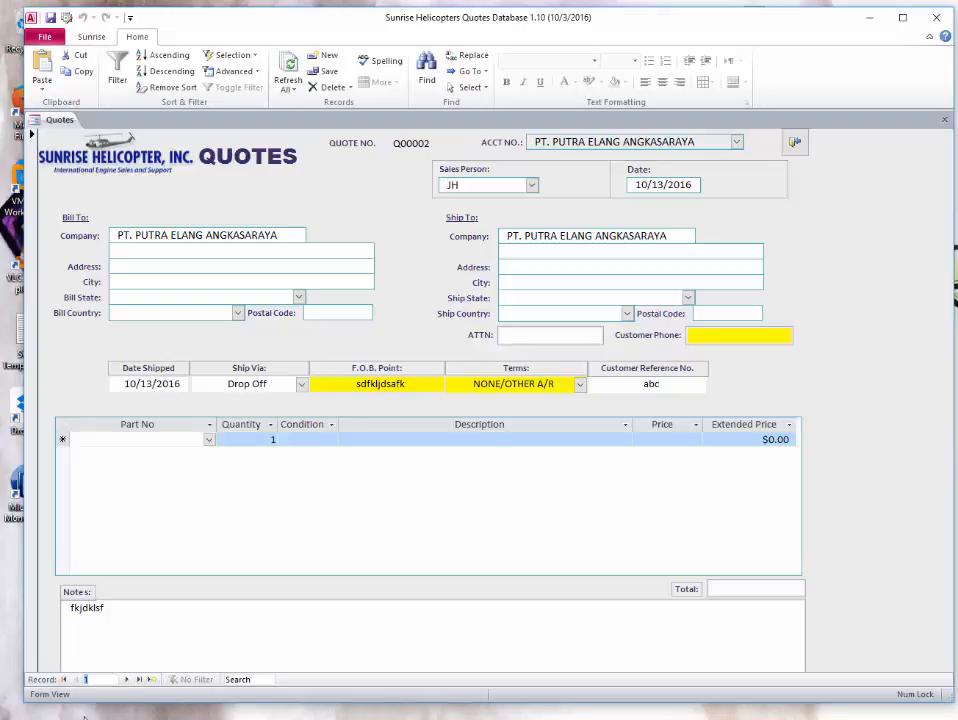
pyautogui.write('2')
pyautogui.press('Return')
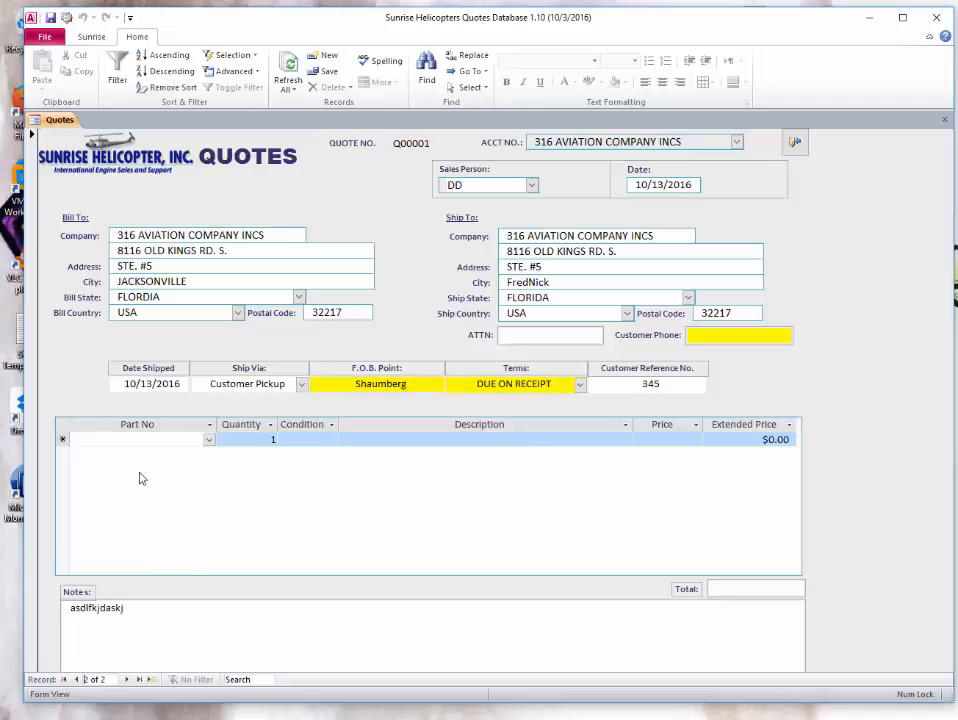
pyautogui.click(31, 343)
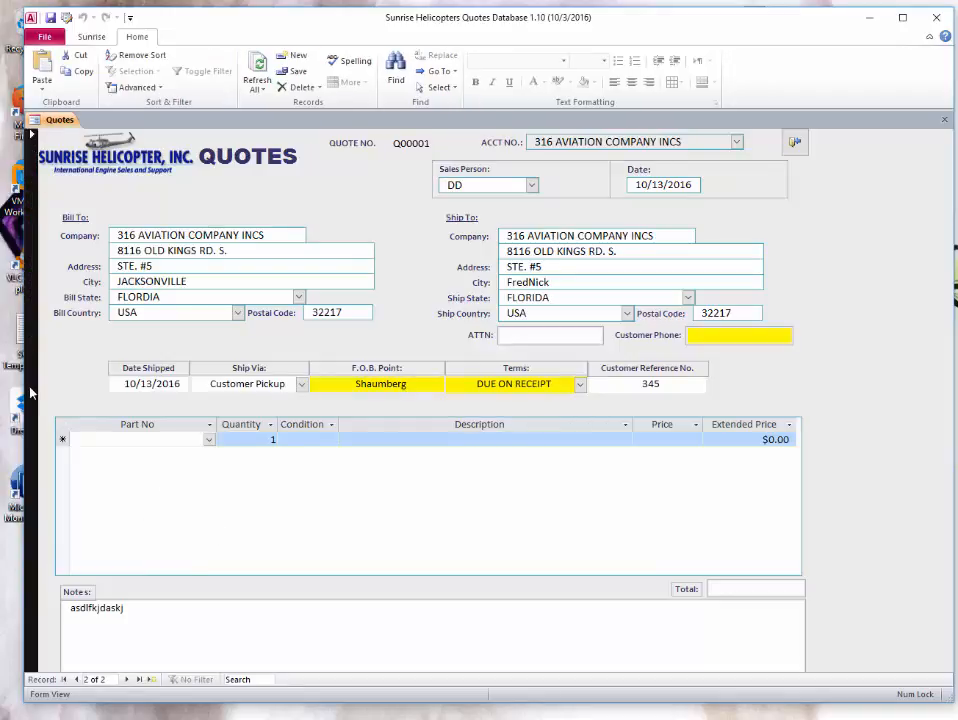
# - Cancel deleting quote Q00001, then start a blank new quote record, 3 of 3
pyautogui.press('Delete')
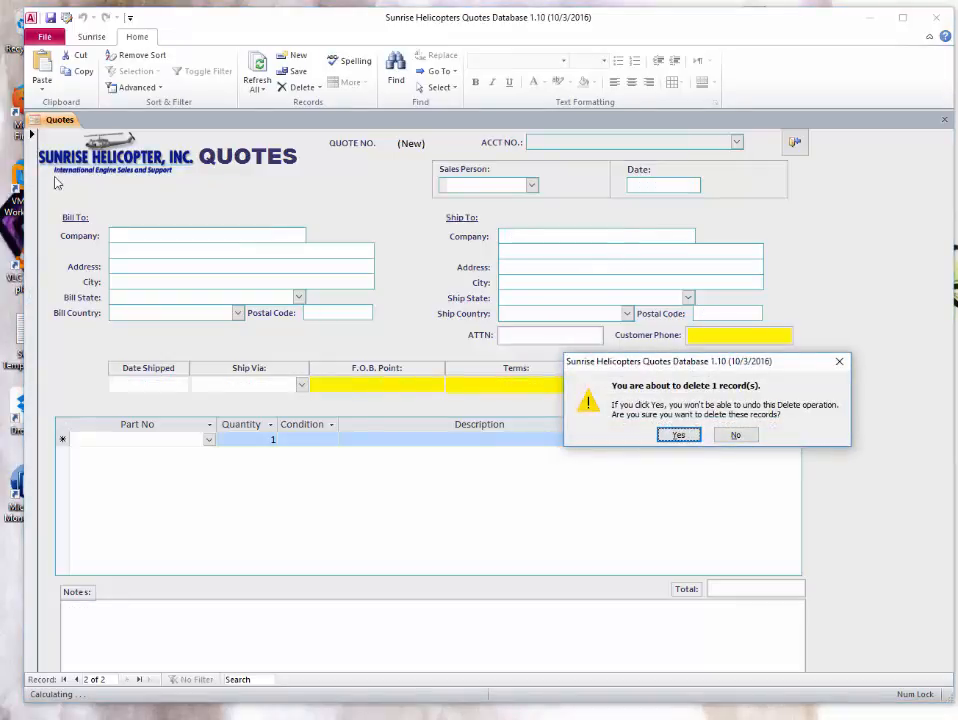
pyautogui.click(737, 436)
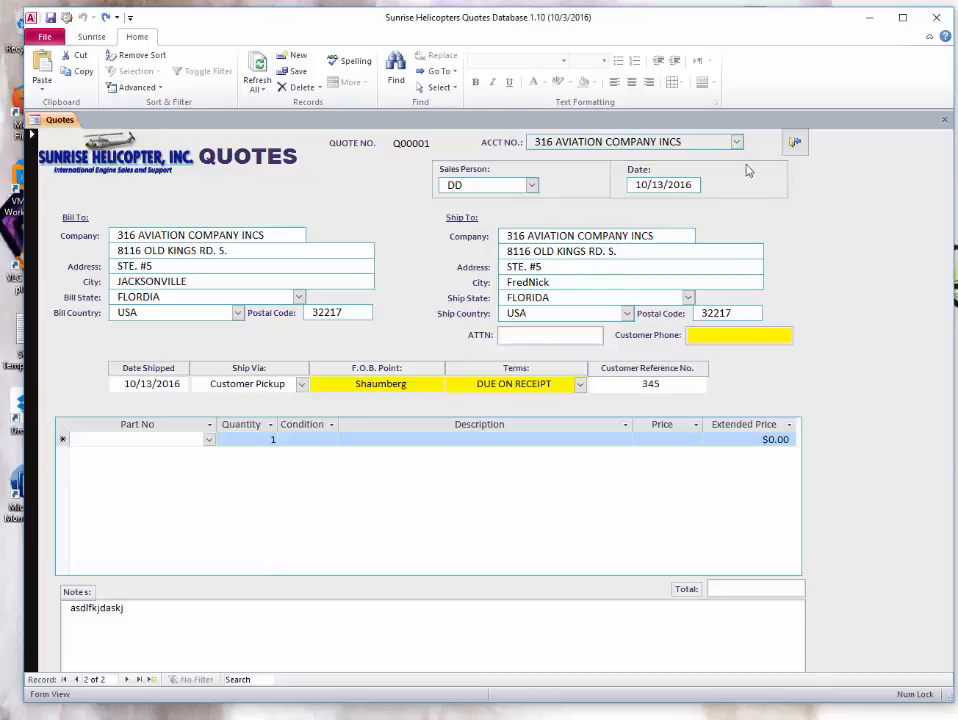
pyautogui.click(154, 679)
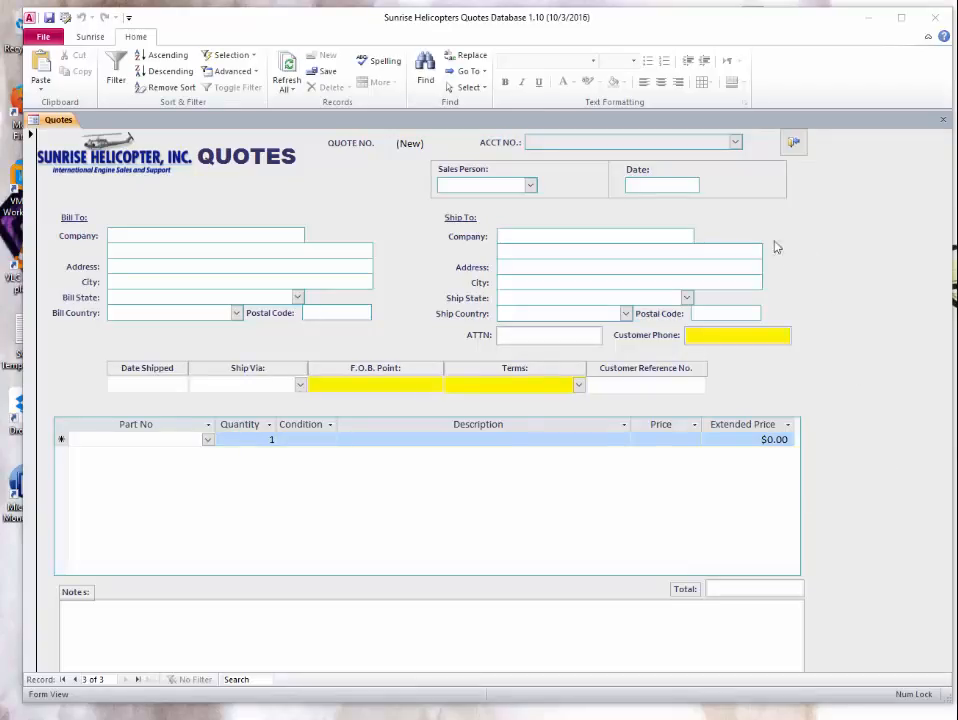
# - Set the quote's customer to 2S TECHNOLOGIES, INC. and the salesperson to DD
pyautogui.click(736, 143)
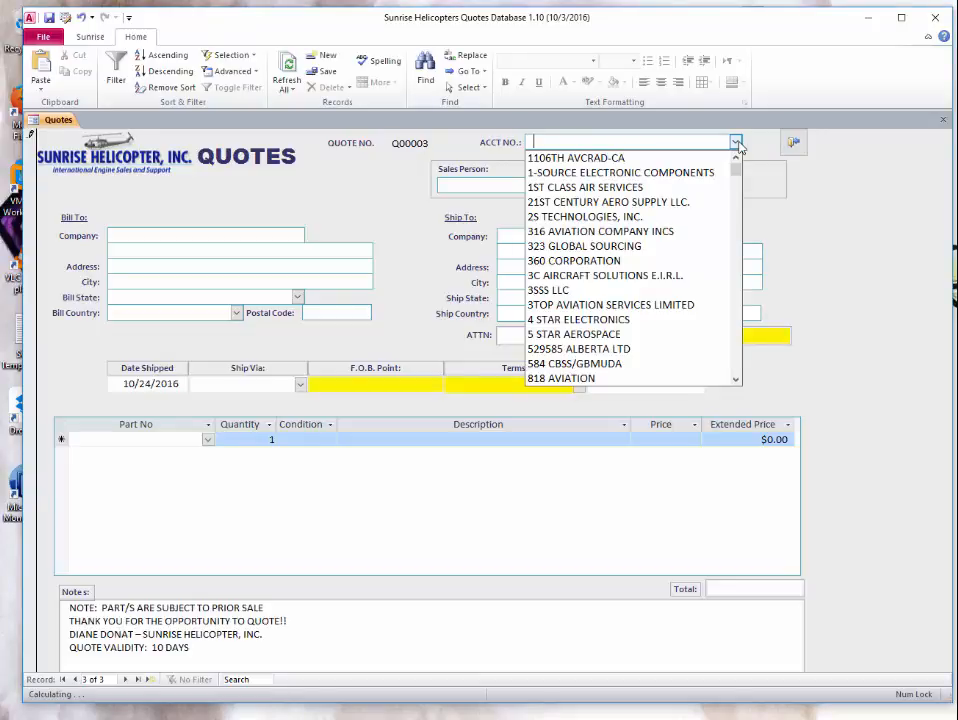
pyautogui.click(680, 216)
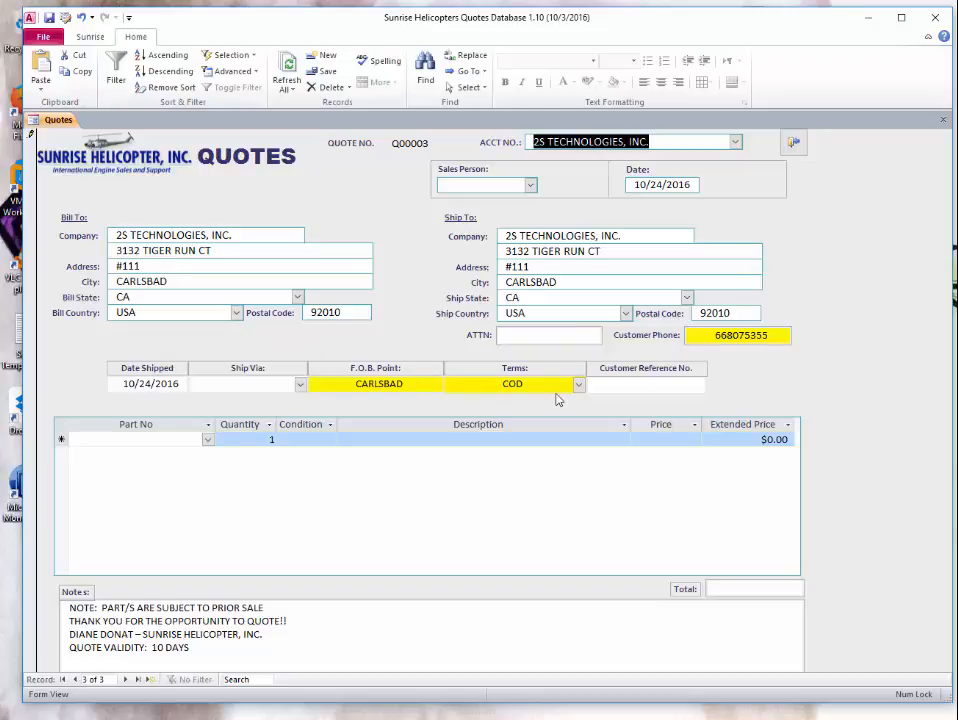
pyautogui.click(531, 186)
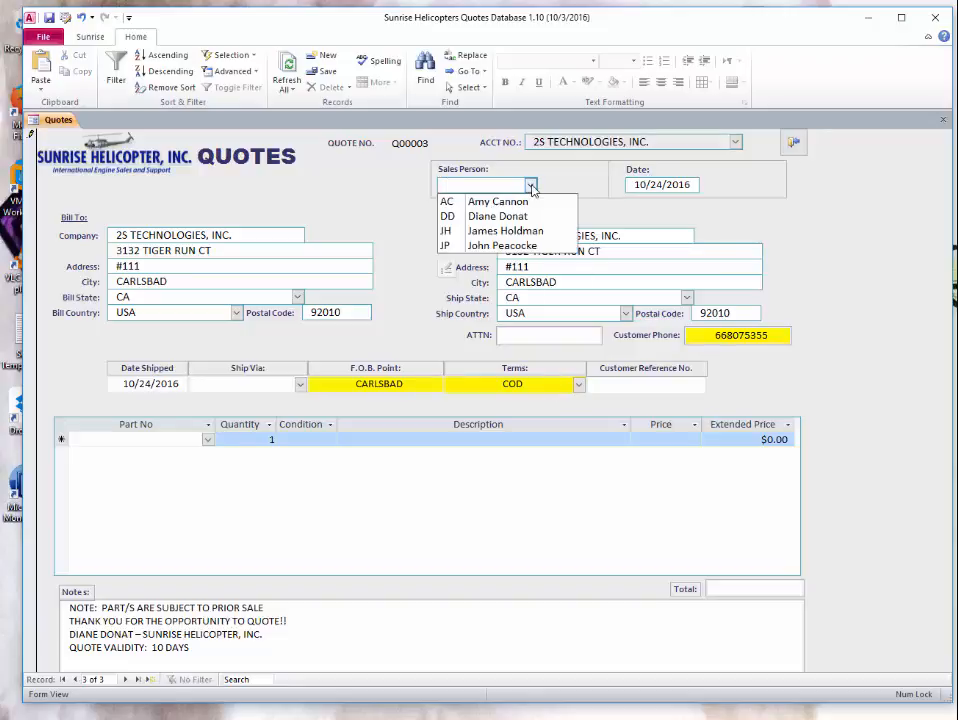
pyautogui.click(490, 216)
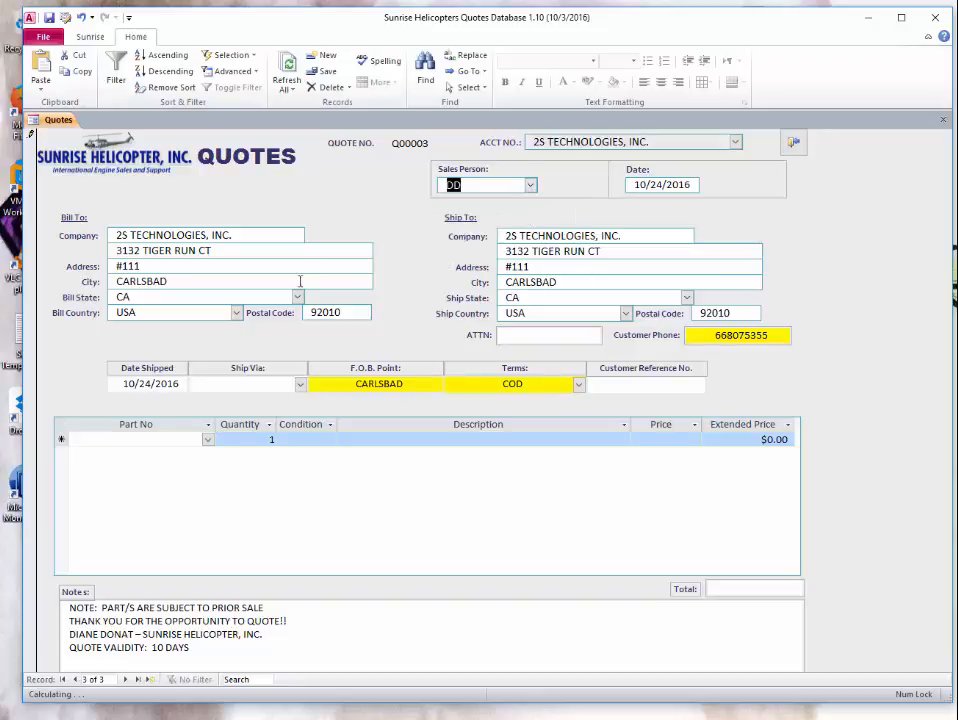
# - Choose Postal Service as the ship method and enter customer reference Xiii
pyautogui.click(300, 386)
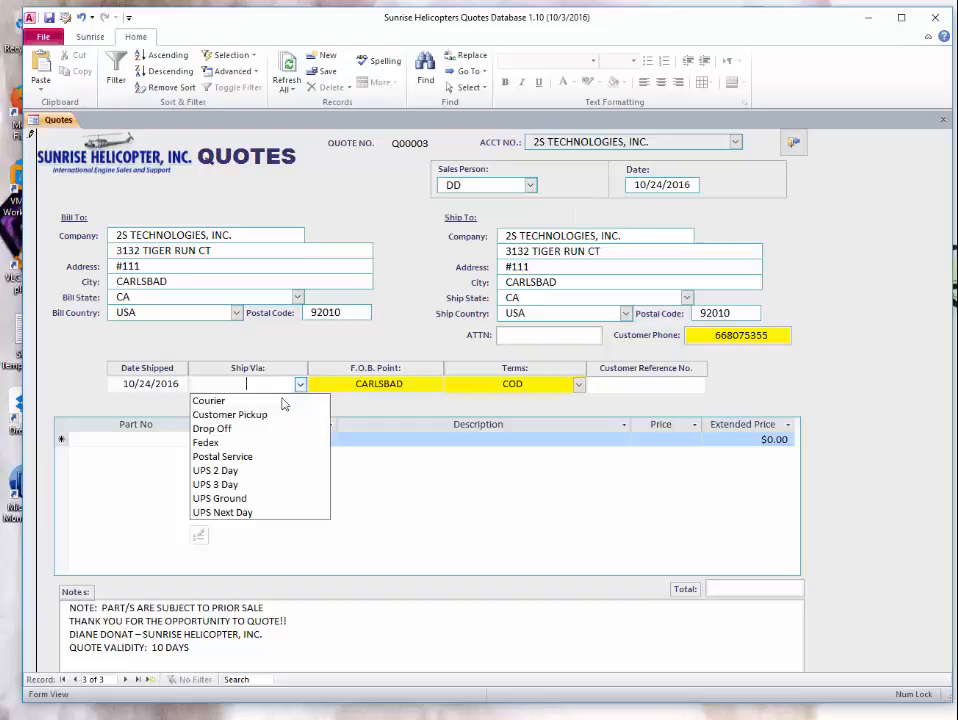
pyautogui.click(264, 455)
pyautogui.click(681, 393)
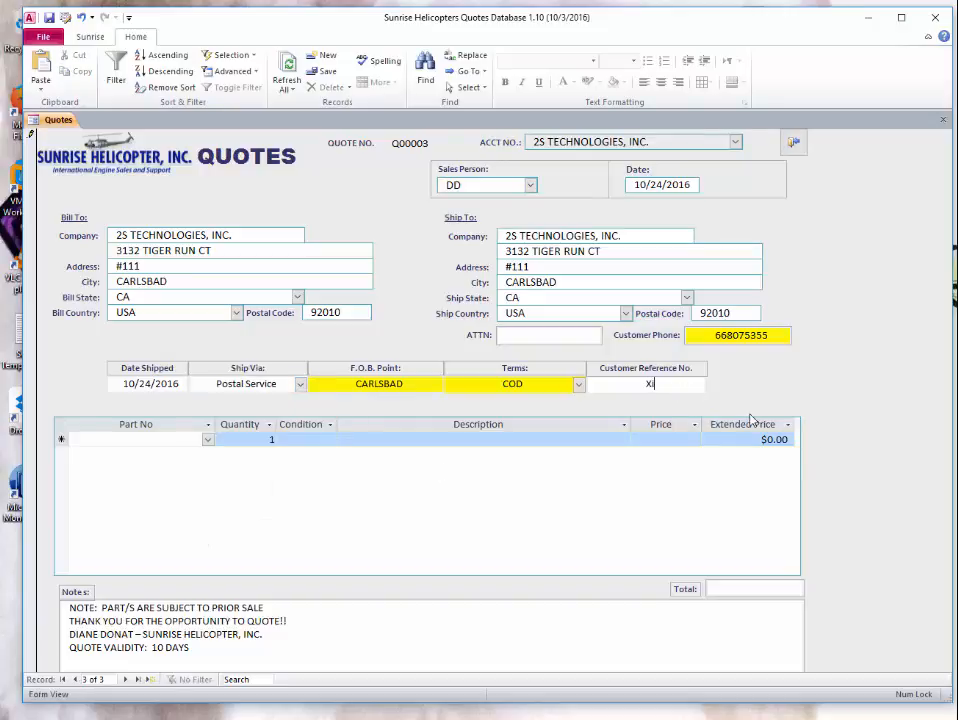
pyautogui.click(332, 269)
pyautogui.write('55')
pyautogui.press('BackSpace')
pyautogui.press('BackSpace')
pyautogui.press('BackSpace')
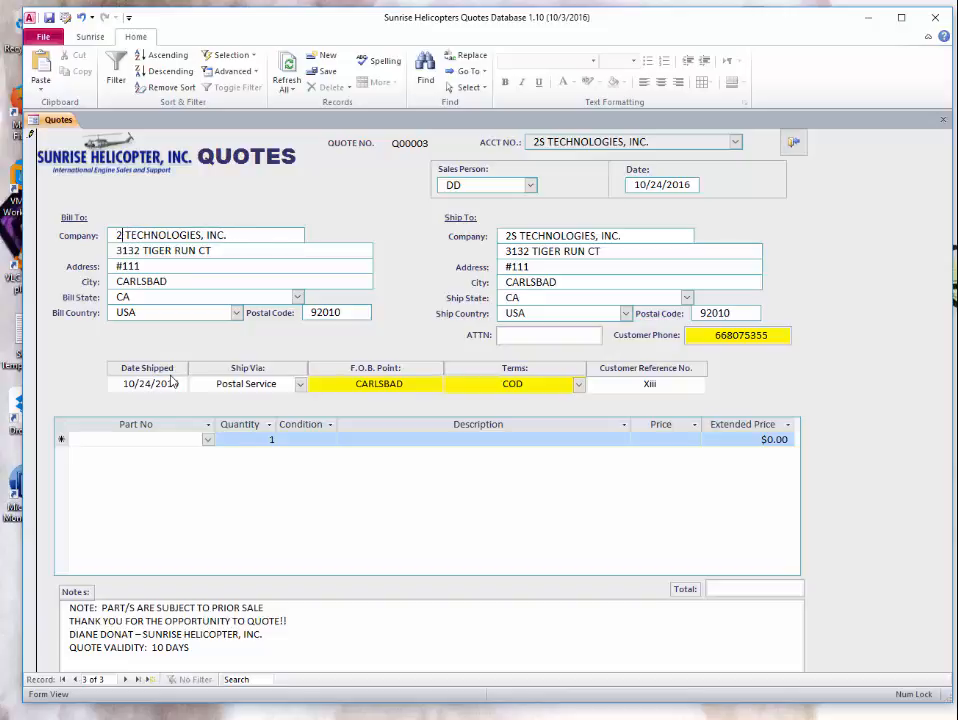
pyautogui.write('S')
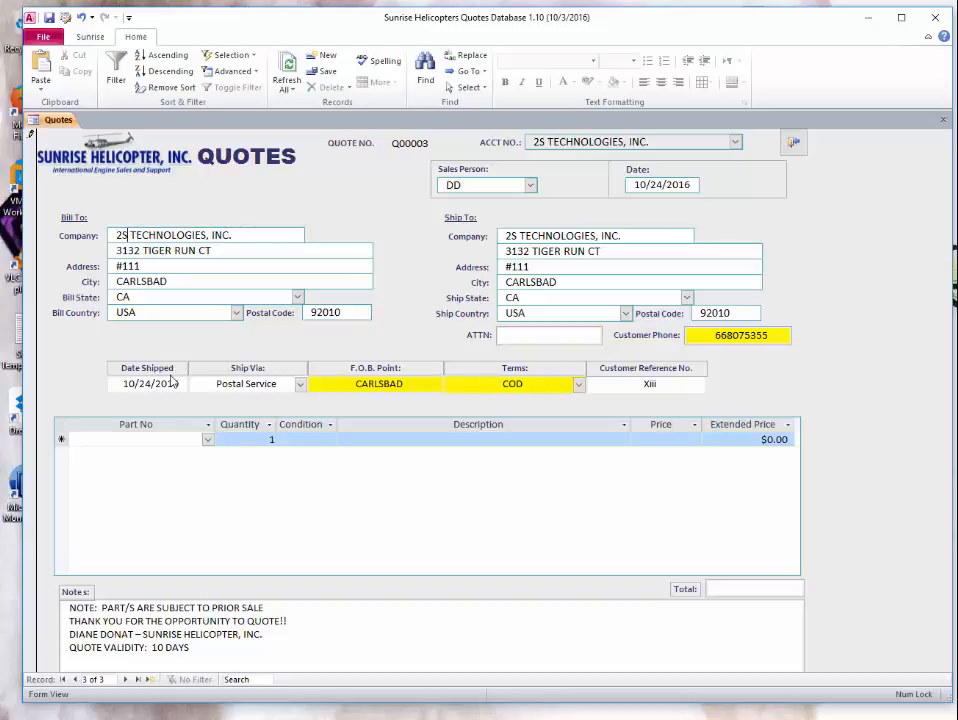
pyautogui.click(146, 250)
pyautogui.press('BackSpace')
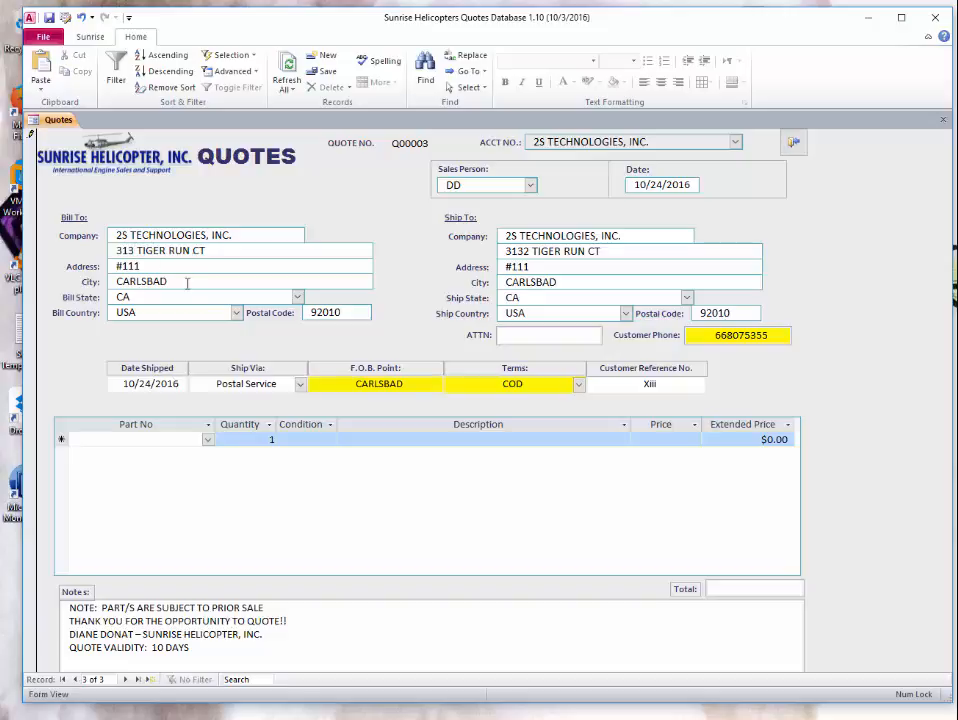
pyautogui.press('Tab')
# - Change F.O.B. Point from CARLSBAD to tucson and set terms to NONE/OTHER A/R
pyautogui.moveTo(419, 383); pyautogui.dragTo(305, 393)
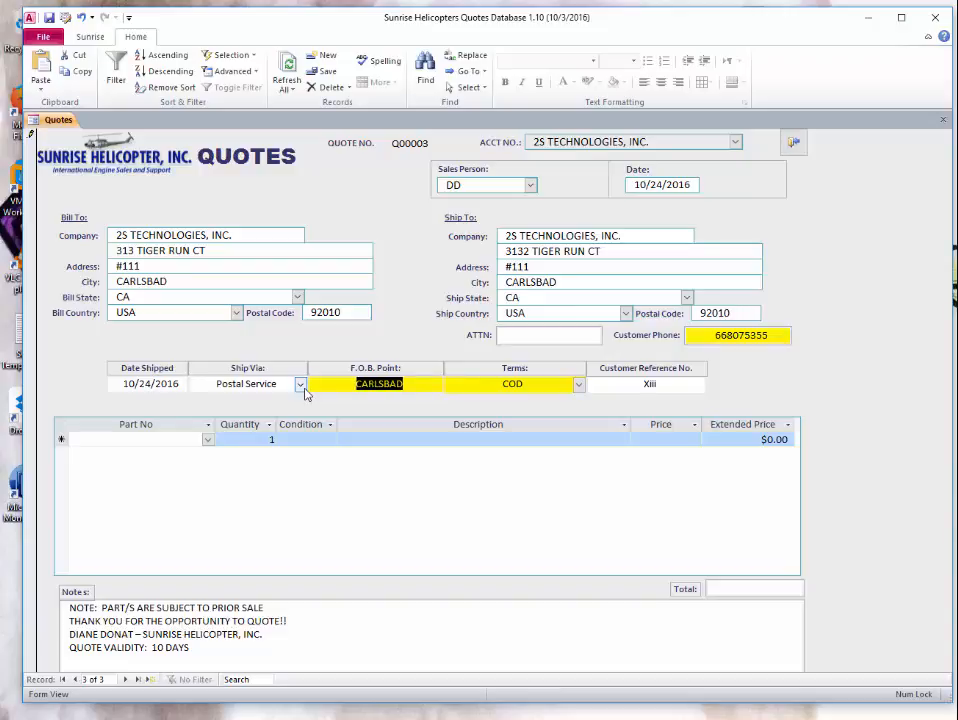
pyautogui.write('tucson')
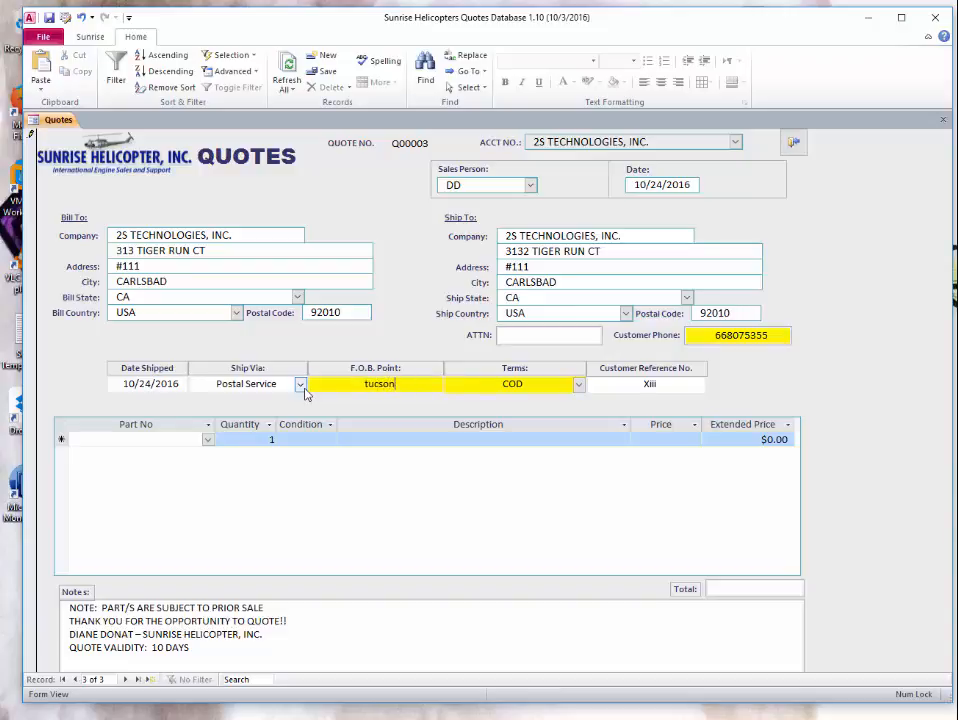
pyautogui.press('Tab')
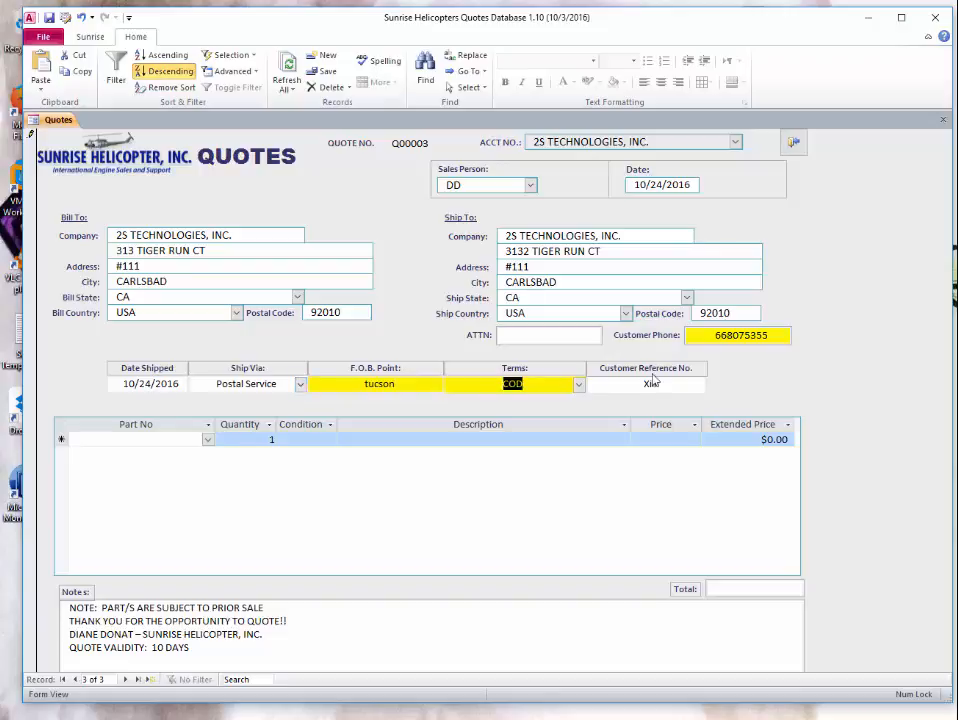
pyautogui.click(578, 384)
pyautogui.click(520, 443)
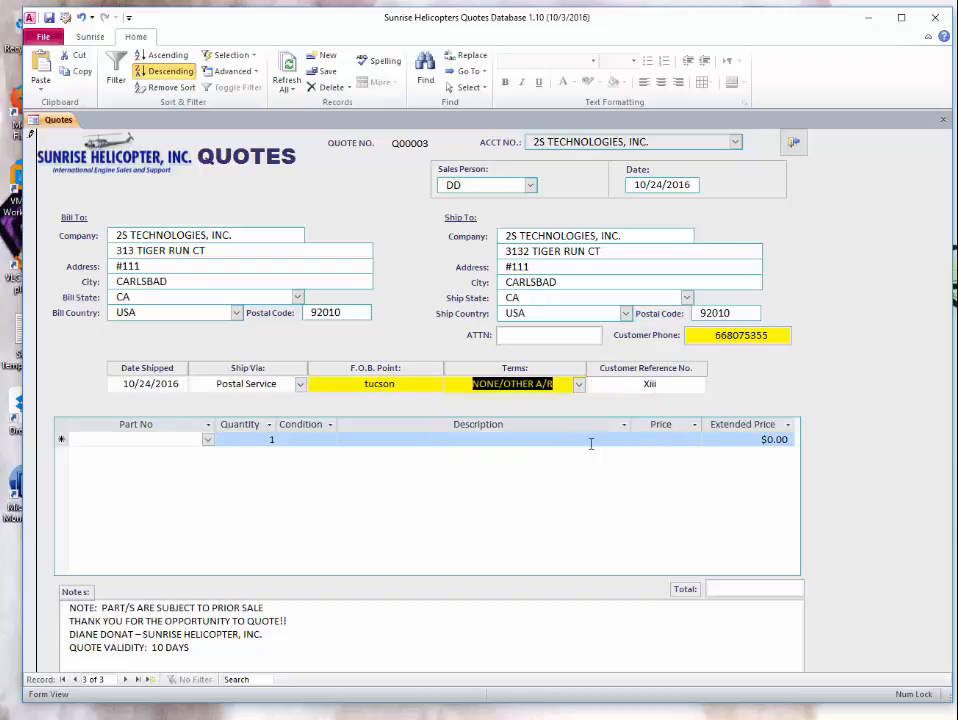
# - Replace the customer phone field's number with a new phone number
pyautogui.click(760, 336)
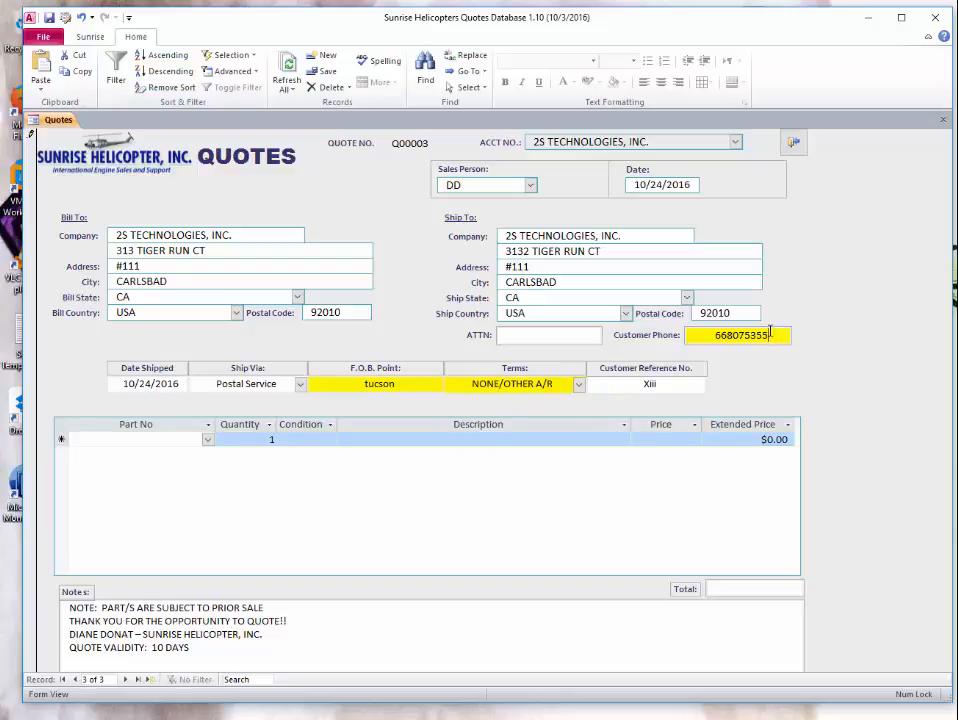
pyautogui.press('Home')
pyautogui.press('Right')
pyautogui.press('Right')
pyautogui.press('BackSpace')
pyautogui.press('BackSpace')
pyautogui.press('BackSpace')
pyautogui.press('BackSpace')
pyautogui.press('BackSpace')
pyautogui.press('BackSpace')
pyautogui.press('BackSpace')
pyautogui.press('BackSpace')
pyautogui.press('BackSpace')
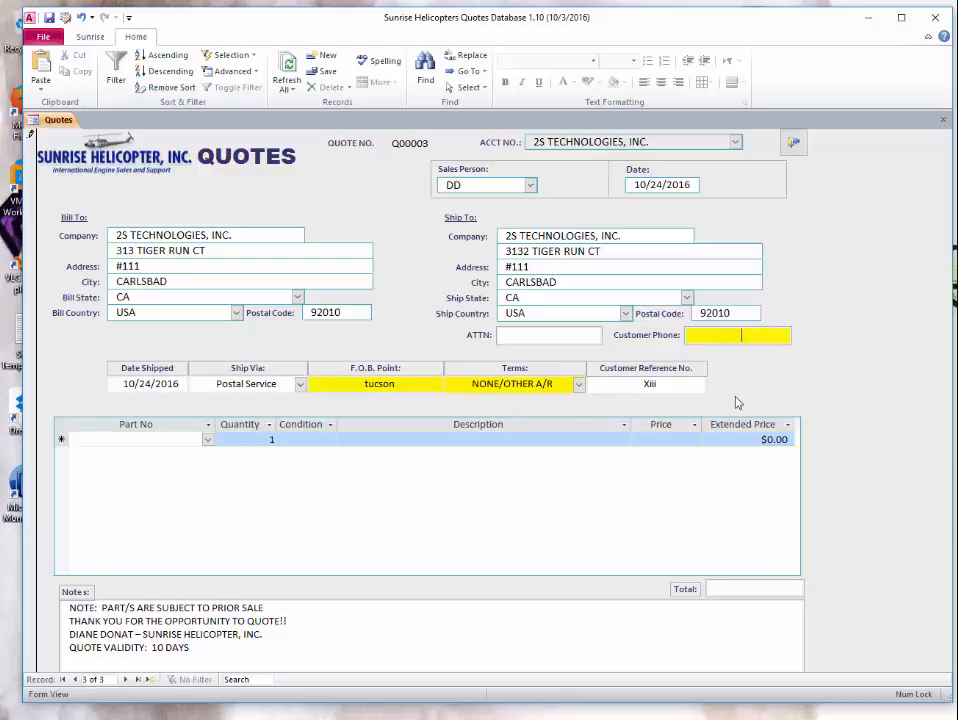
# - Revert F.O.B. Point to CARLSBAD, terms to COD and the customer phone to its original number
pyautogui.click(408, 386)
pyautogui.press('Escape')
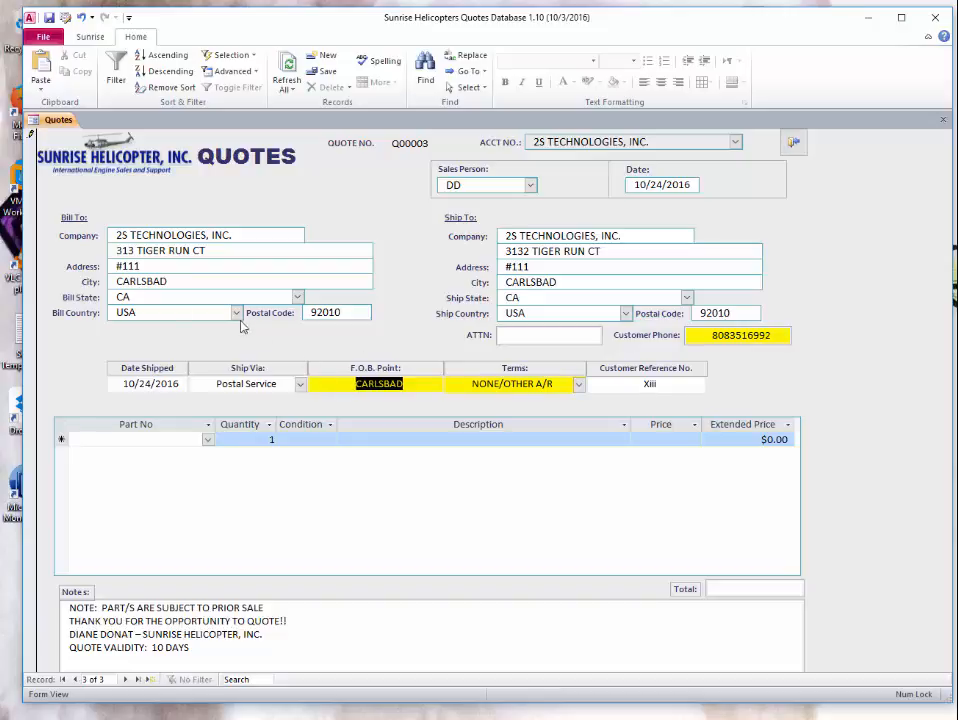
pyautogui.click(753, 535)
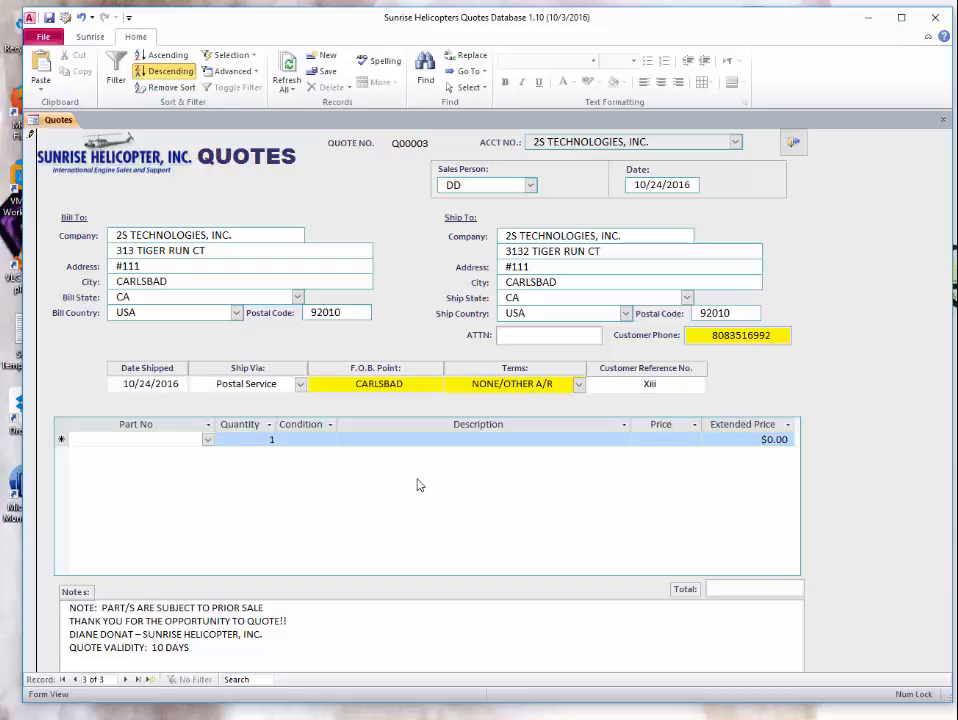
pyautogui.press('Escape')
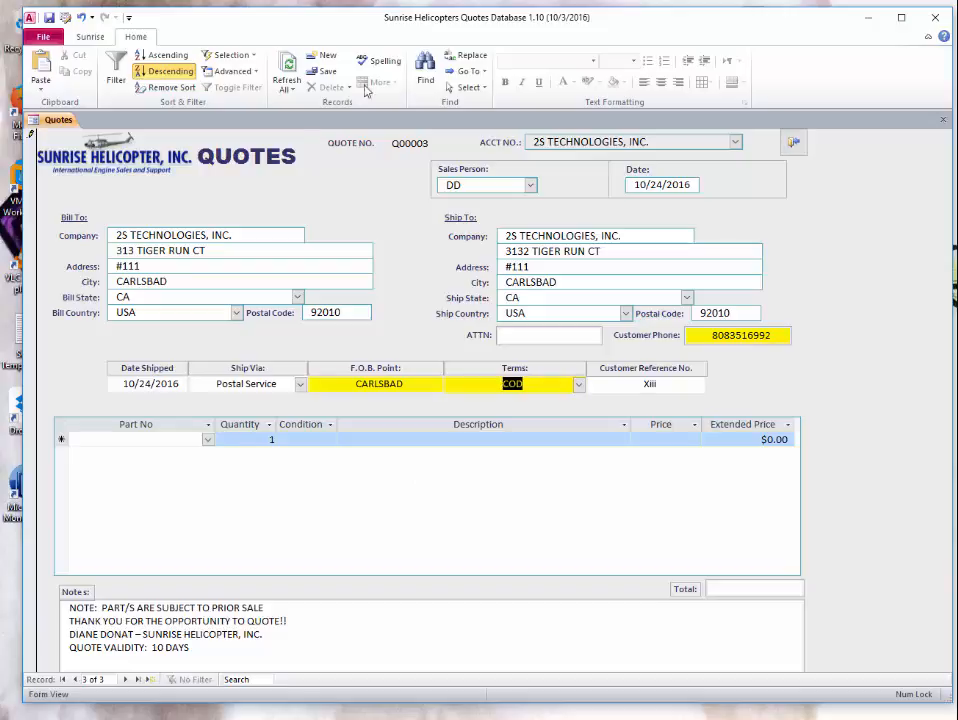
pyautogui.moveTo(777, 335); pyautogui.dragTo(760, 335)
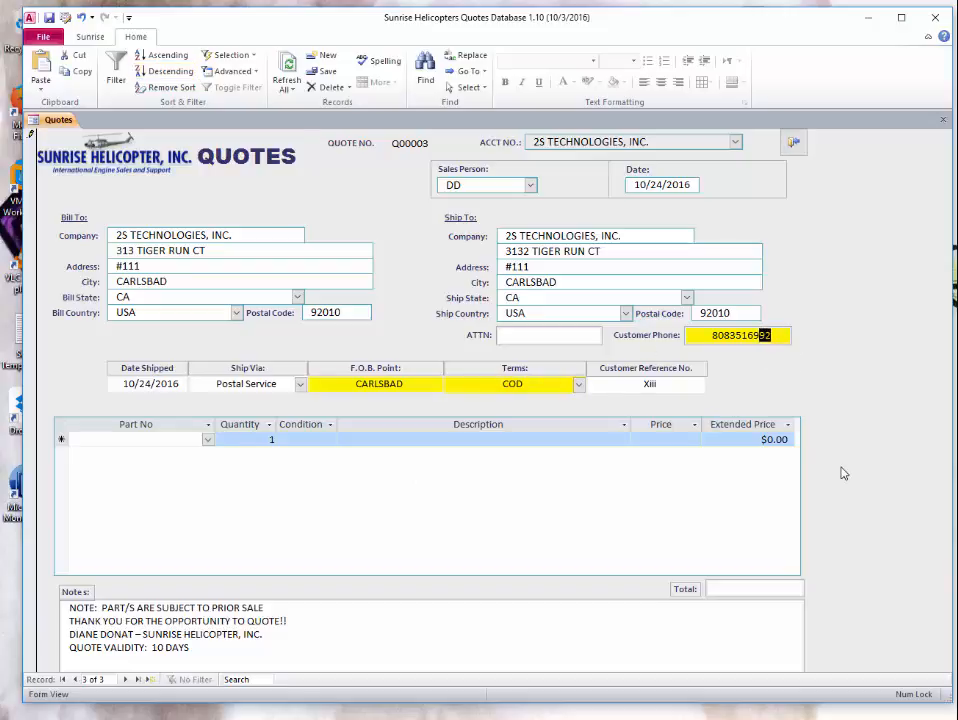
pyautogui.press('Escape')
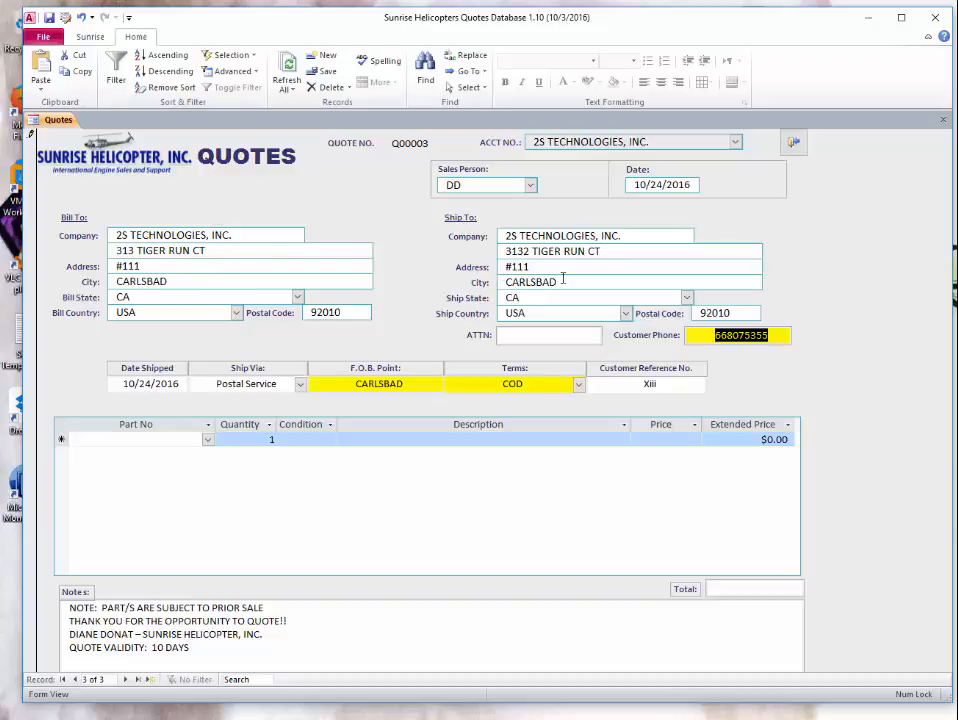
pyautogui.click(505, 384)
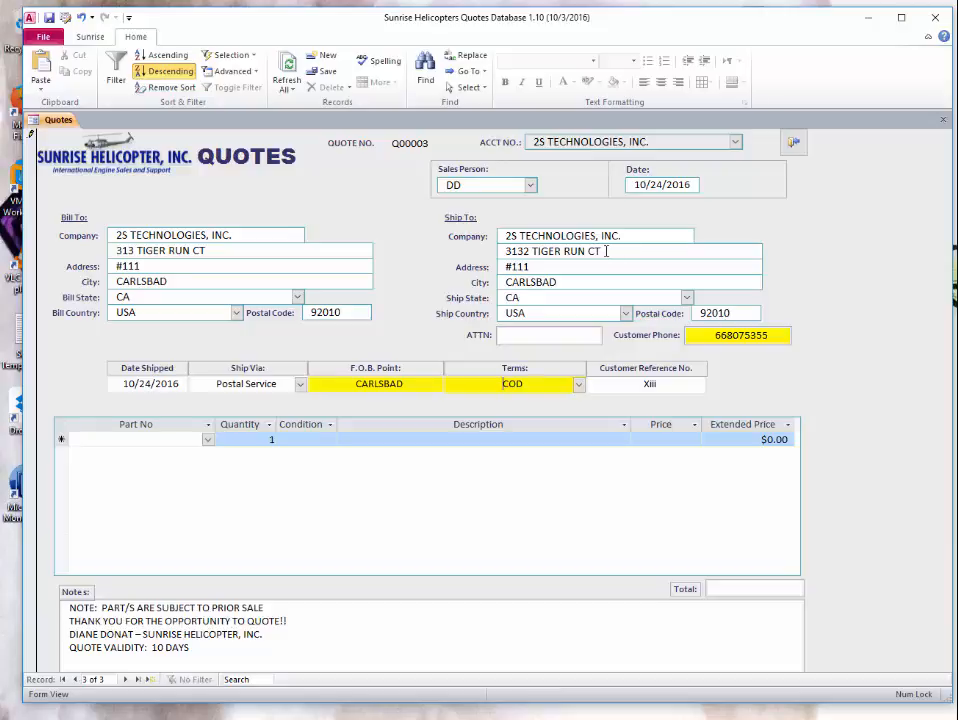
# - Review the Sales Person, Terms and Ship Via choices, keeping DD, COD and Postal Service, then reopen Sales Person
pyautogui.click(533, 187)
pyautogui.click(533, 187)
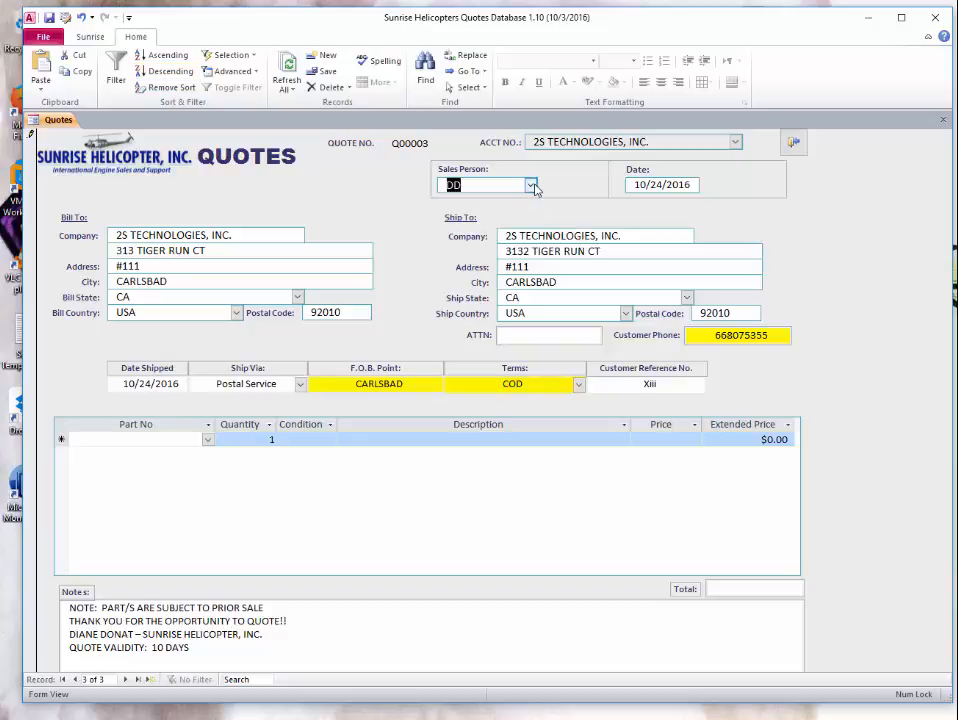
pyautogui.click(580, 387)
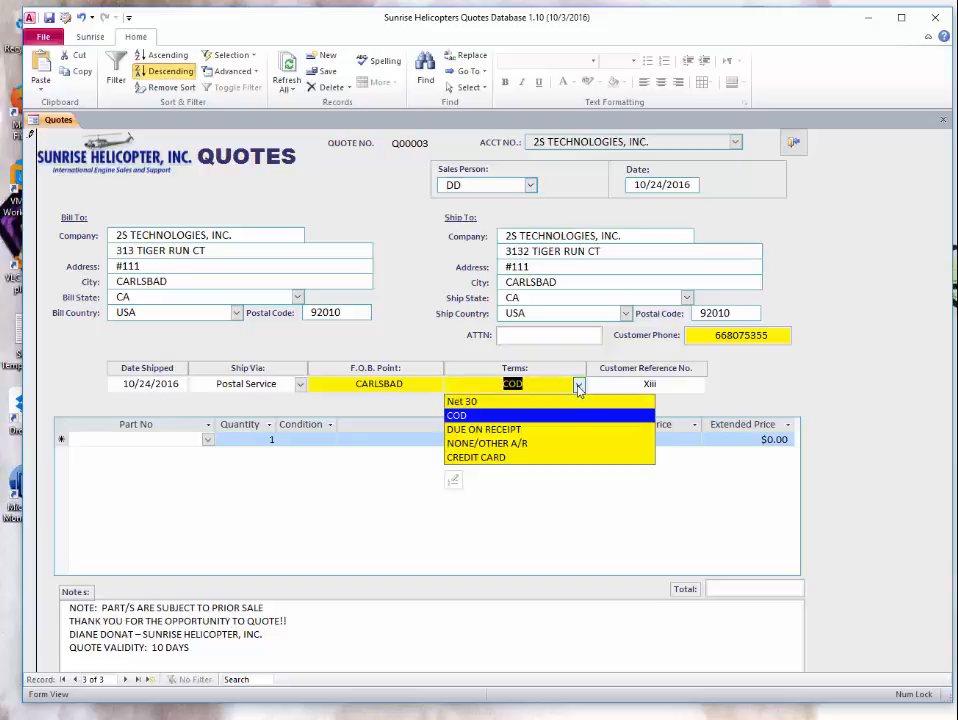
pyautogui.click(580, 387)
pyautogui.click(299, 386)
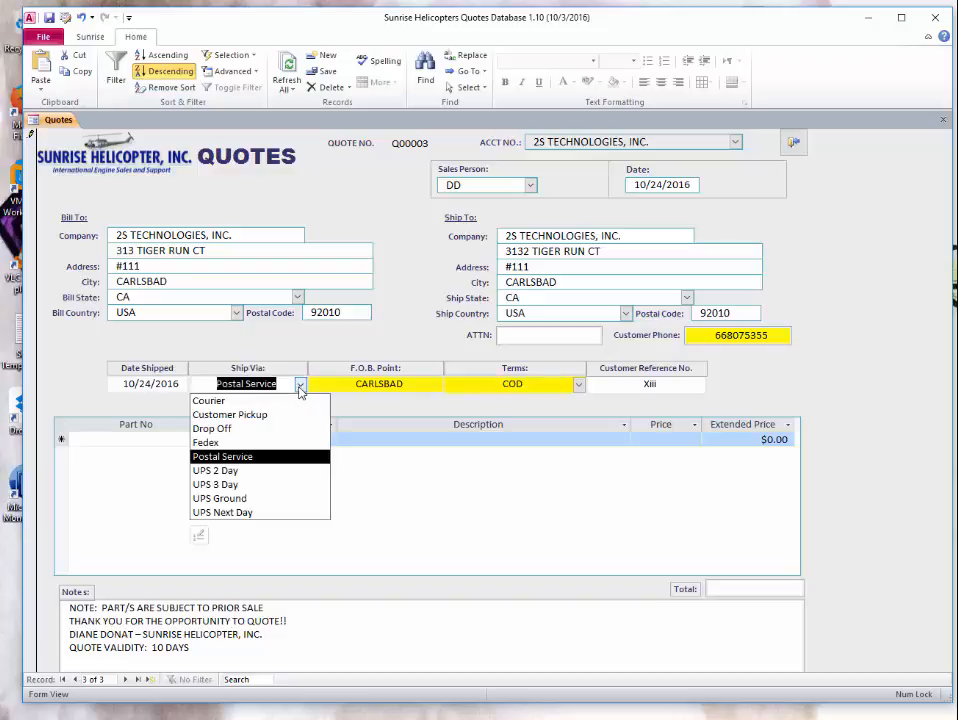
pyautogui.click(300, 386)
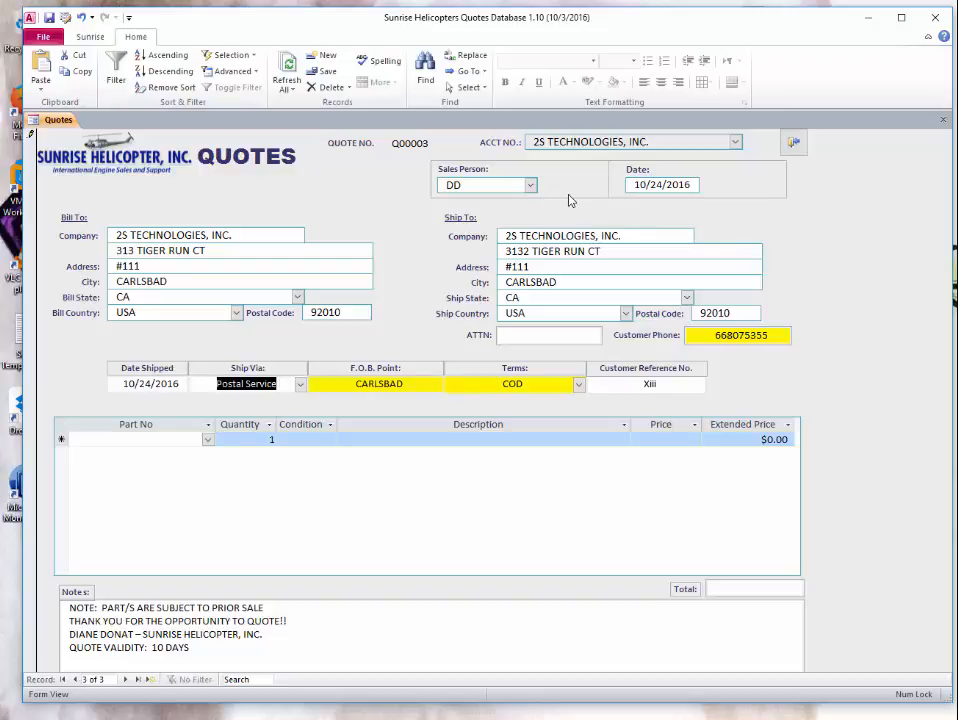
pyautogui.click(531, 185)
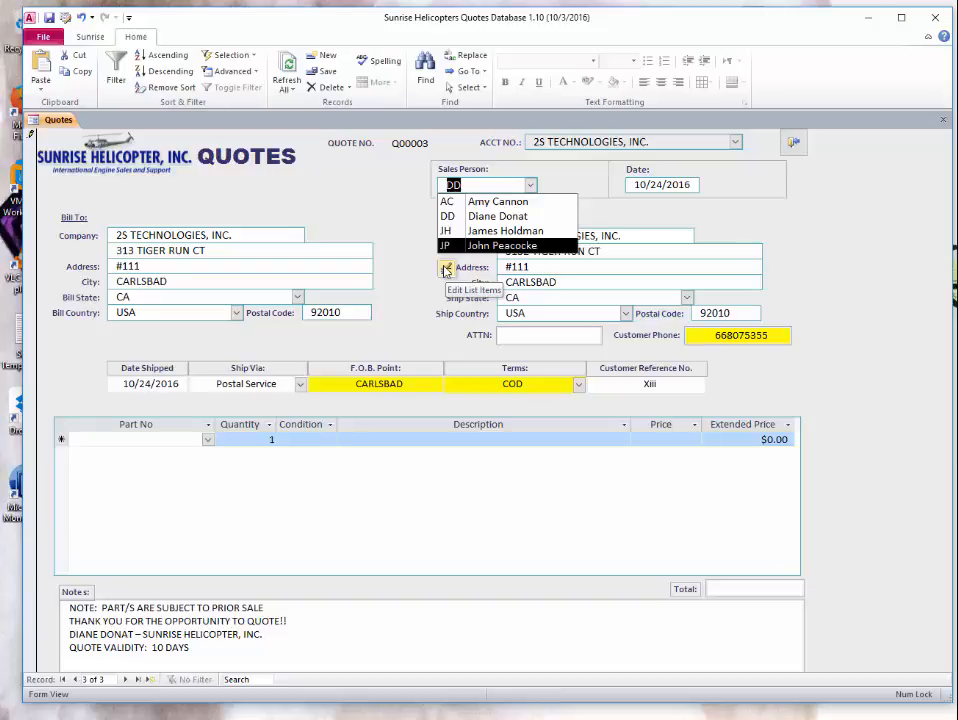
pyautogui.click(446, 269)
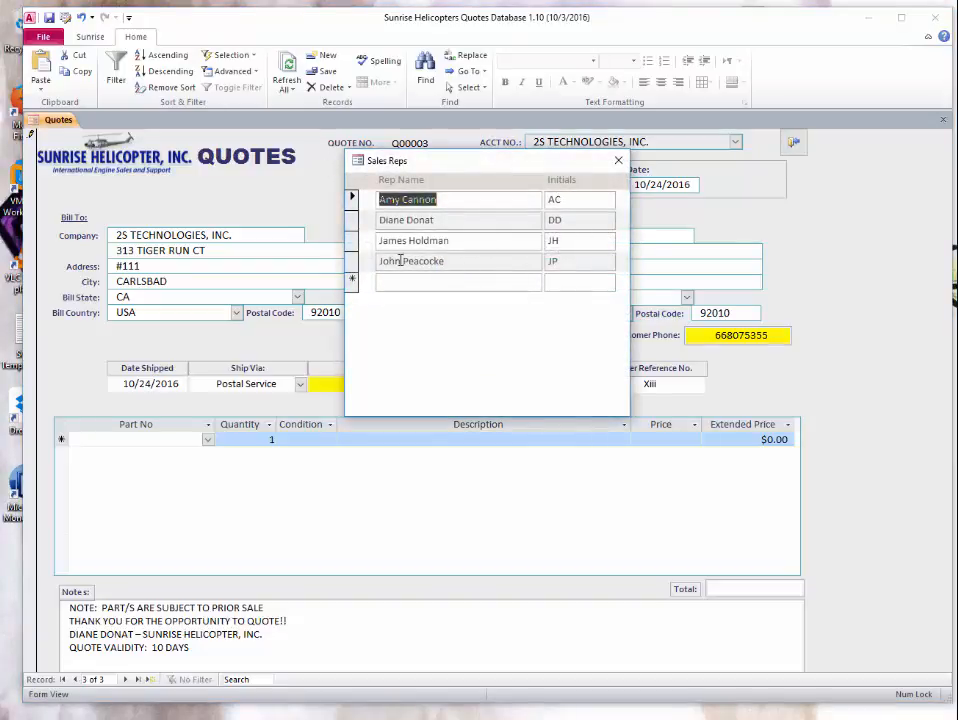
pyautogui.click(618, 166)
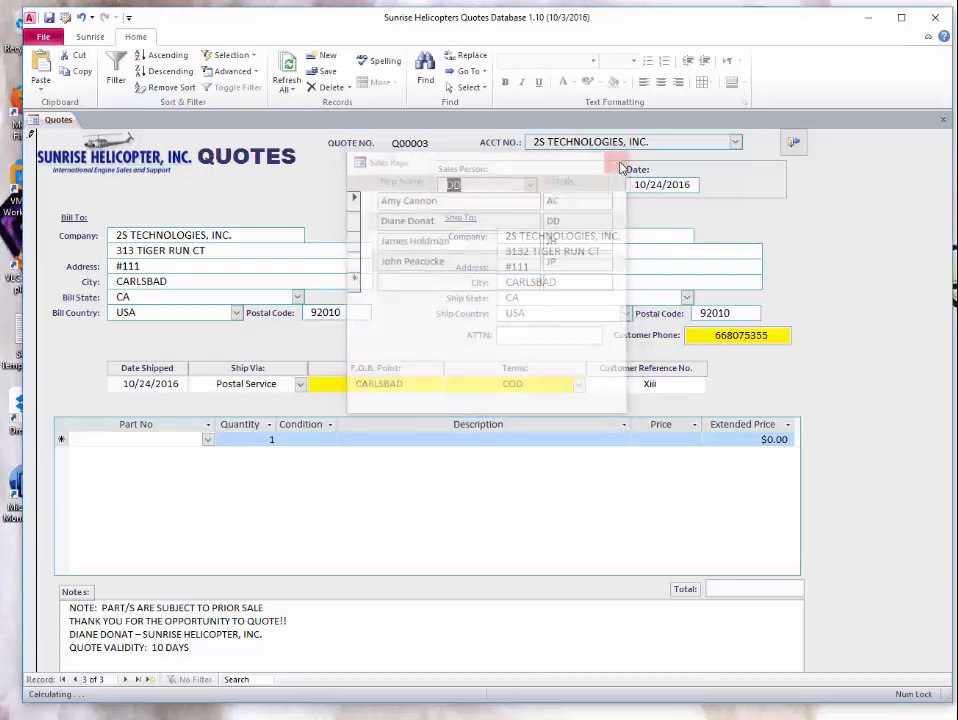
pyautogui.click(531, 186)
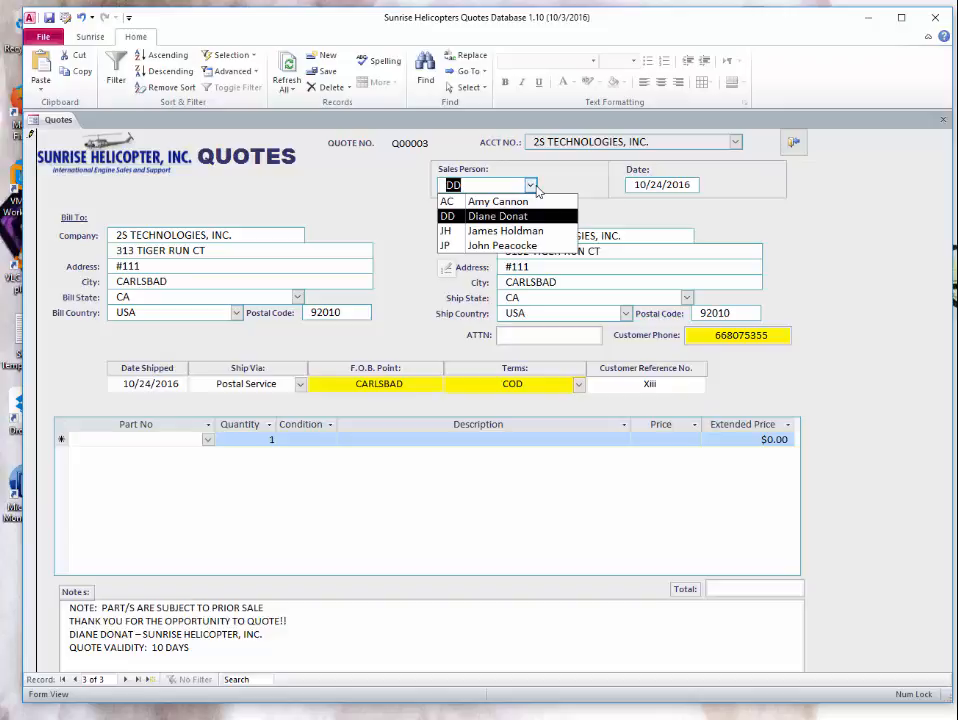
pyautogui.click(447, 258)
pyautogui.click(436, 281)
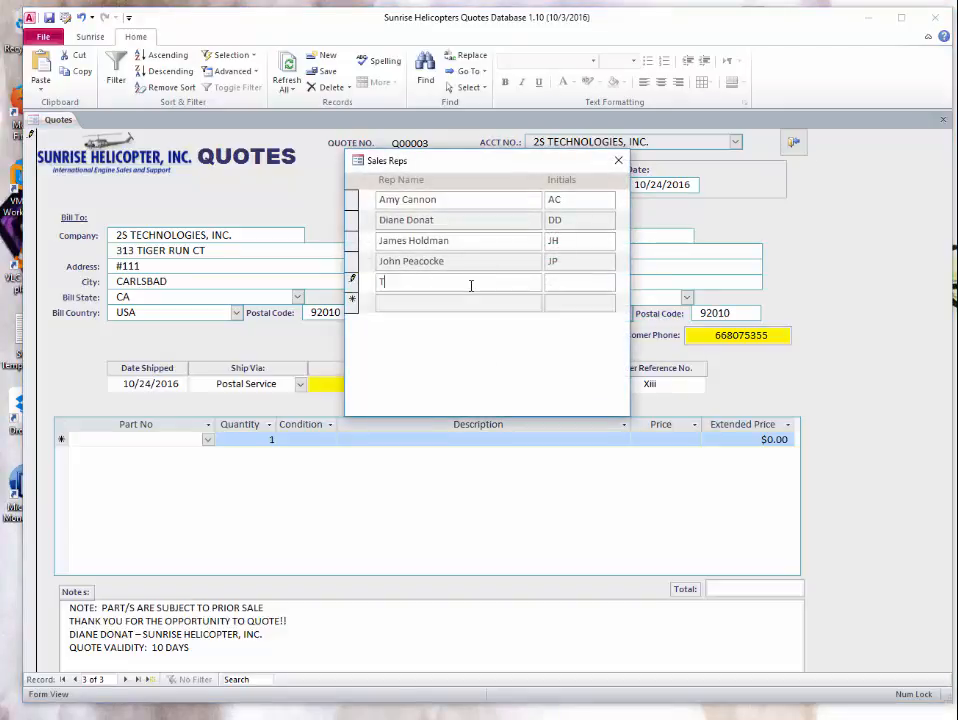
pyautogui.press('Tab')
pyautogui.write('TJ')
pyautogui.press('Tab')
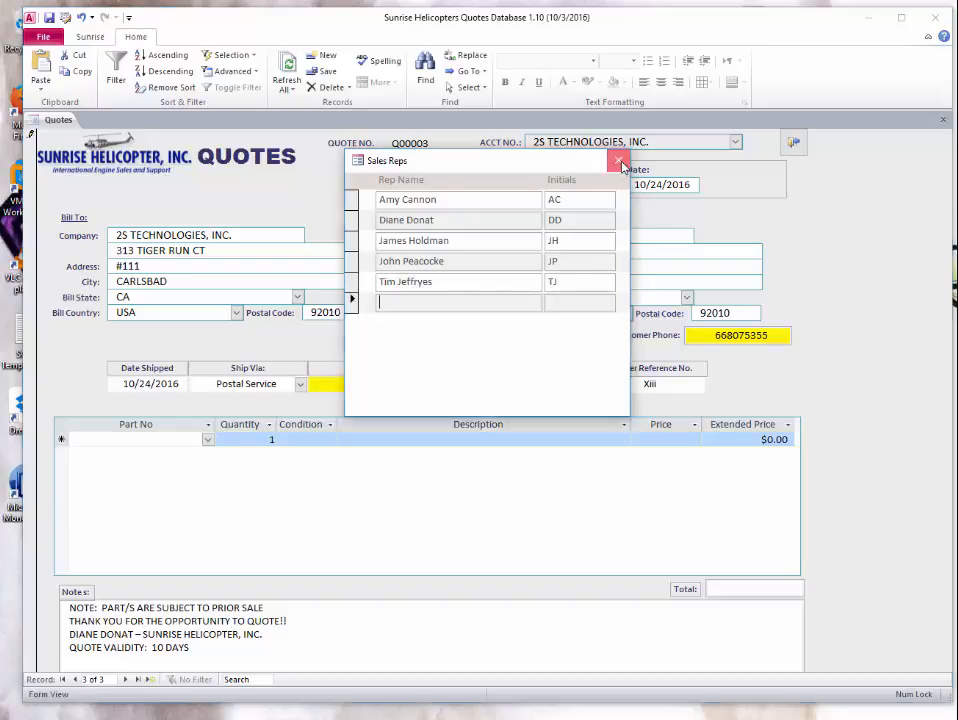
pyautogui.click(618, 160)
pyautogui.click(529, 185)
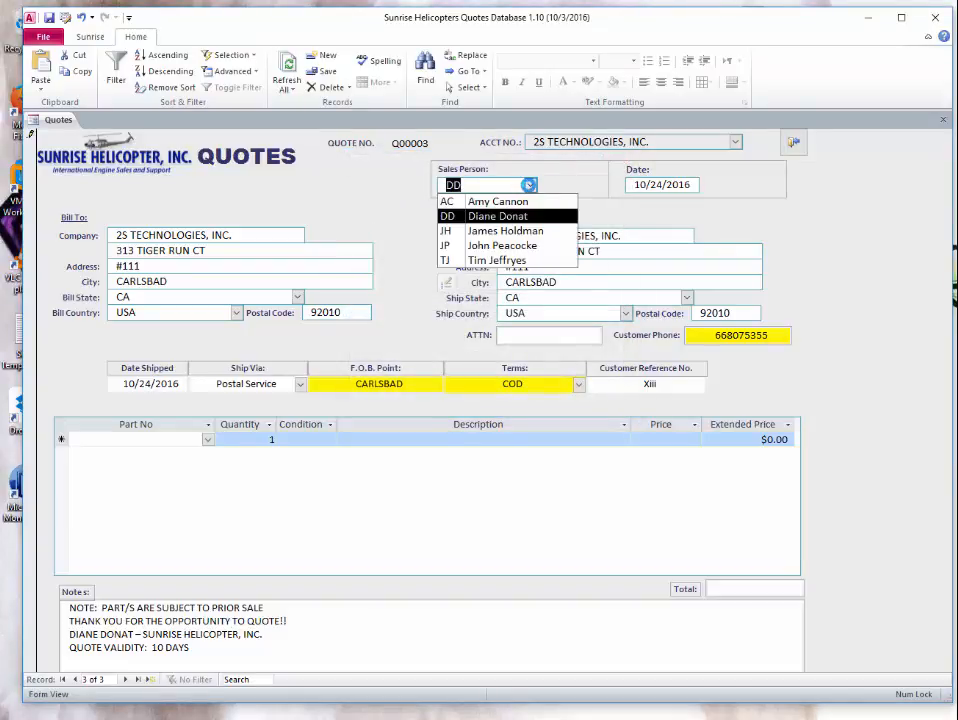
pyautogui.click(447, 283)
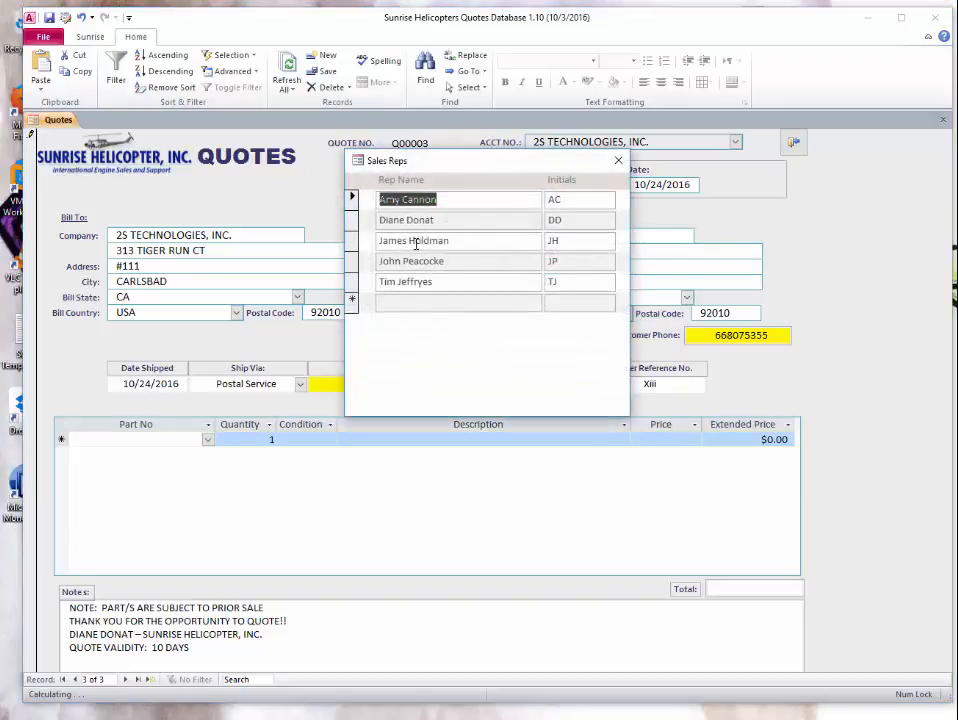
pyautogui.click(352, 282)
pyautogui.press('Delete')
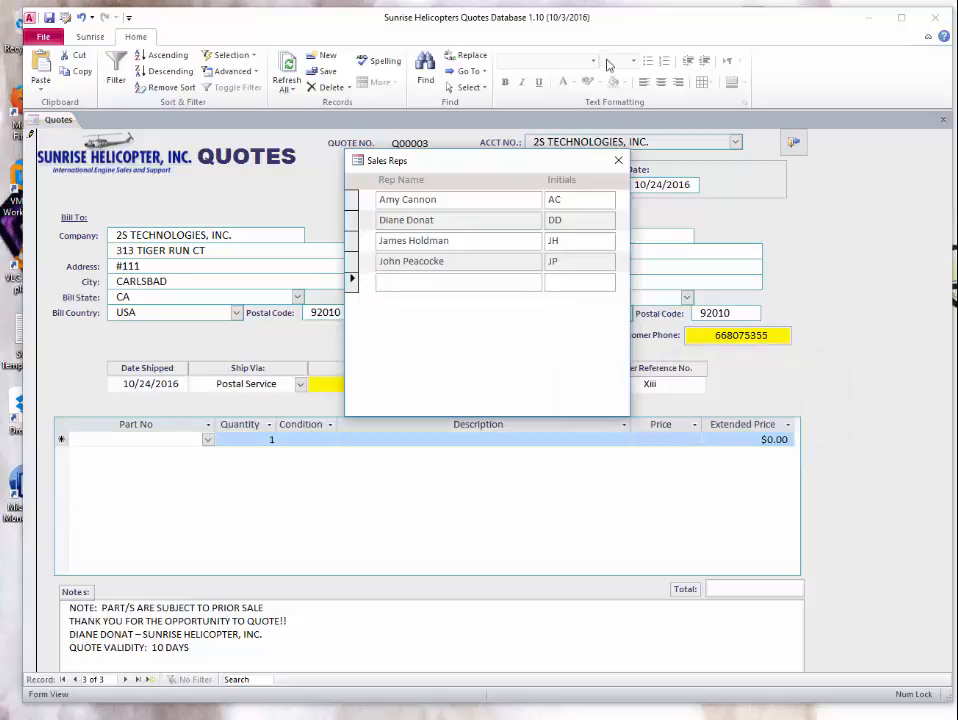
pyautogui.click(618, 160)
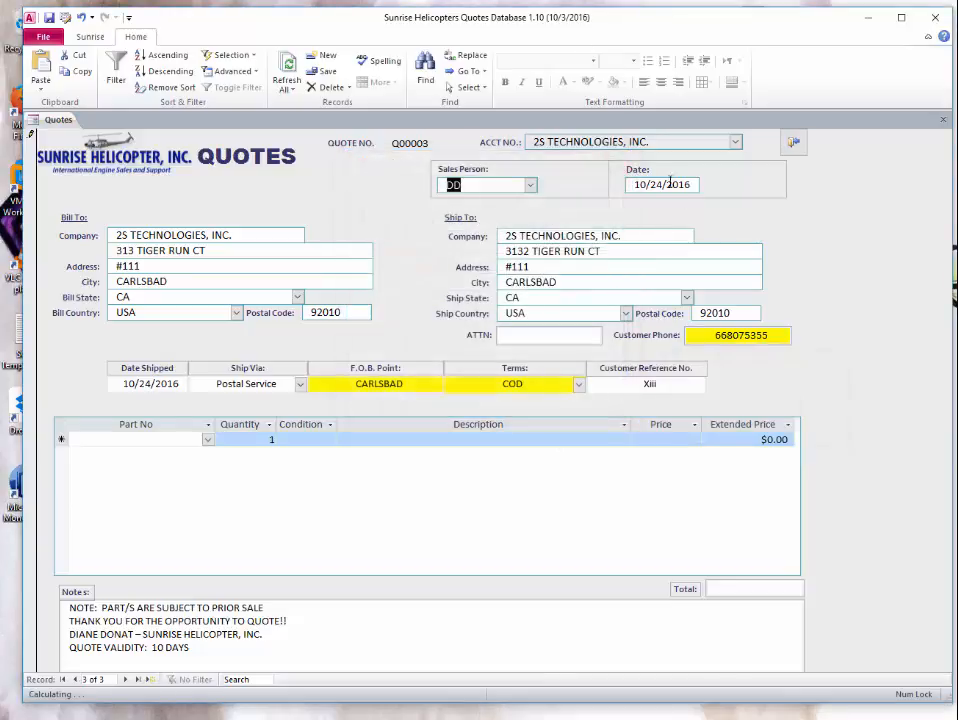
pyautogui.click(686, 298)
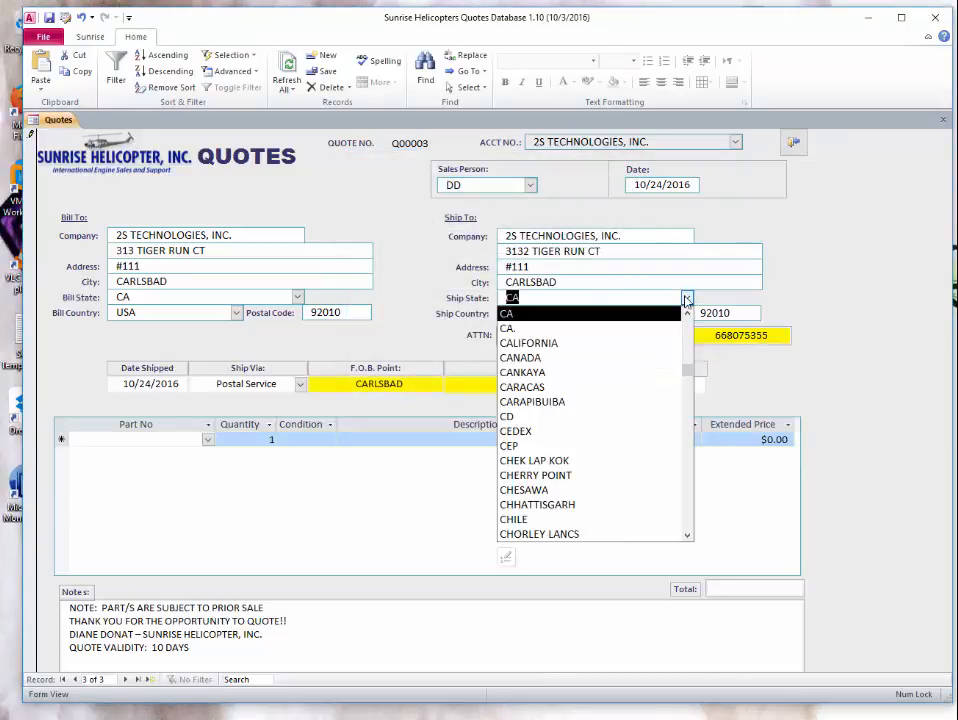
pyautogui.click(507, 558)
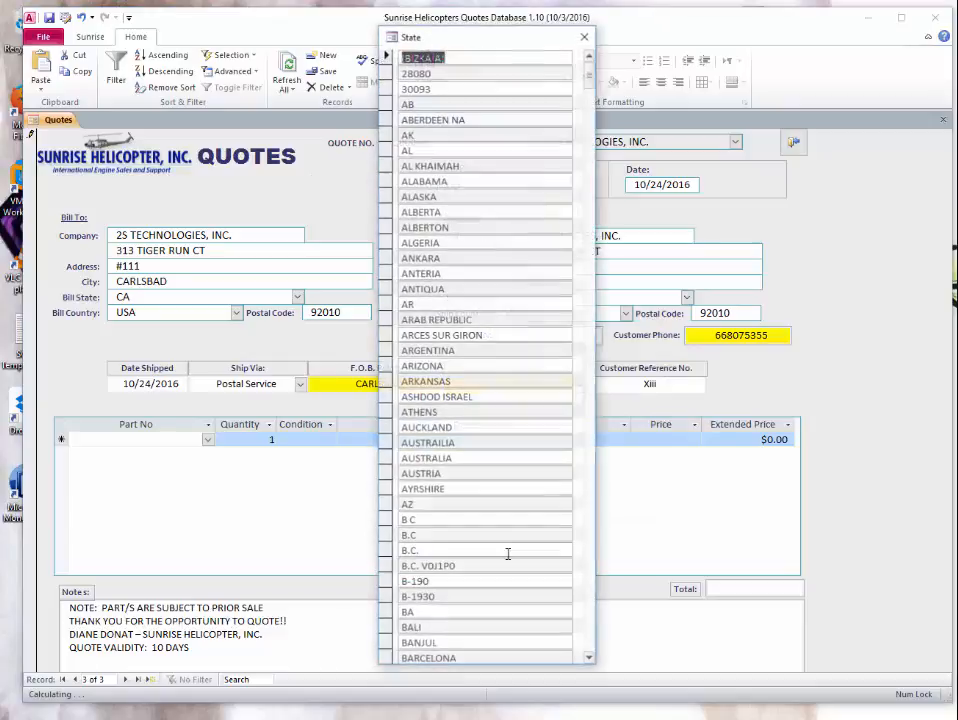
pyautogui.click(585, 36)
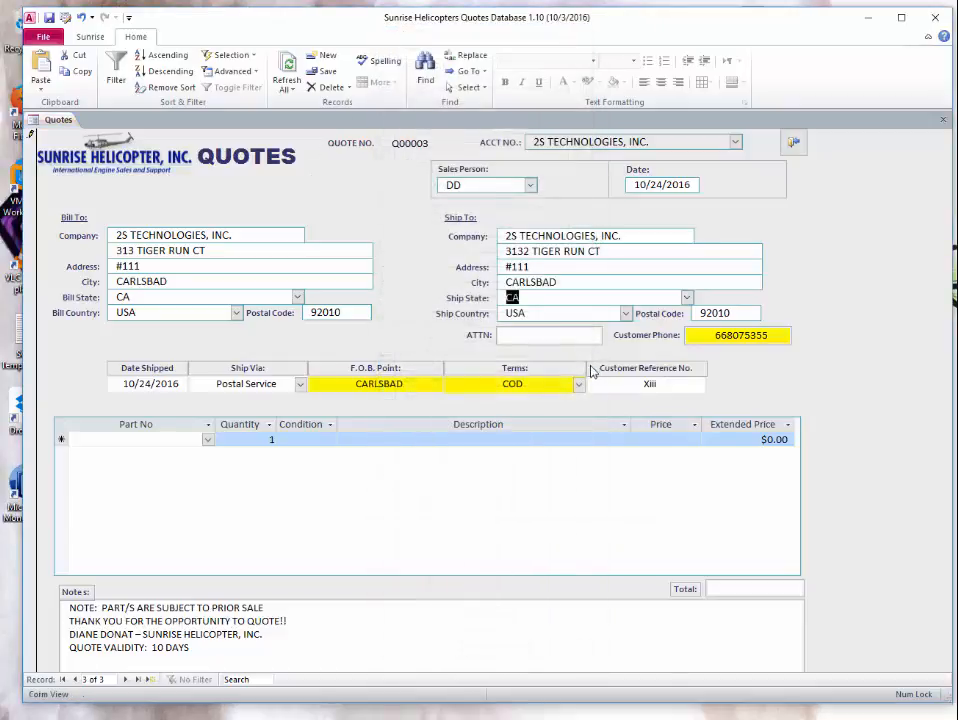
pyautogui.click(626, 313)
pyautogui.click(510, 565)
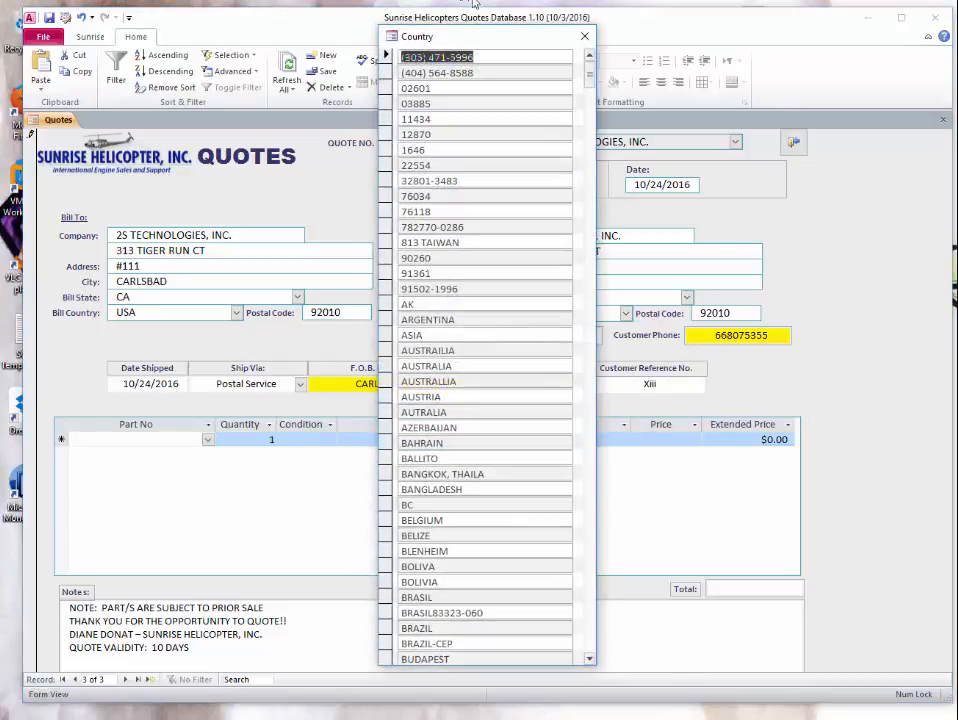
pyautogui.click(583, 40)
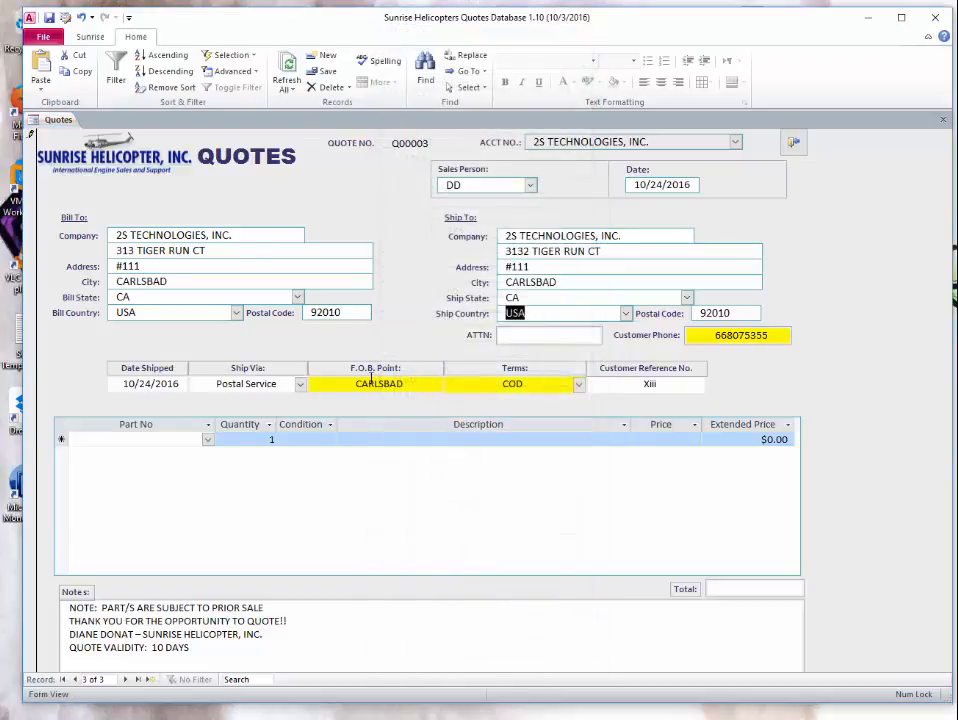
pyautogui.click(300, 384)
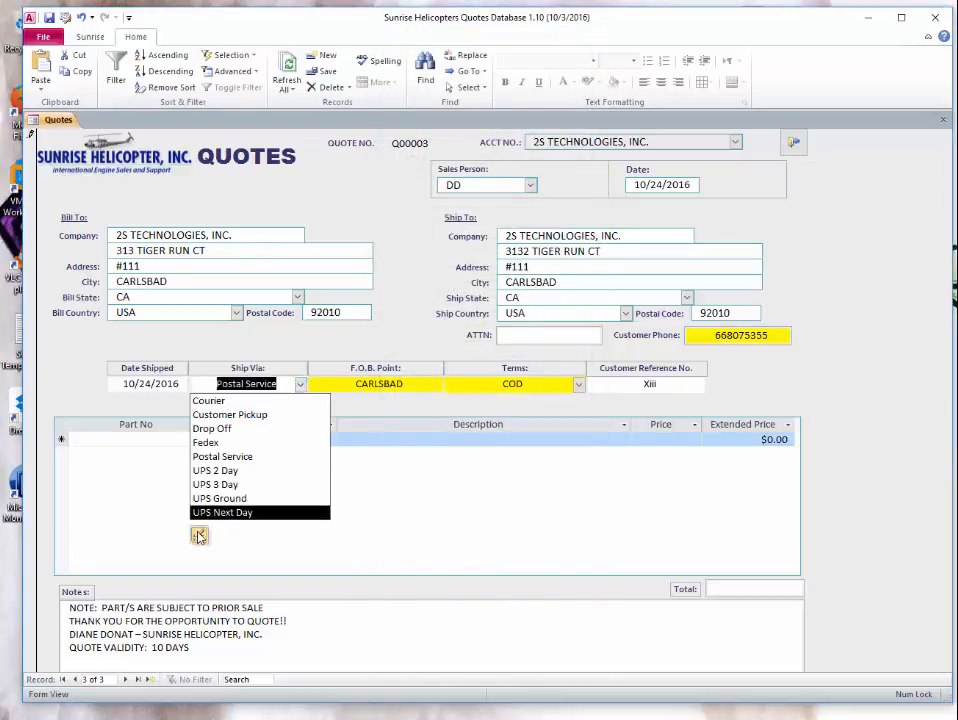
pyautogui.click(200, 535)
pyautogui.click(583, 186)
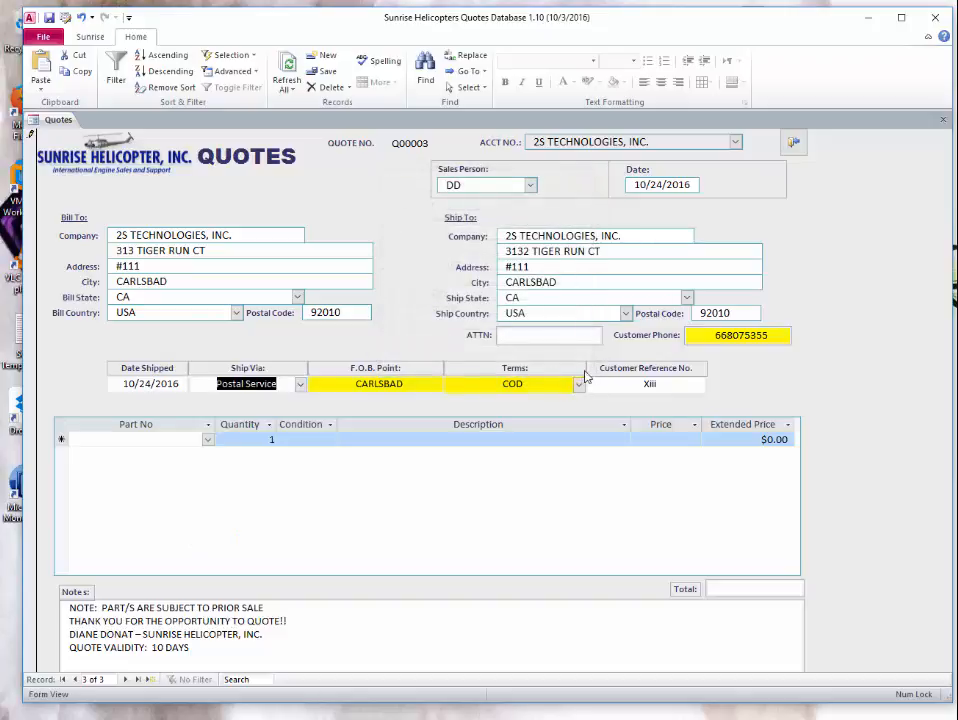
pyautogui.click(579, 384)
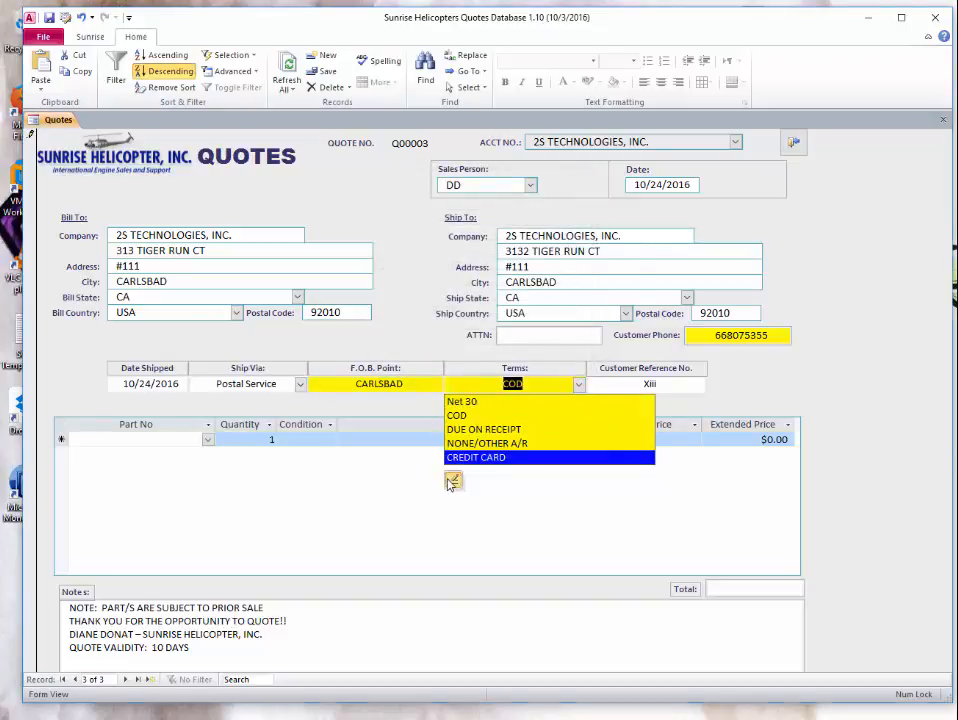
pyautogui.click(451, 481)
pyautogui.click(618, 168)
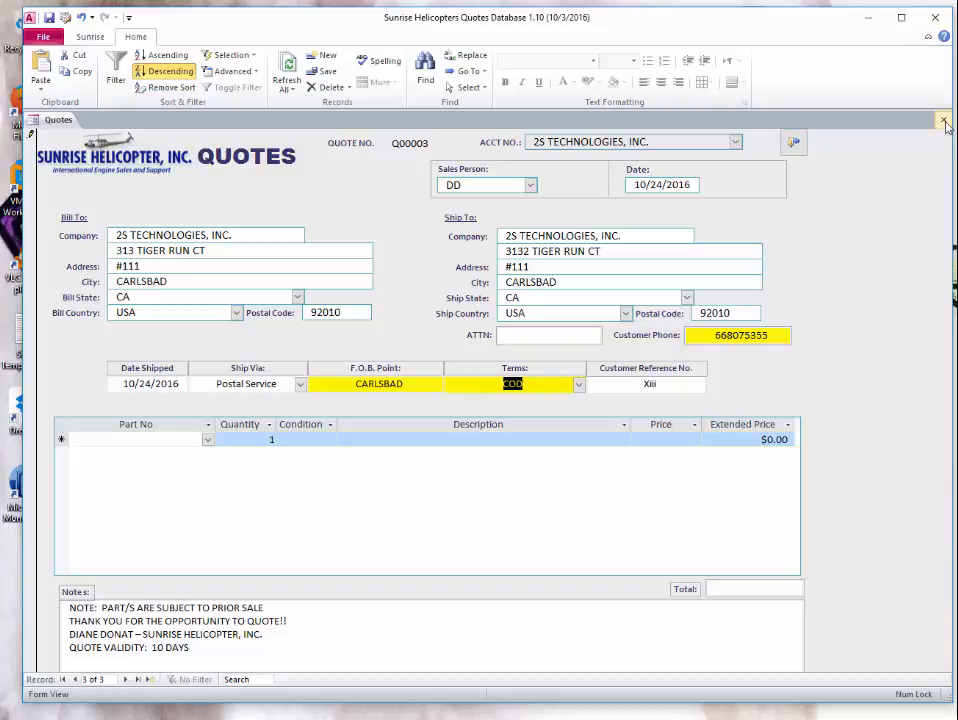
# - Place the cursor in the Part No cell of the blank line-item row
pyautogui.click(181, 436)
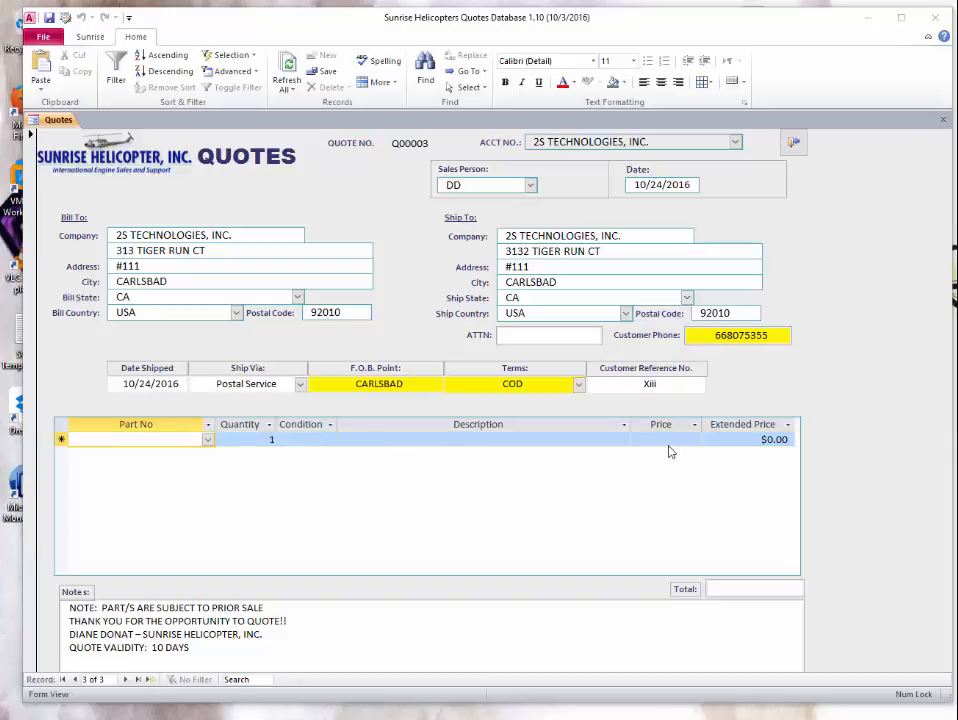
# - Add part .75X.035 (4130N TUBE, NE, $5.28) as the first line, discarding a mistaken FORWARD OIL SEAL pick
pyautogui.click(208, 441)
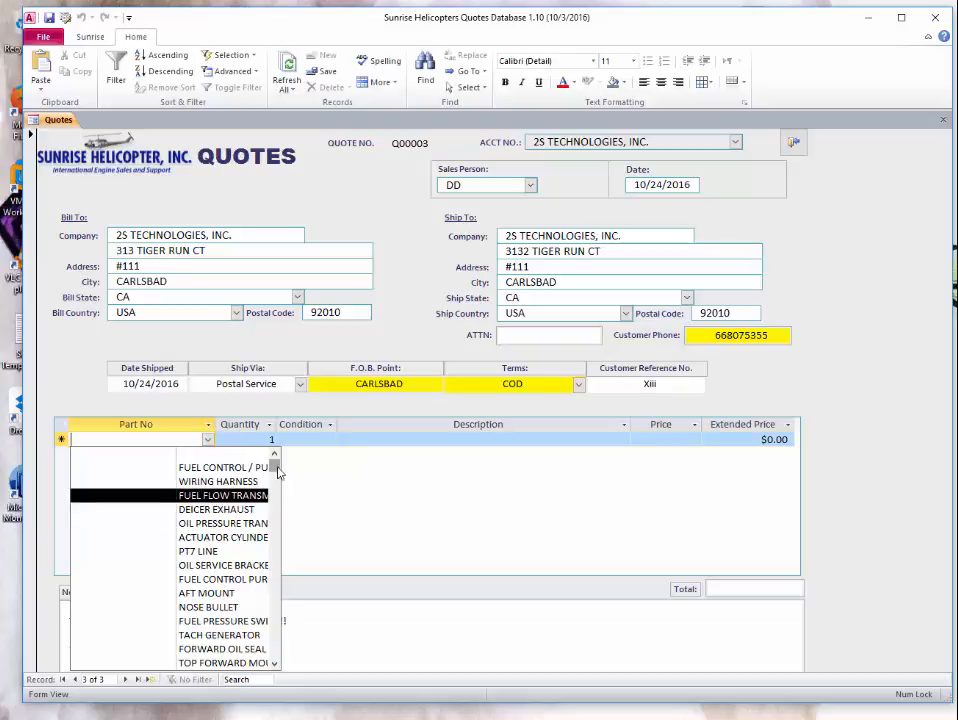
pyautogui.moveTo(276, 475); pyautogui.dragTo(276, 502)
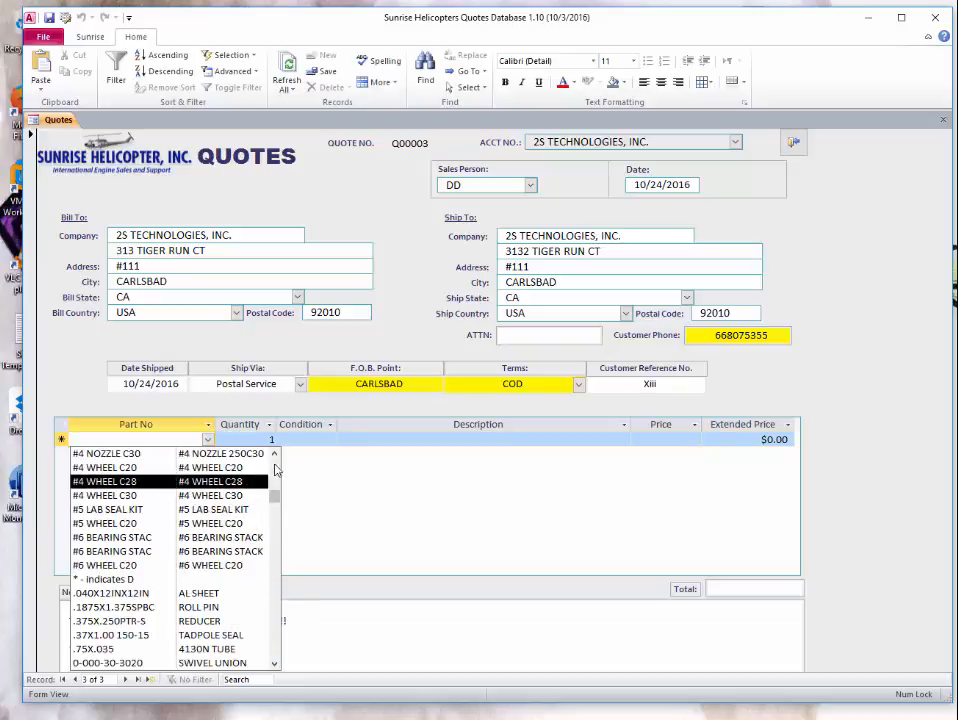
pyautogui.click(276, 464)
pyautogui.scroll(3, 276, 468)
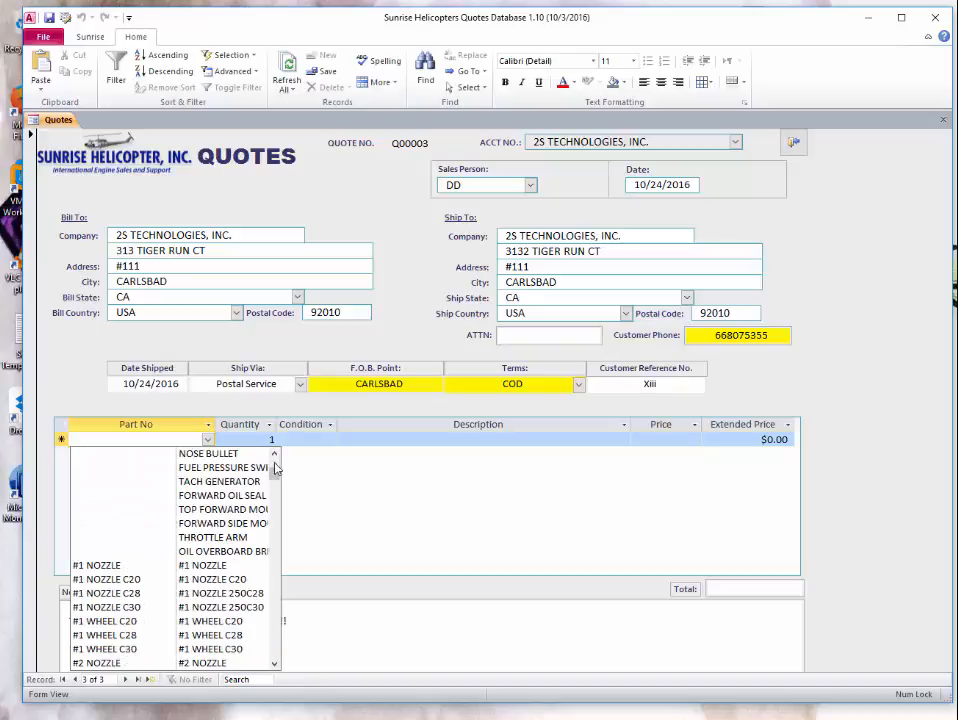
pyautogui.click(169, 506)
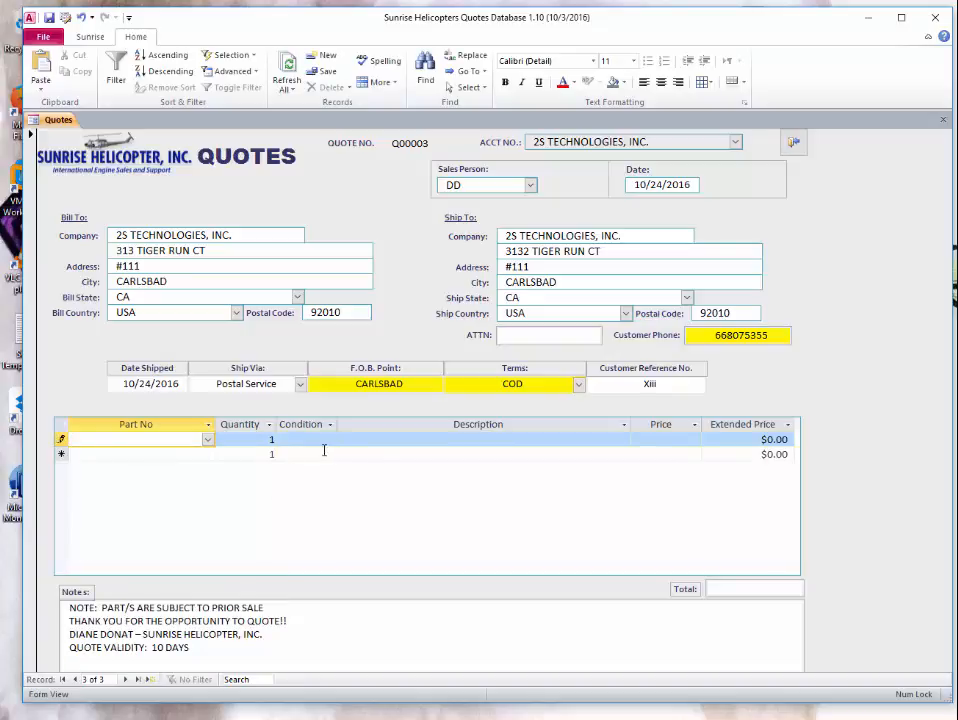
pyautogui.press('Escape')
pyautogui.click(208, 440)
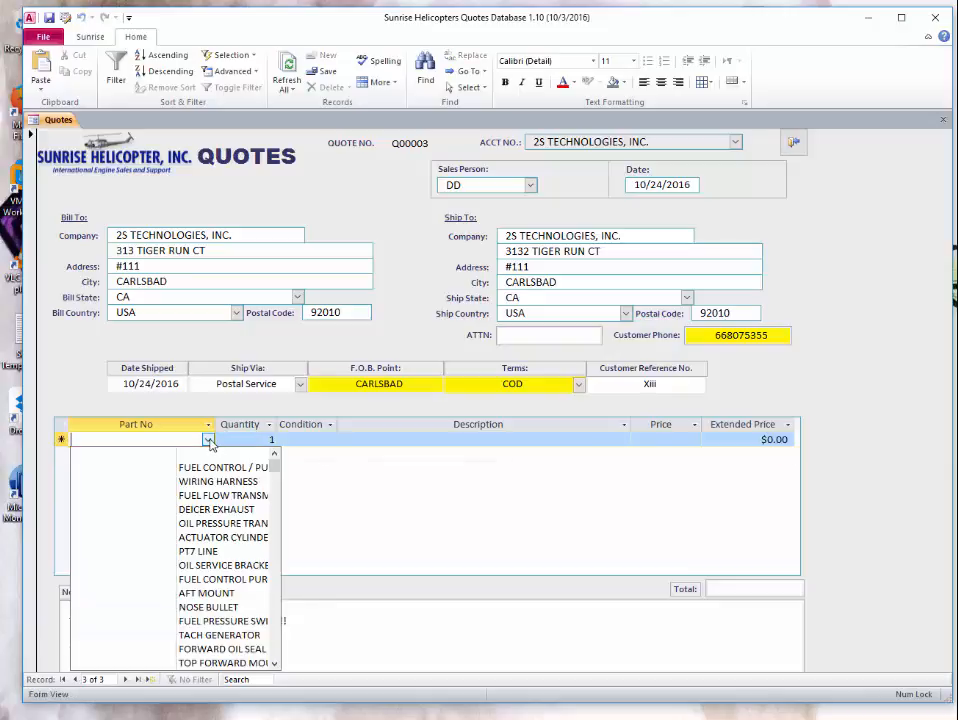
pyautogui.scroll(5, 275, 549)
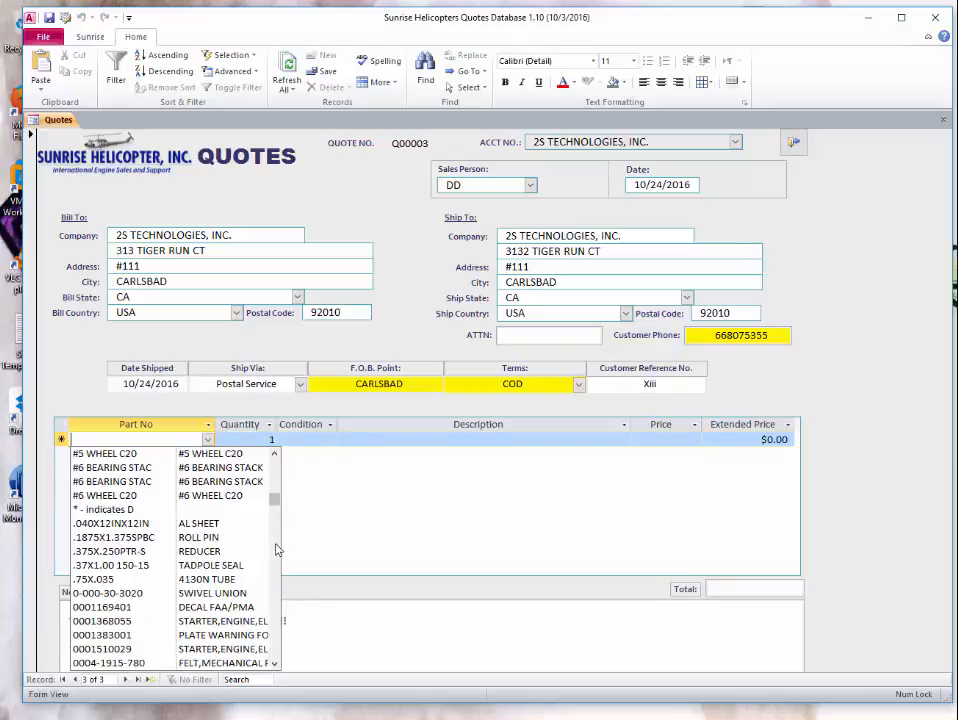
pyautogui.click(171, 577)
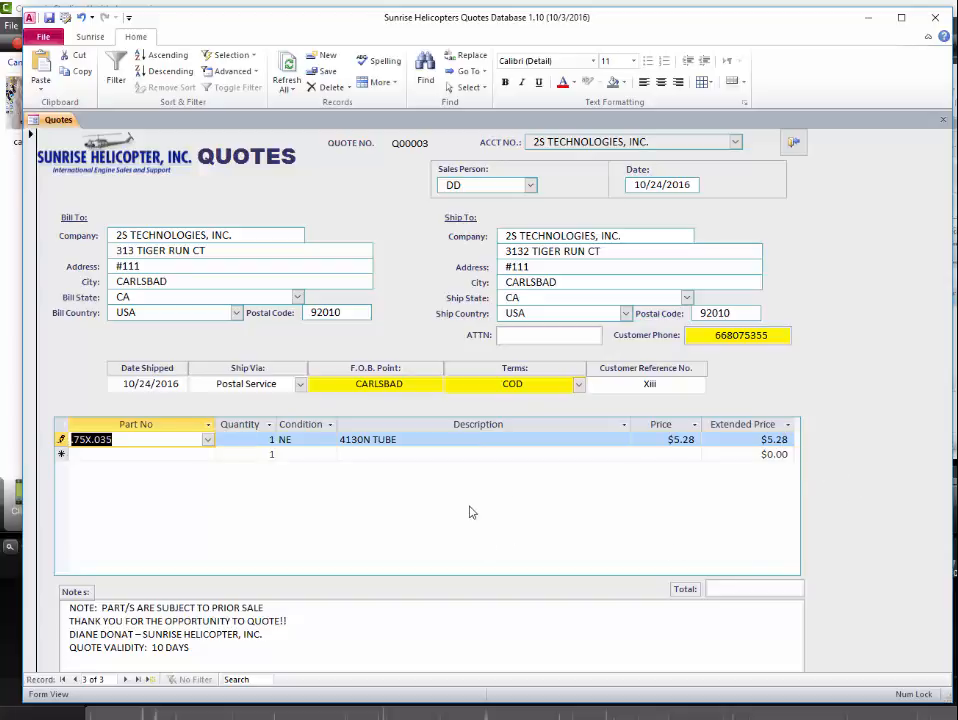
# - Try US as the line's condition, then set it back to NE
pyautogui.click(299, 440)
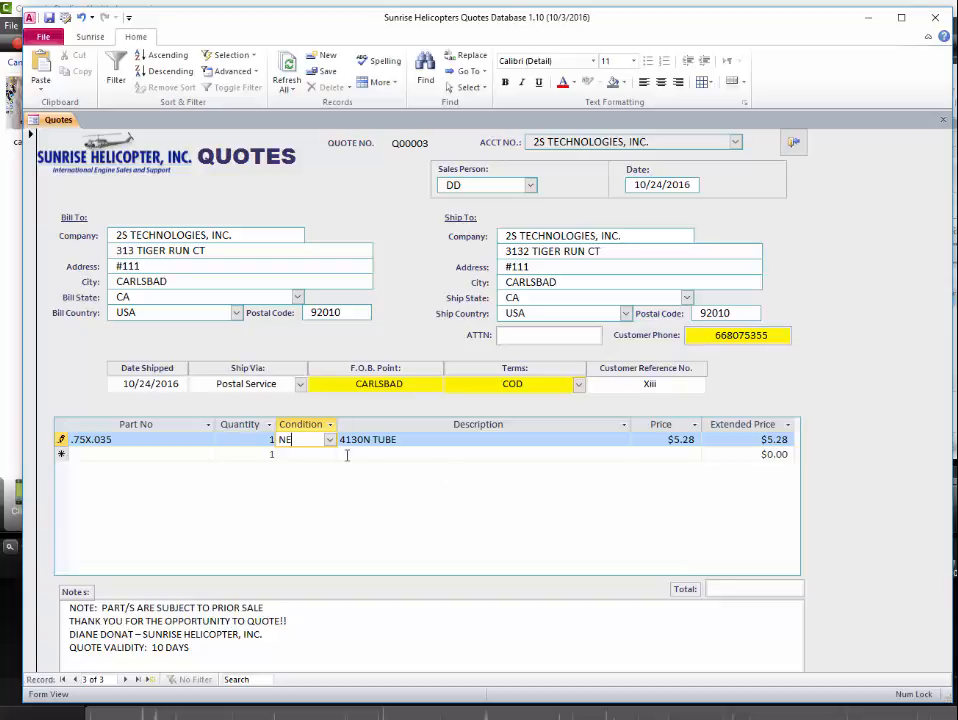
pyautogui.press('F4')
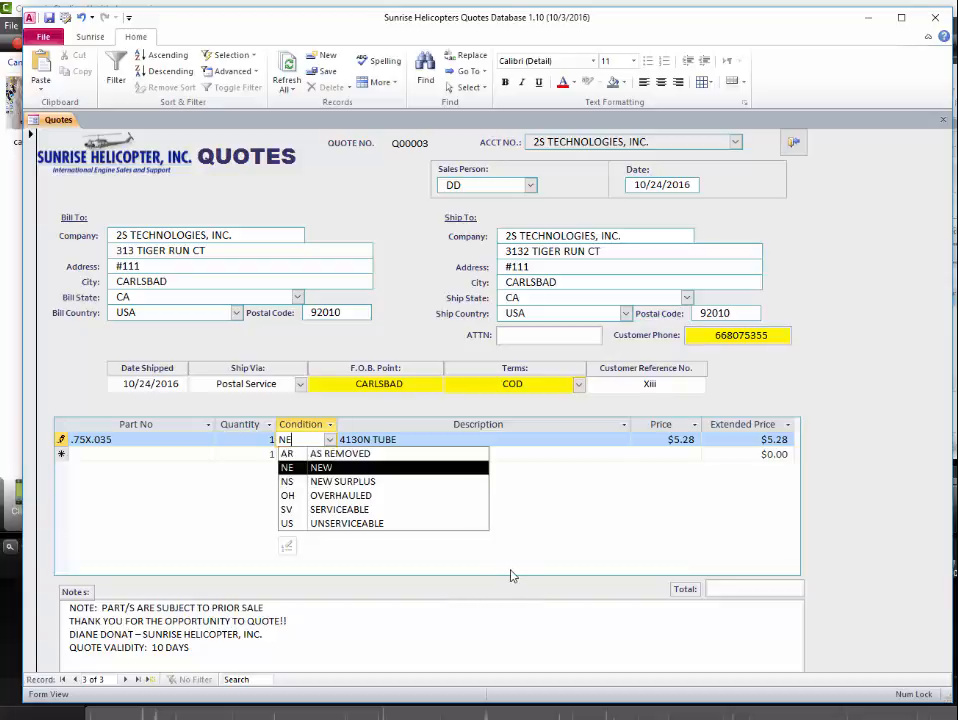
pyautogui.press('Down')
pyautogui.press('Down')
pyautogui.press('Down')
pyautogui.press('Down')
pyautogui.press('Tab')
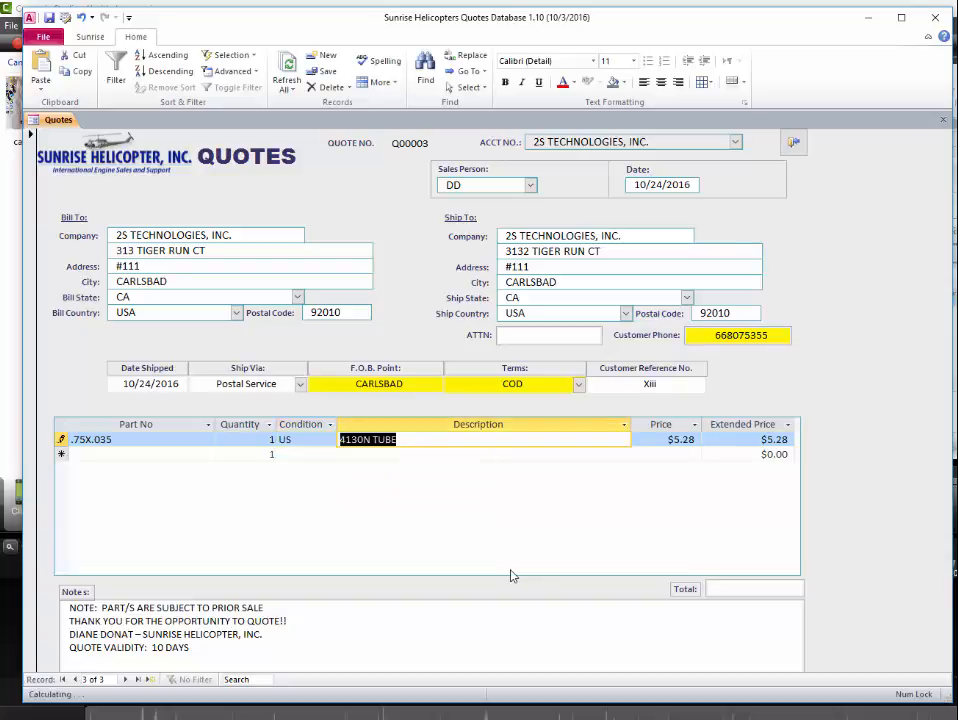
pyautogui.hotkey('shift', 'Tab')
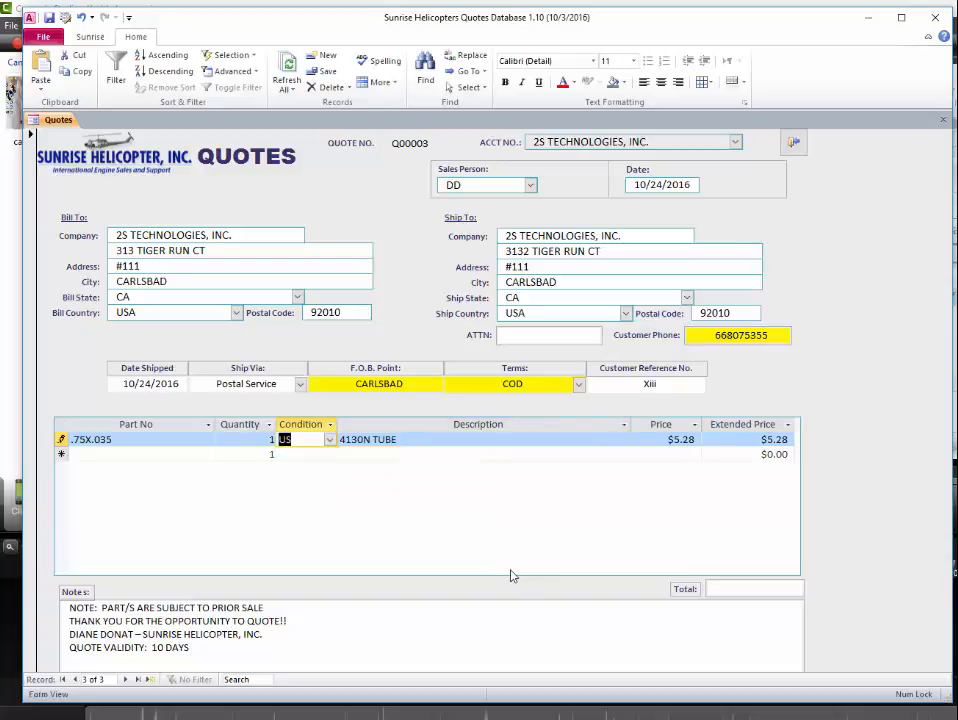
pyautogui.write('NE')
pyautogui.press('Tab')
pyautogui.hotkey('shift', 'Tab')
pyautogui.press('Tab')
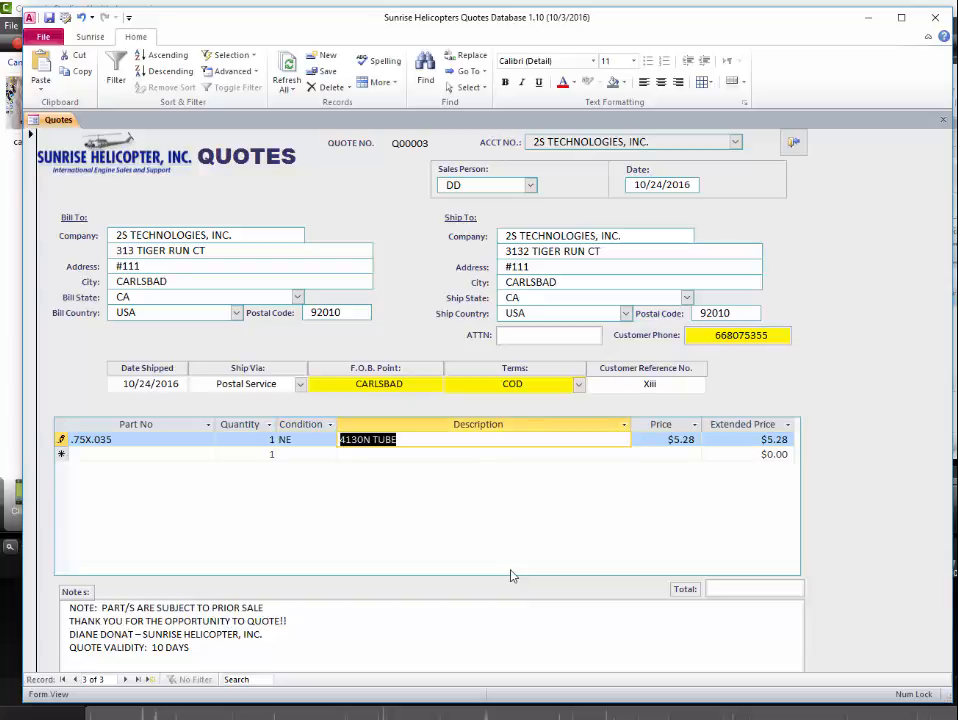
pyautogui.press('Tab')
pyautogui.press('Tab')
# - Test junk description text and a $25 price, then undo both, keeping $5.28
pyautogui.hotkey('shift', 'Tab')
pyautogui.hotkey('shift', 'Tab')
pyautogui.hotkey('shift', 'Tab')
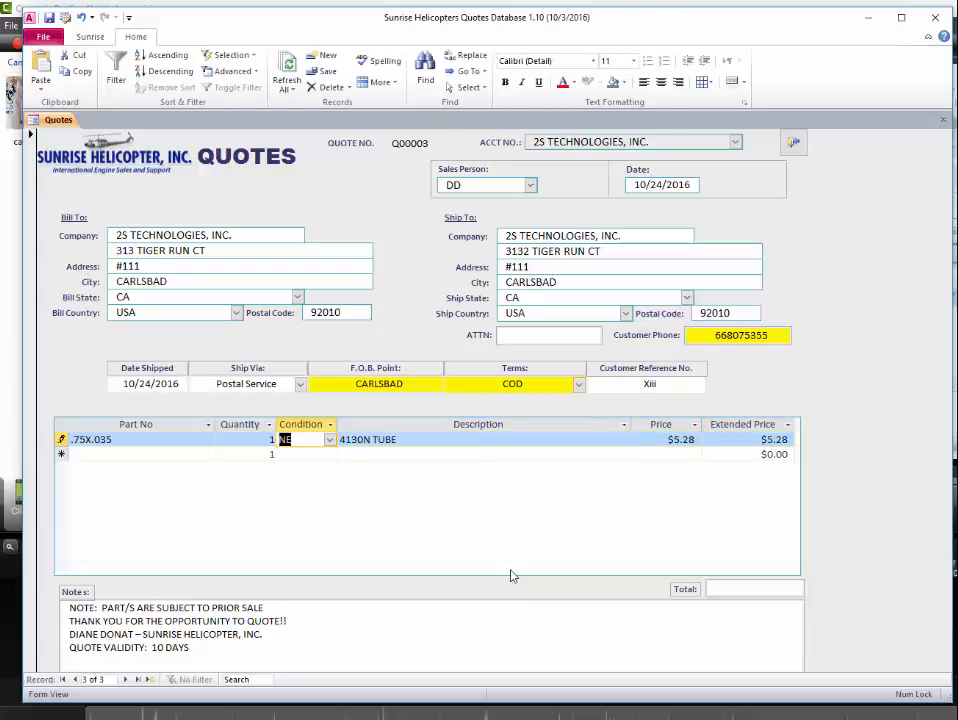
pyautogui.press('Tab')
pyautogui.press('F2')
pyautogui.write('lakjdfkldasjfkldsjfkldjsf')
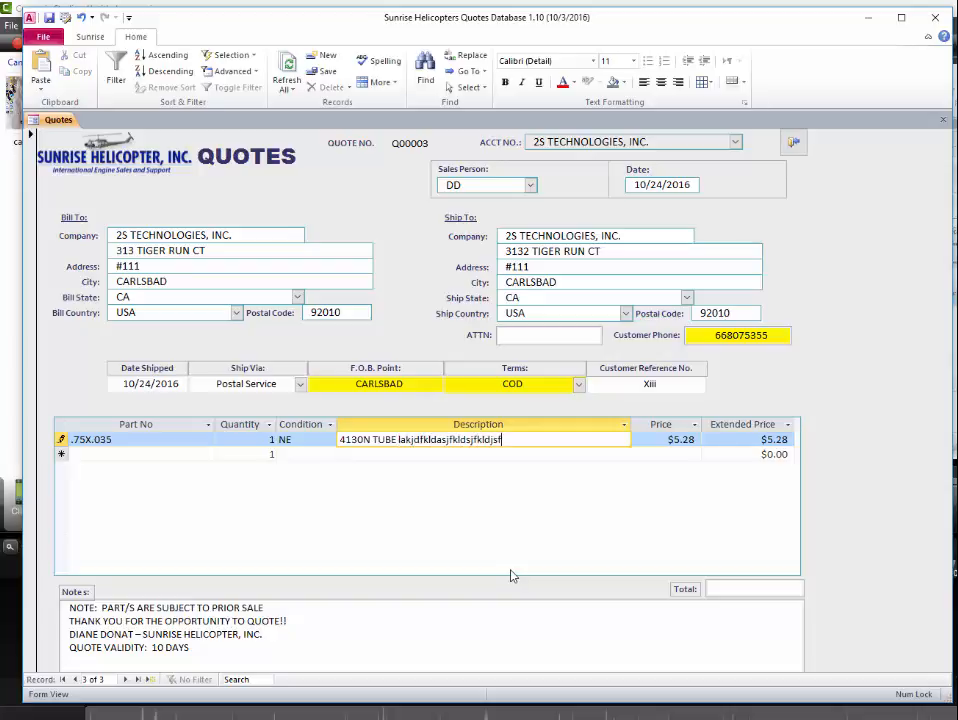
pyautogui.press('Tab')
pyautogui.hotkey('shift', 'Tab')
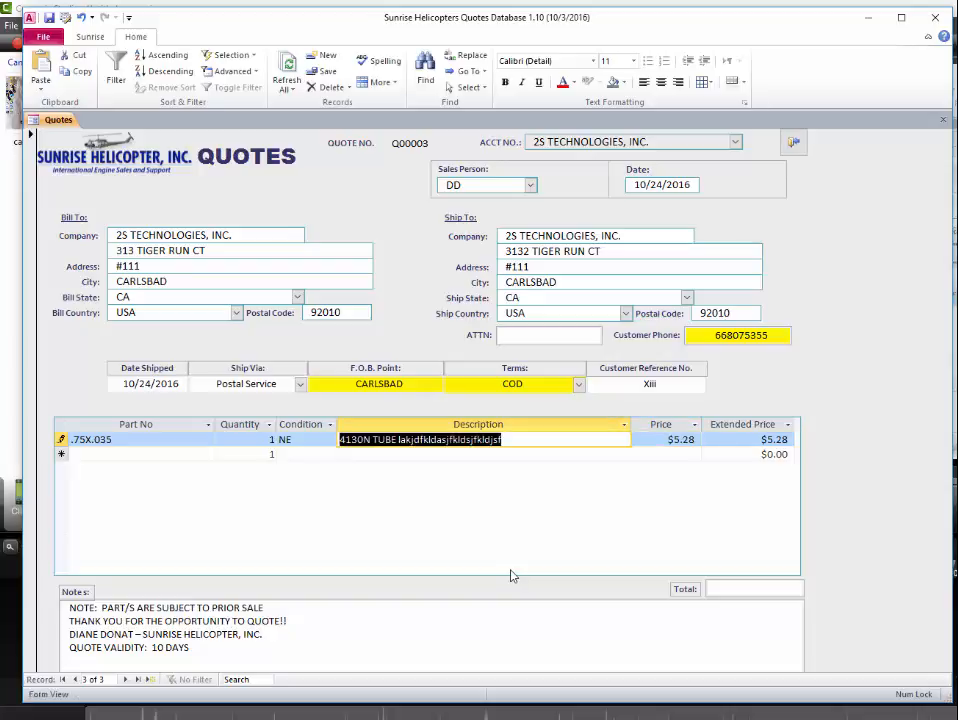
pyautogui.press('Escape')
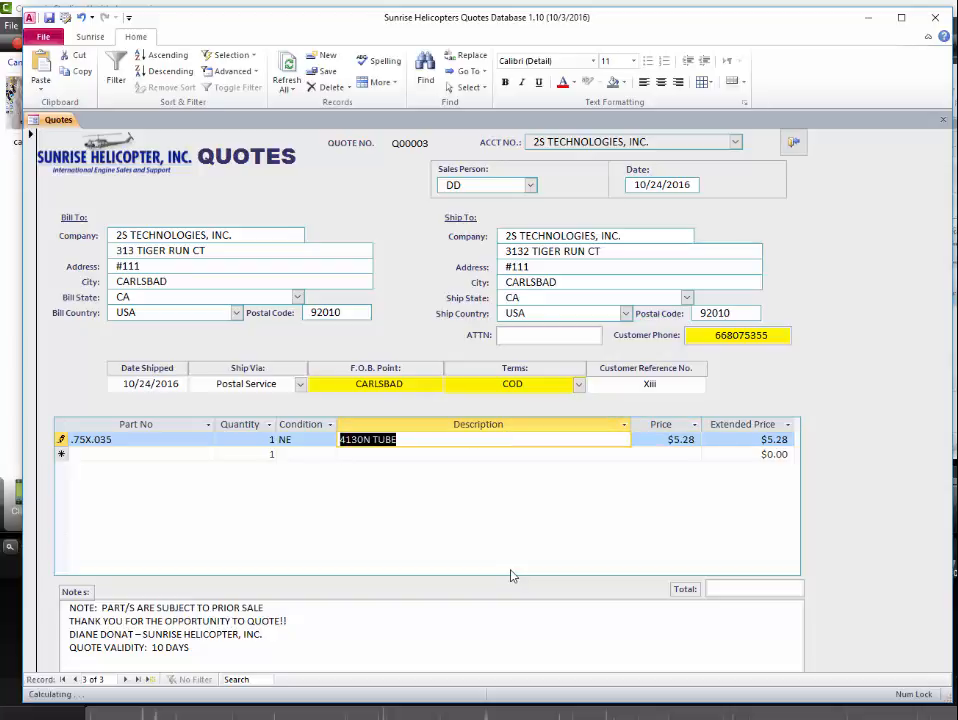
pyautogui.press('Tab')
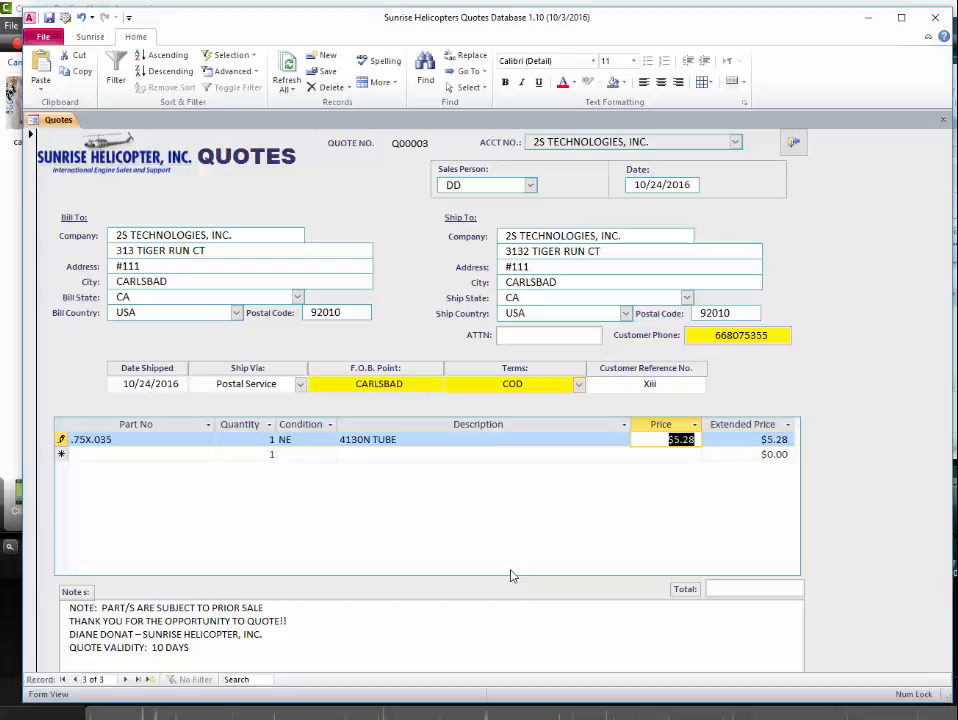
pyautogui.write('25')
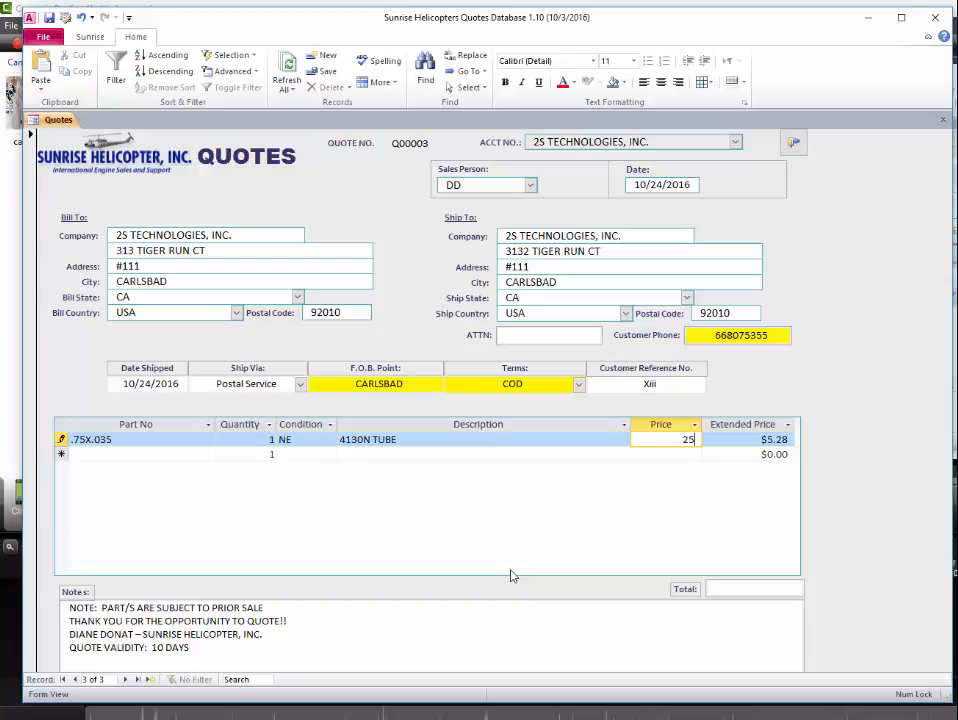
pyautogui.press('Tab')
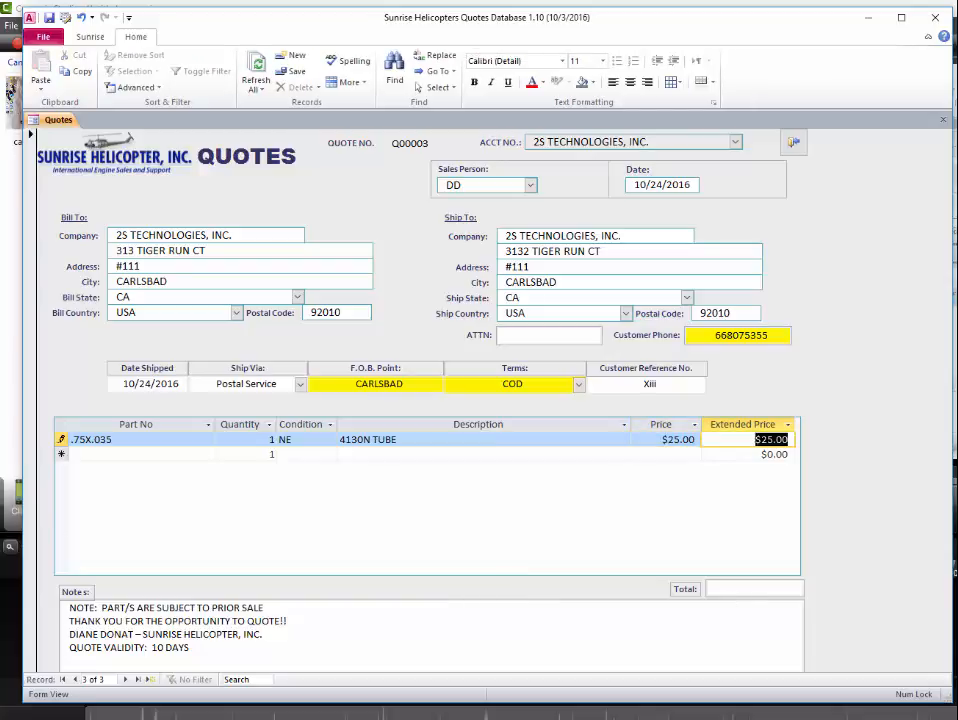
pyautogui.click(672, 441)
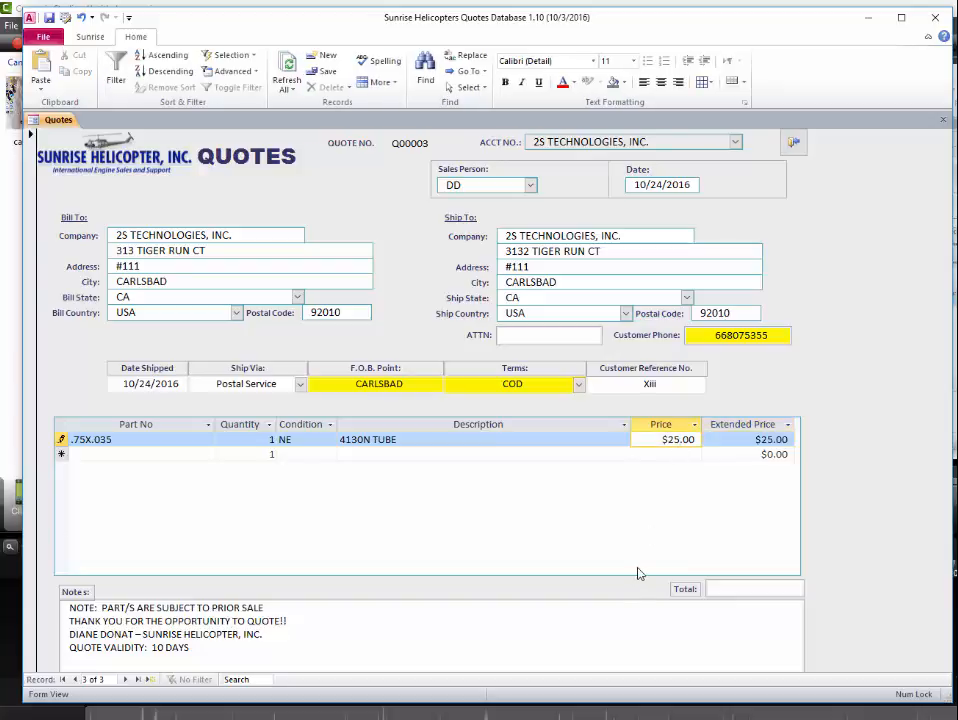
pyautogui.press('Escape')
# - Set the line's quantity to 5, giving a $26.40 extended price and total
pyautogui.click(257, 438)
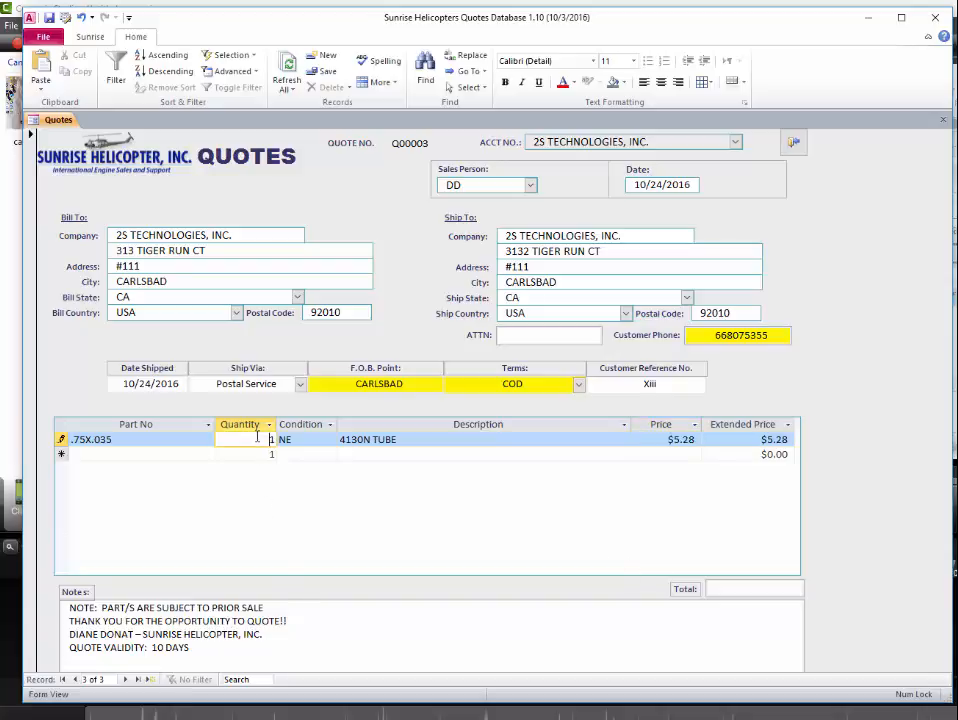
pyautogui.press('Tab')
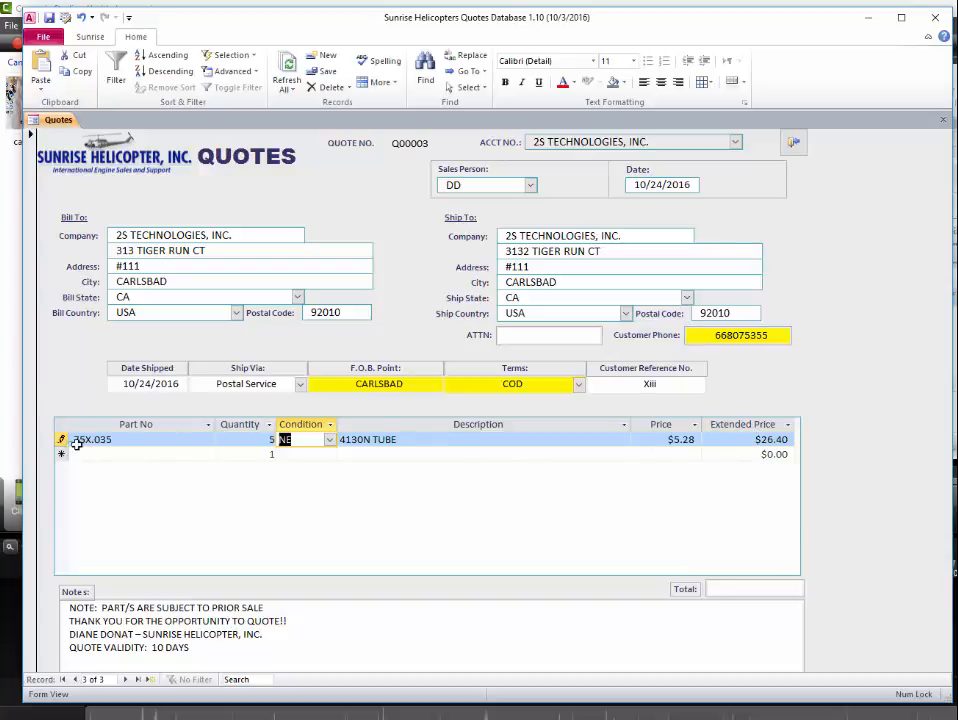
pyautogui.click(150, 454)
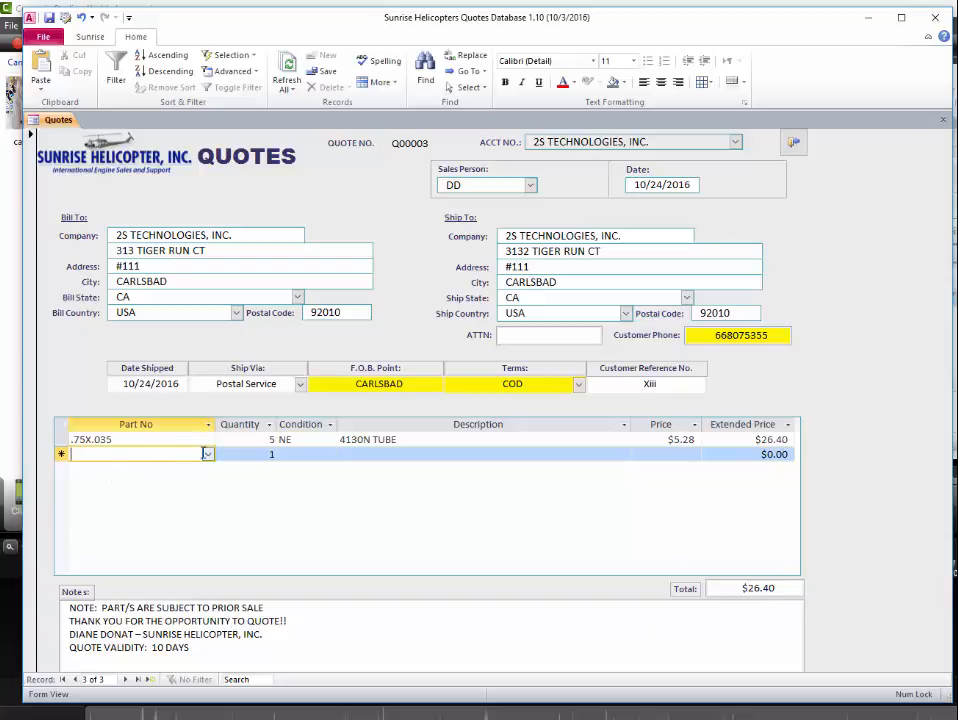
# - Add a second line for #4 NOZZLE C28 in OH condition at $10.00, totalling $36.40
pyautogui.click(208, 454)
pyautogui.click(274, 588)
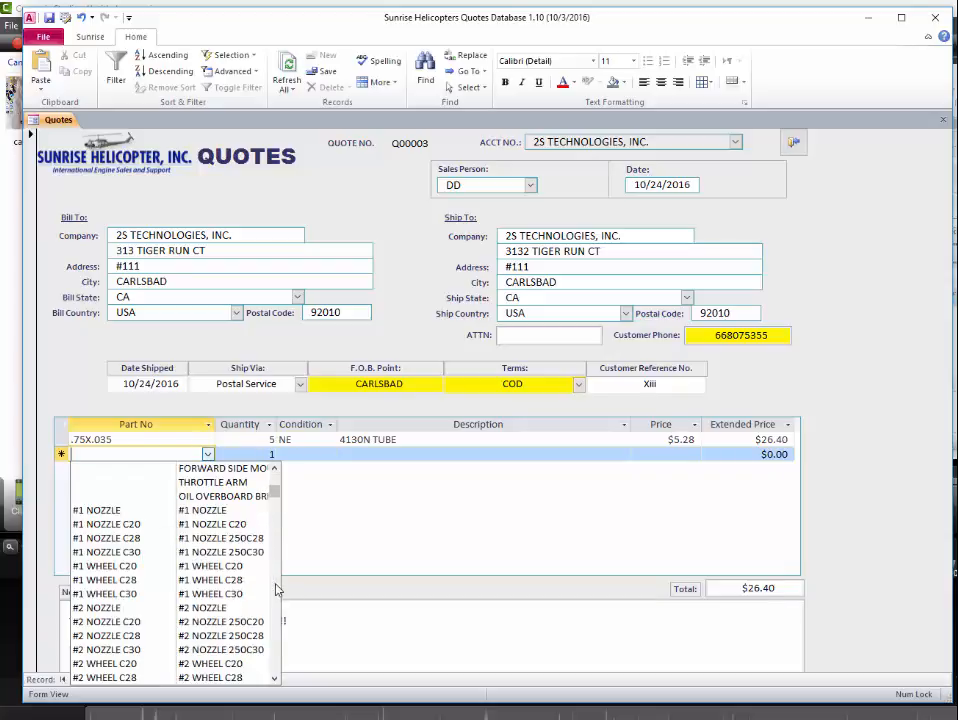
pyautogui.click(274, 588)
pyautogui.click(232, 608)
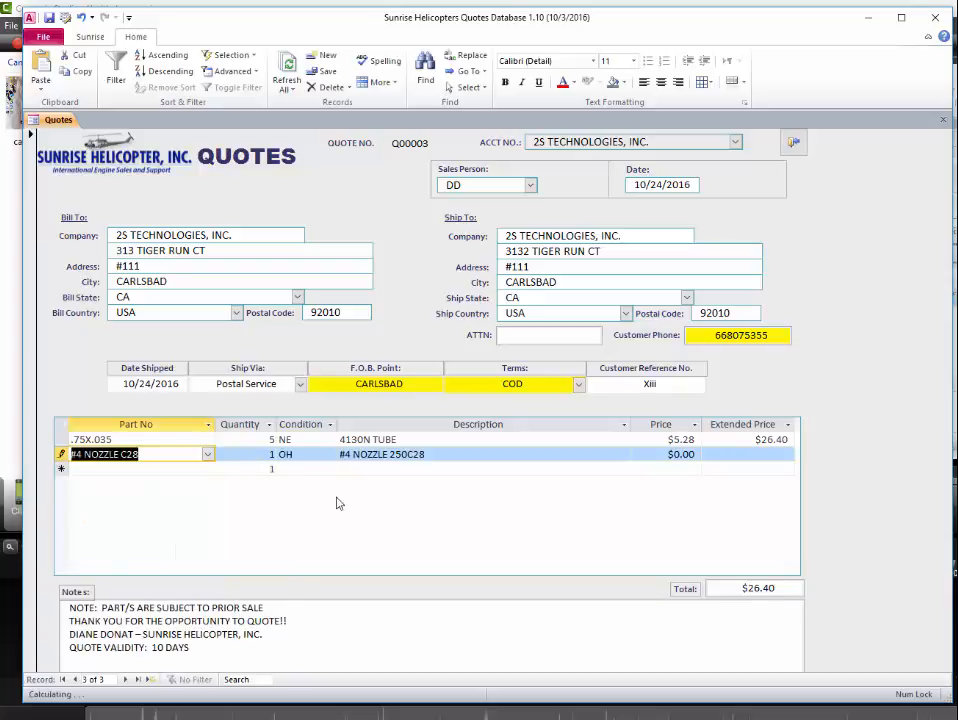
pyautogui.click(569, 466)
pyautogui.click(528, 453)
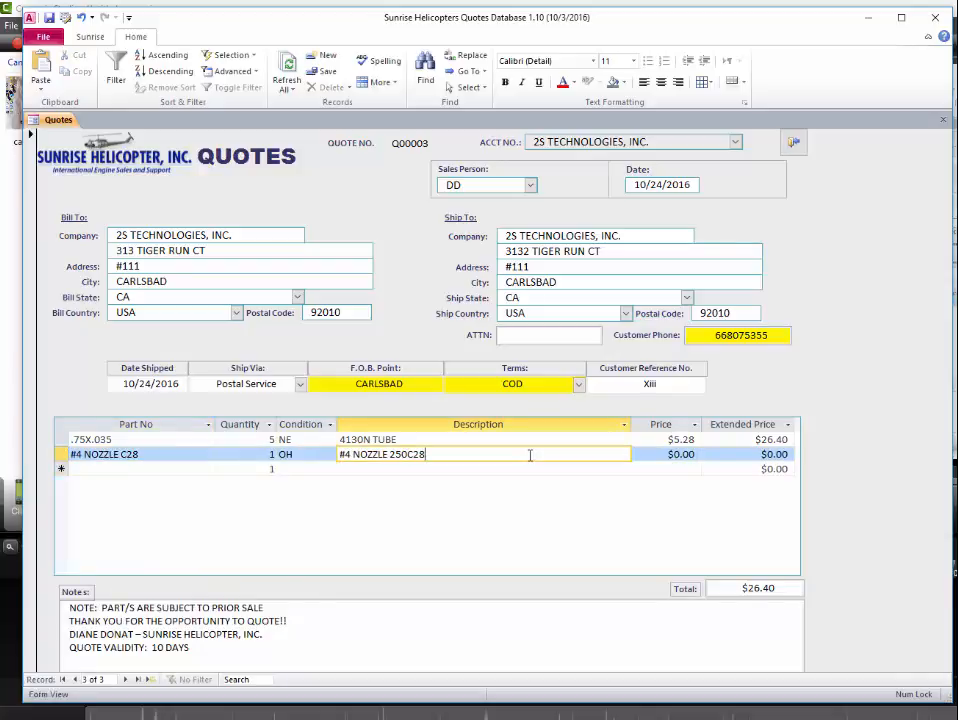
pyautogui.write('q')
pyautogui.press('Tab')
pyautogui.write('2')
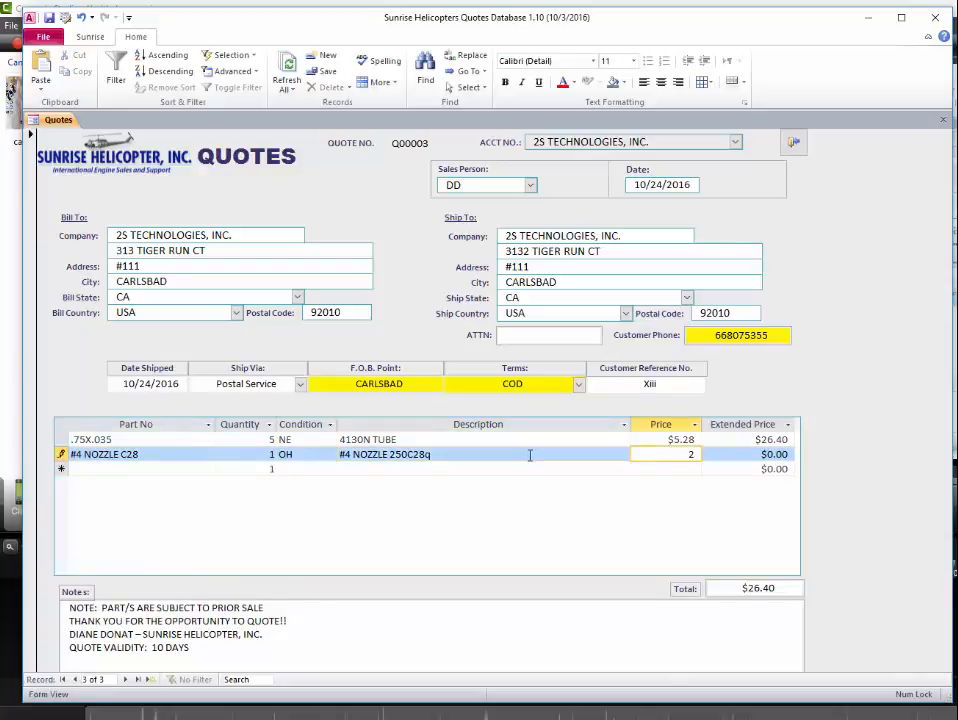
pyautogui.press('Return')
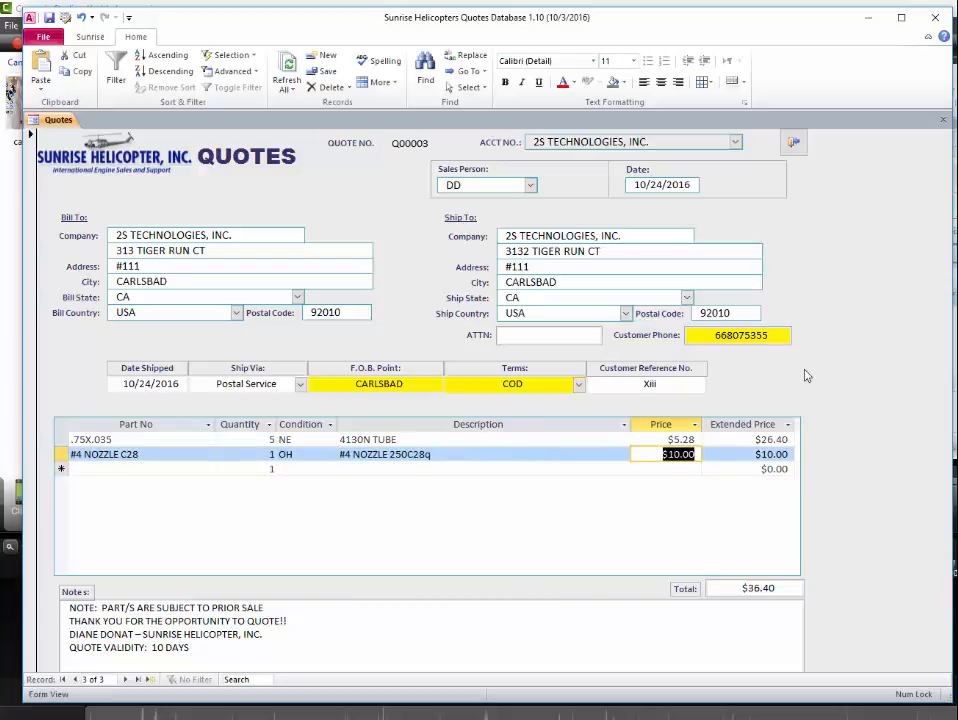
pyautogui.click(390, 655)
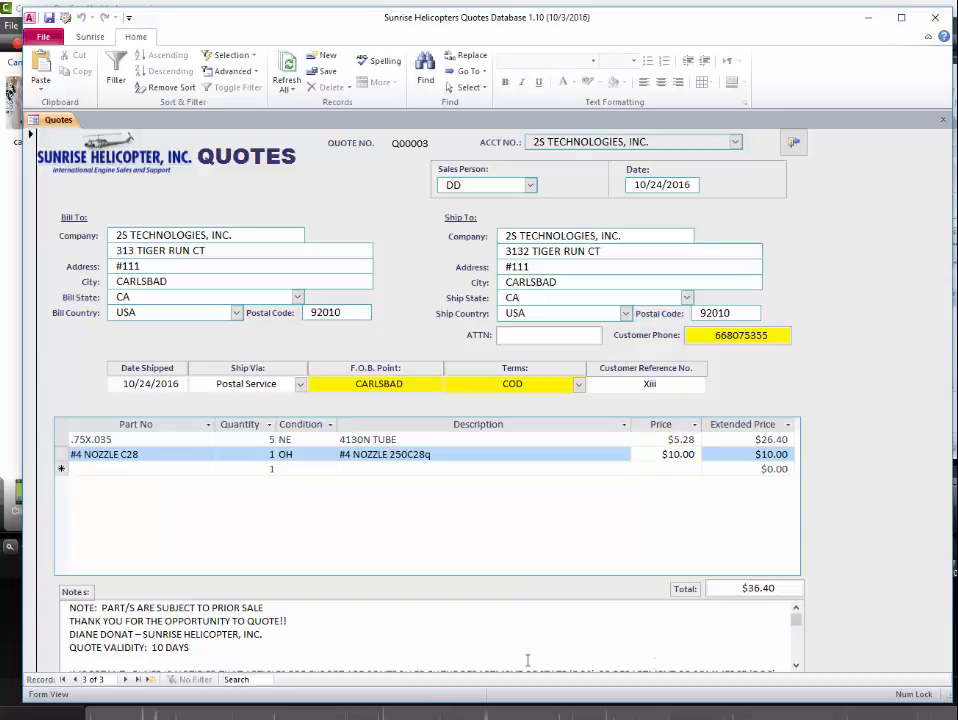
# - Insert blank lines at the top of the notes and type ILS REQUEST there
pyautogui.click(797, 664)
pyautogui.click(797, 664)
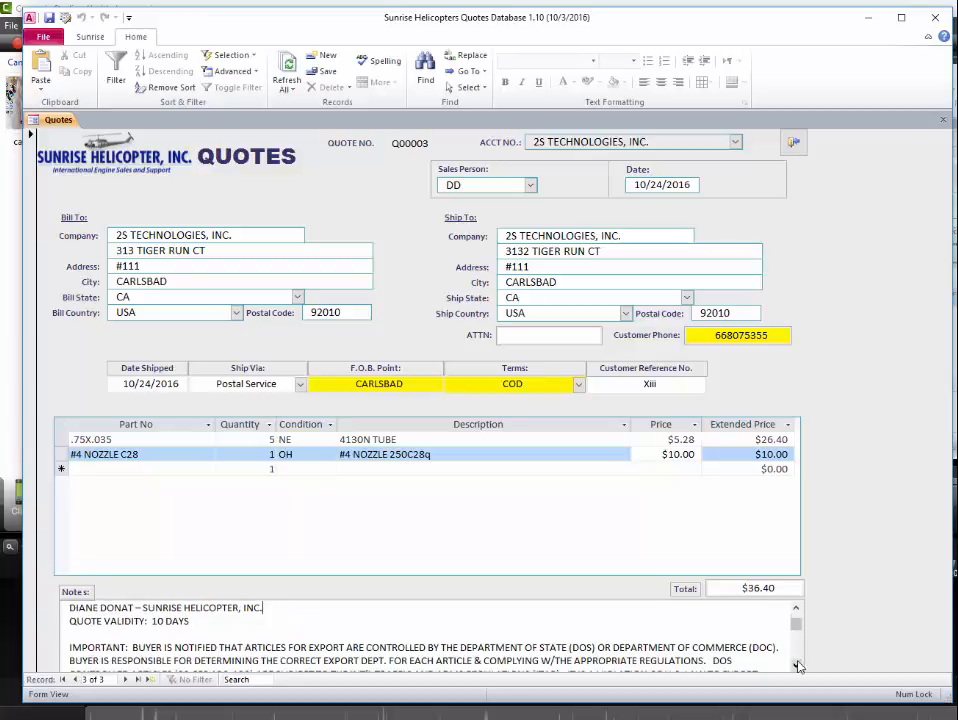
pyautogui.click(797, 664)
pyautogui.click(797, 664)
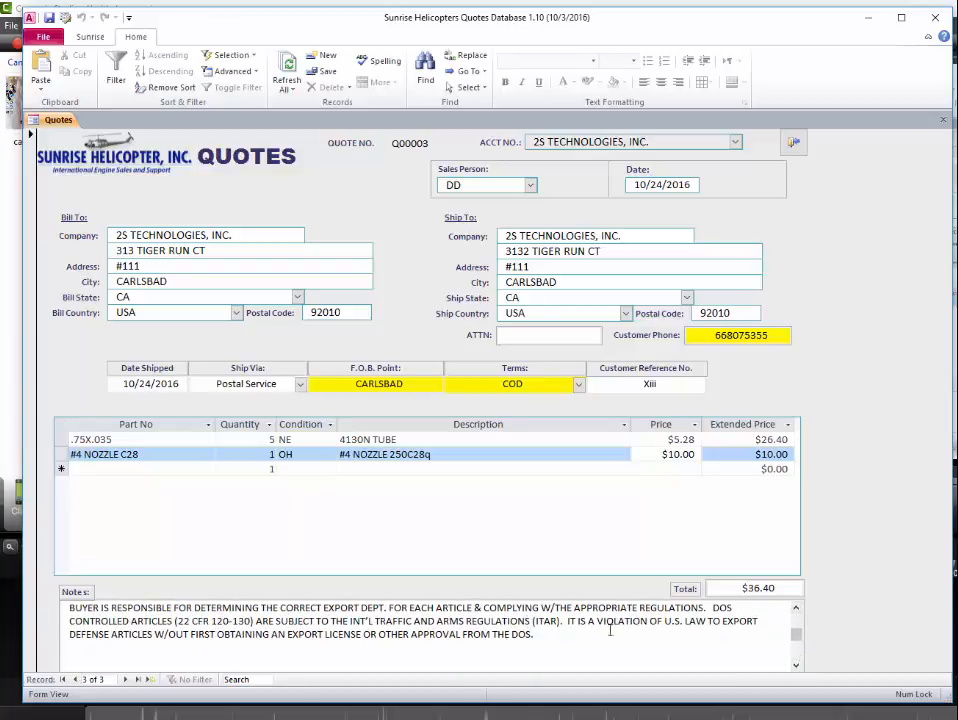
pyautogui.click(797, 610)
pyautogui.click(797, 610)
pyautogui.click(797, 610)
pyautogui.click(797, 610)
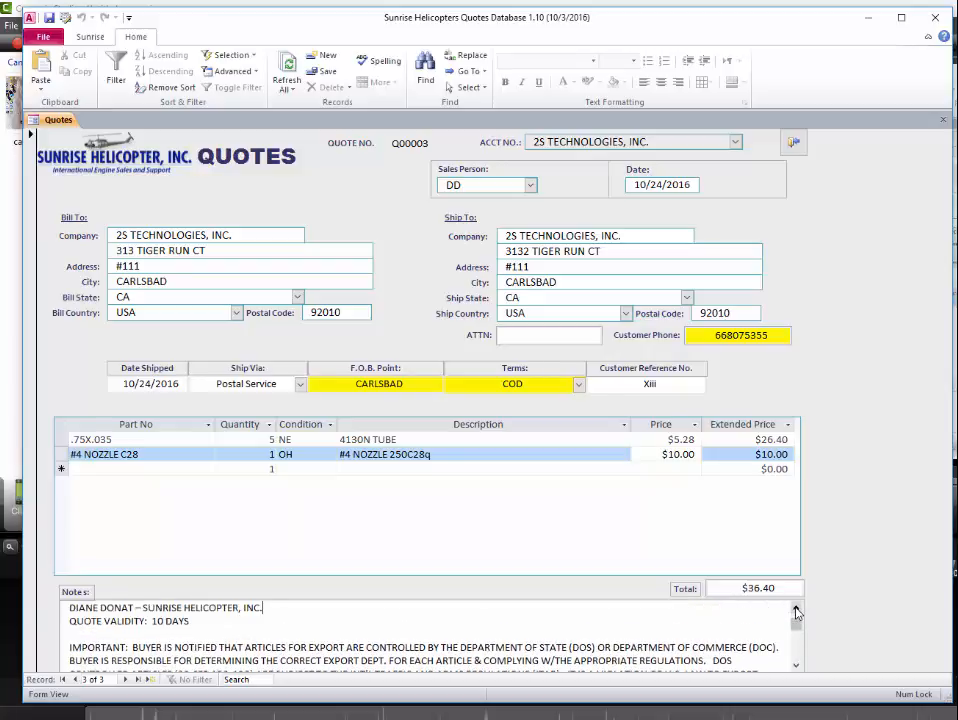
pyautogui.click(797, 610)
pyautogui.click(797, 610)
pyautogui.click(797, 665)
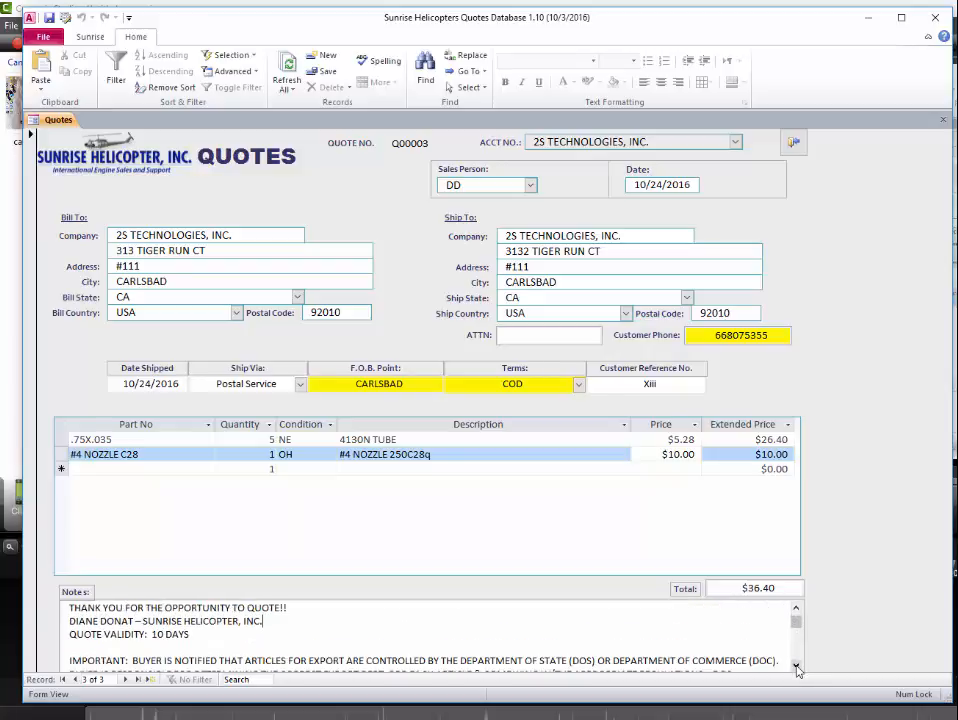
pyautogui.click(797, 665)
pyautogui.click(797, 608)
pyautogui.click(797, 608)
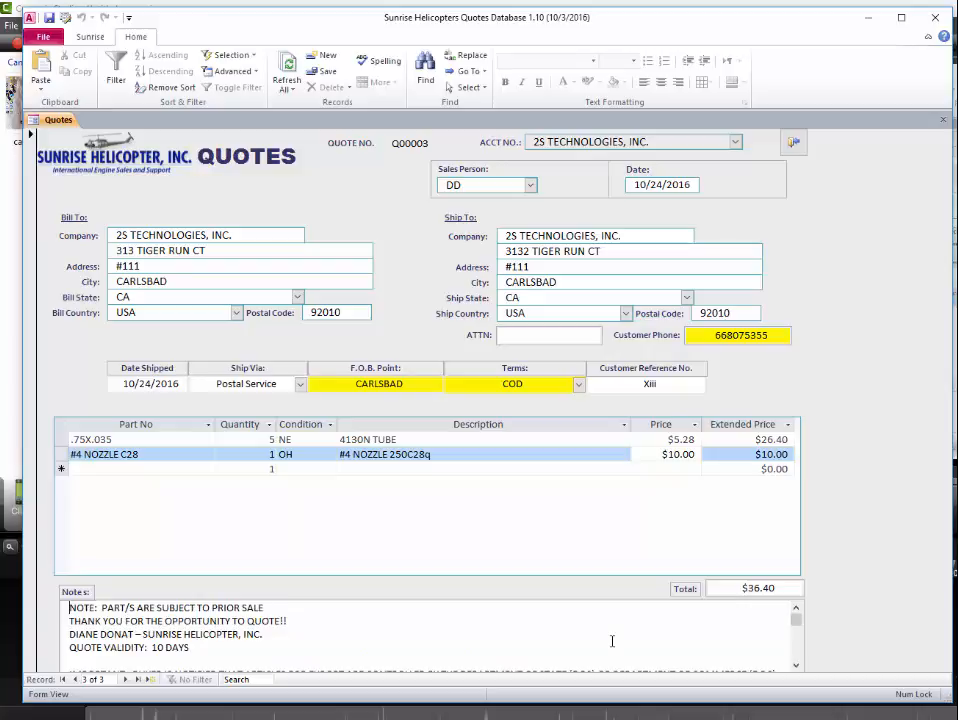
pyautogui.press('Return')
pyautogui.press('Return')
pyautogui.press('Up')
pyautogui.press('Up')
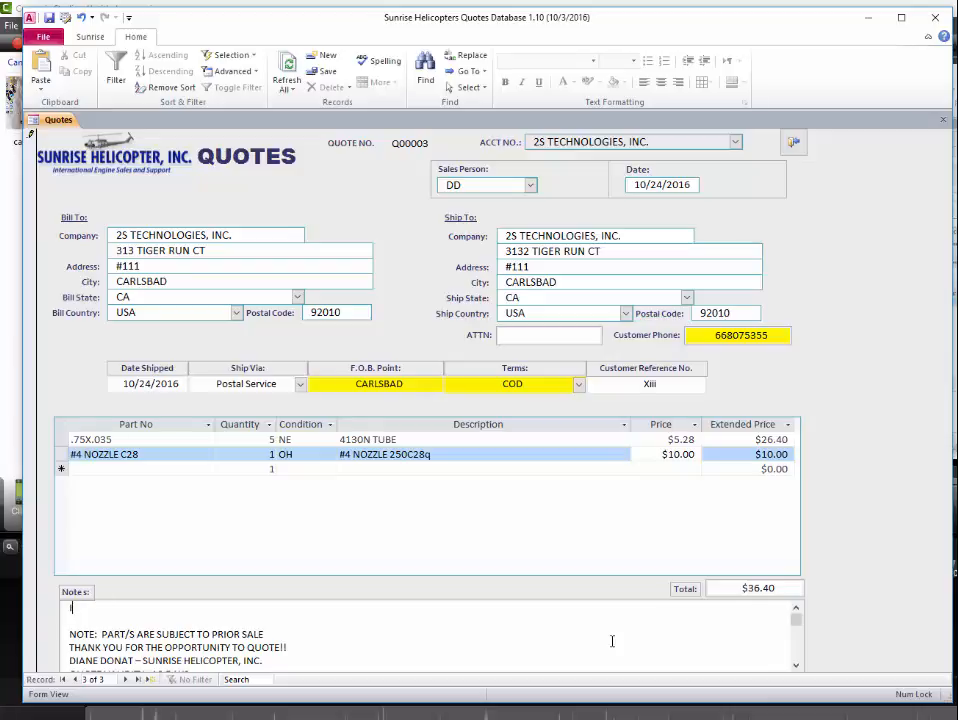
pyautogui.write('ILS REQUEST')
# - Append a final notes line reading 'Stuff at the end.'
pyautogui.scroll(-2, 612, 641)
pyautogui.press('Return')
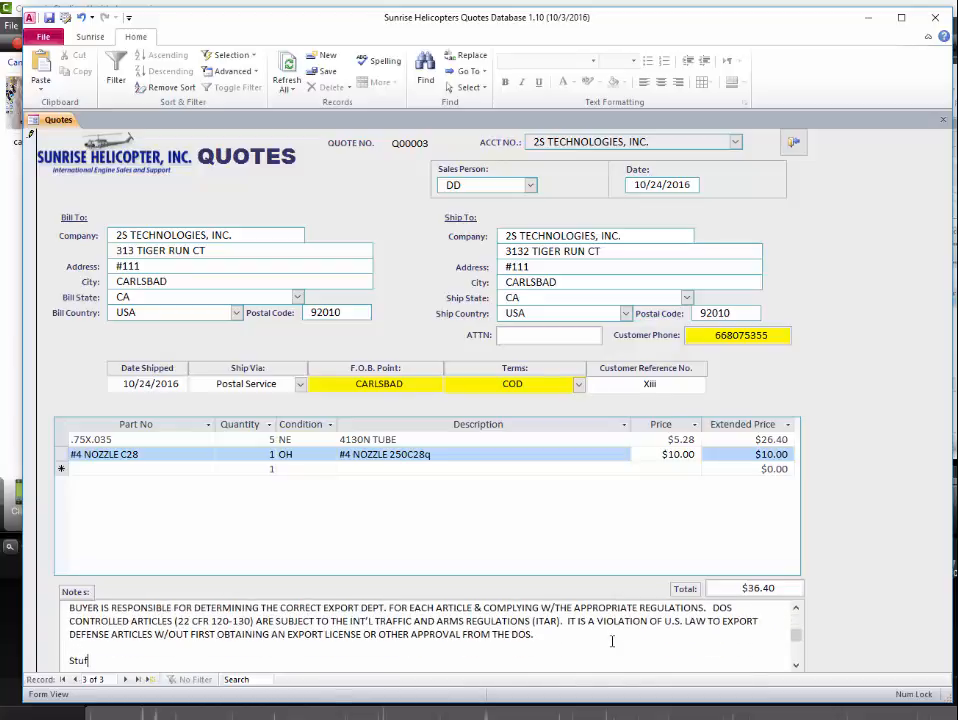
pyautogui.write('Stuff at the end.')
pyautogui.click(797, 665)
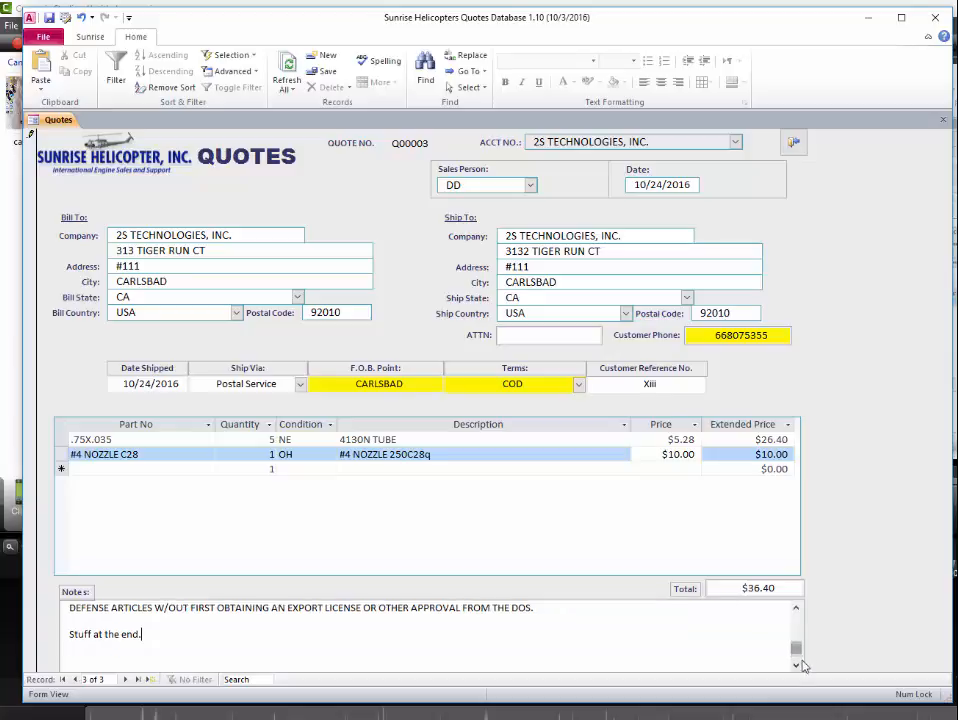
pyautogui.click(797, 609)
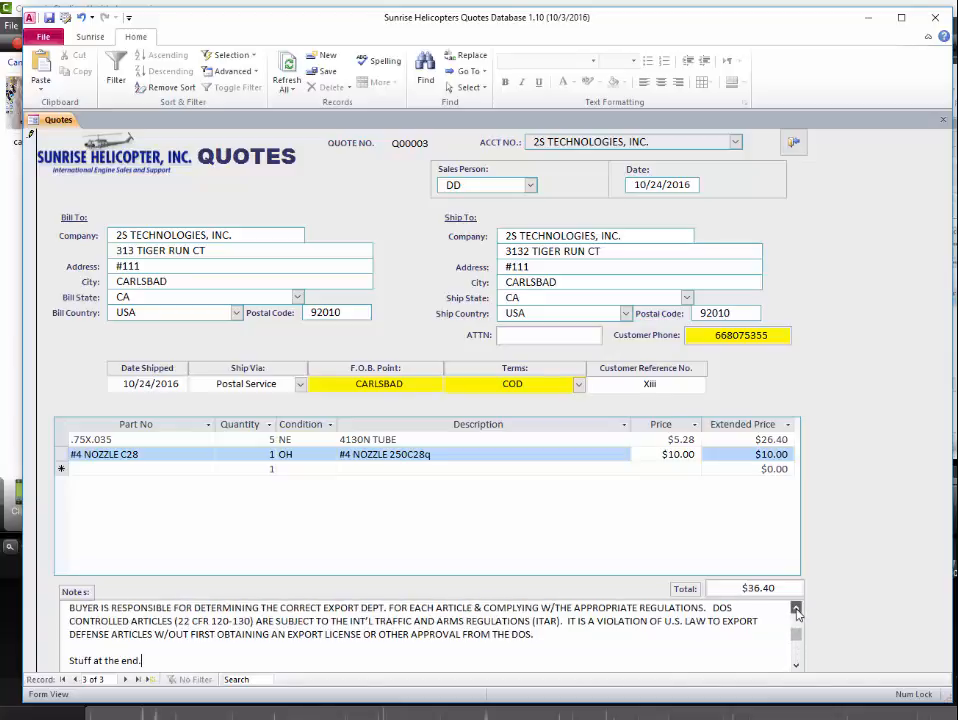
pyautogui.click(797, 609)
pyautogui.click(797, 609)
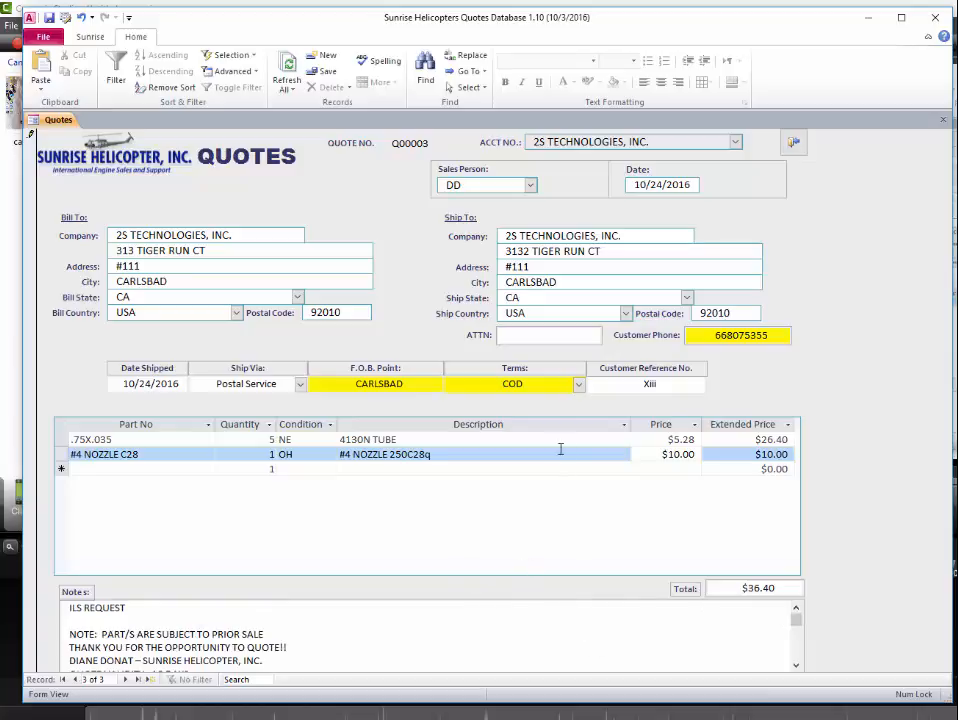
pyautogui.click(722, 266)
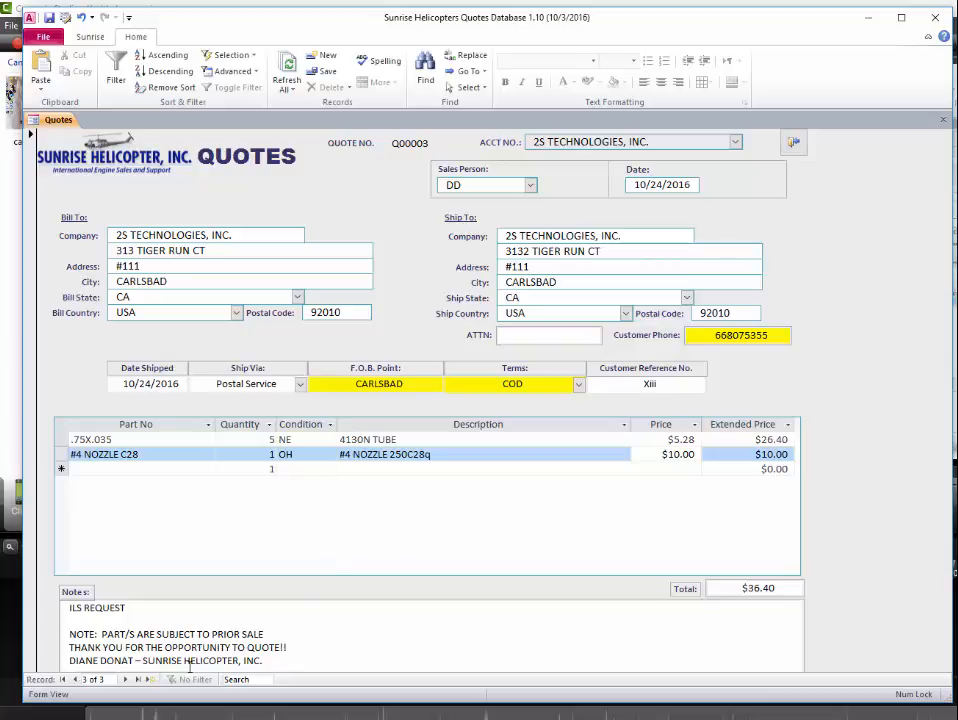
pyautogui.click(75, 680)
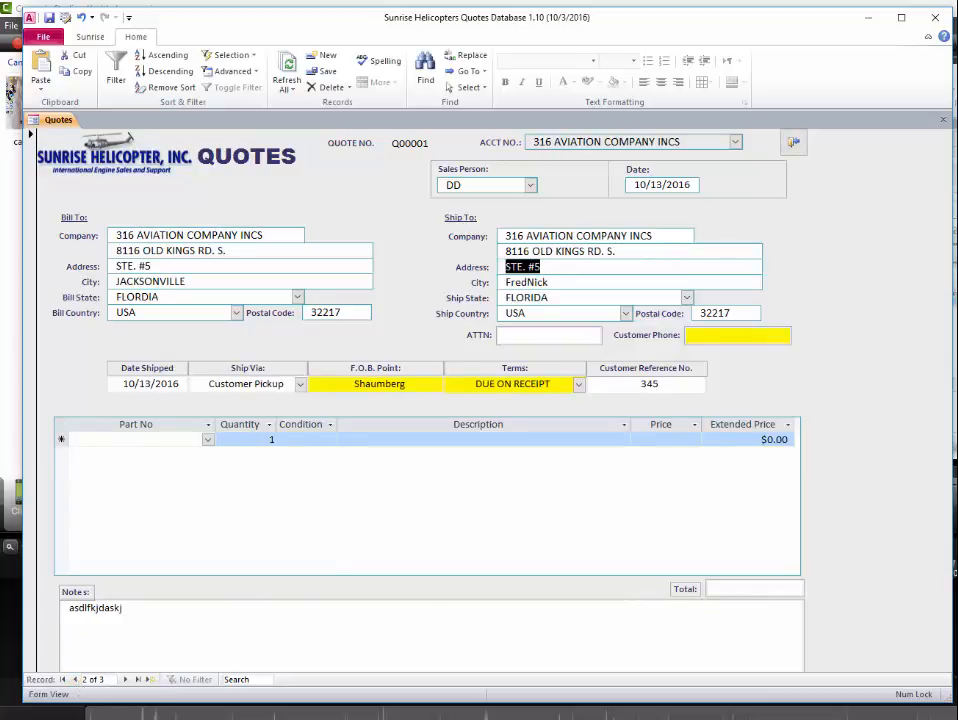
pyautogui.click(262, 251)
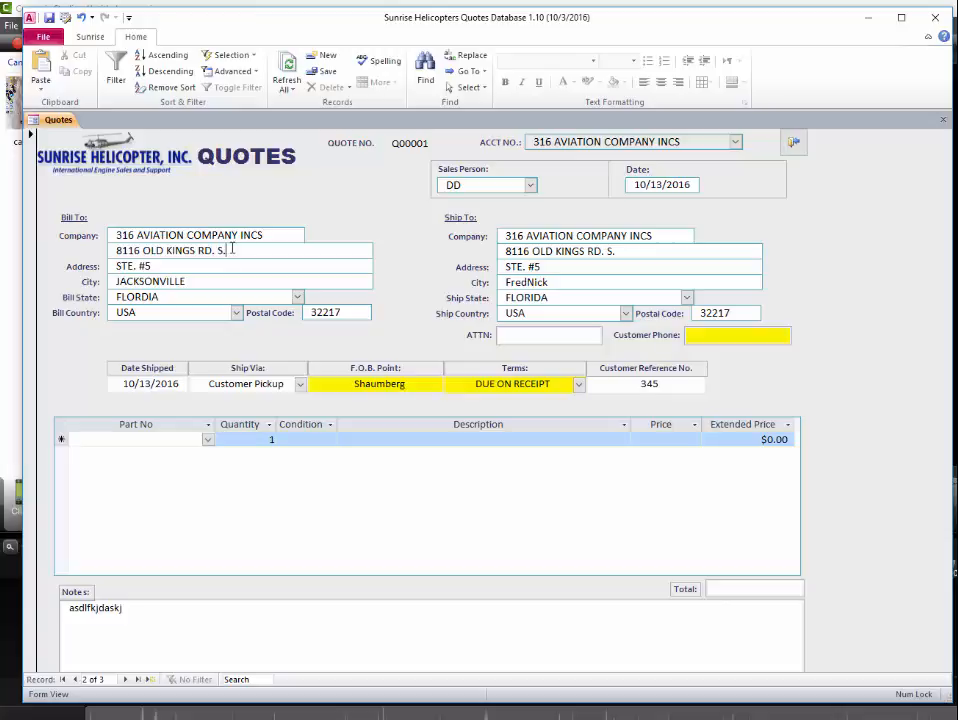
pyautogui.click(425, 70)
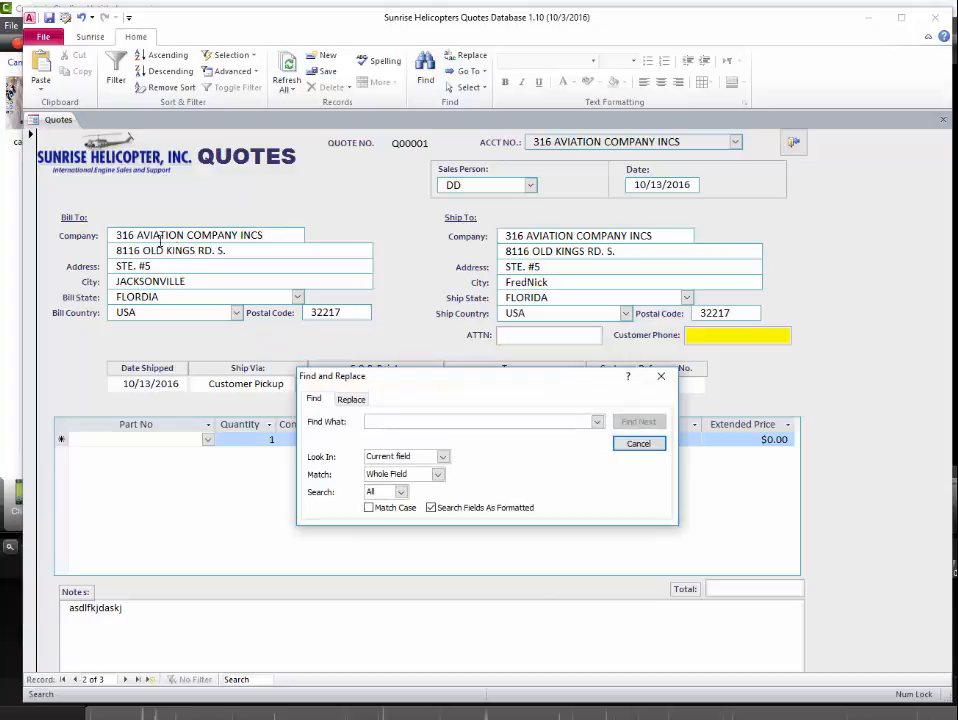
pyautogui.click(635, 449)
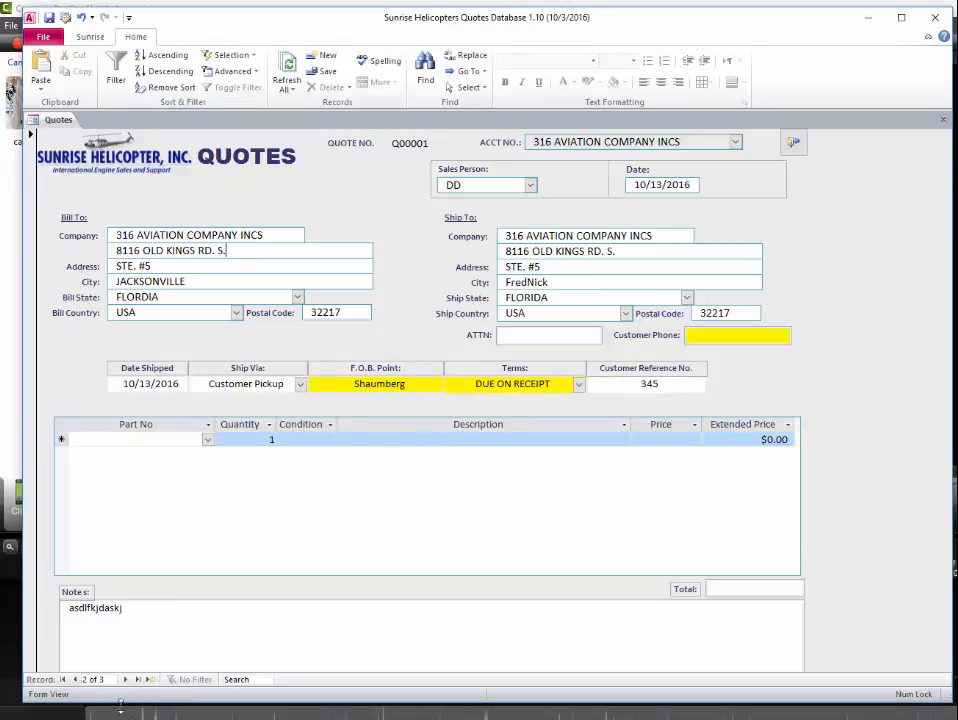
pyautogui.click(127, 679)
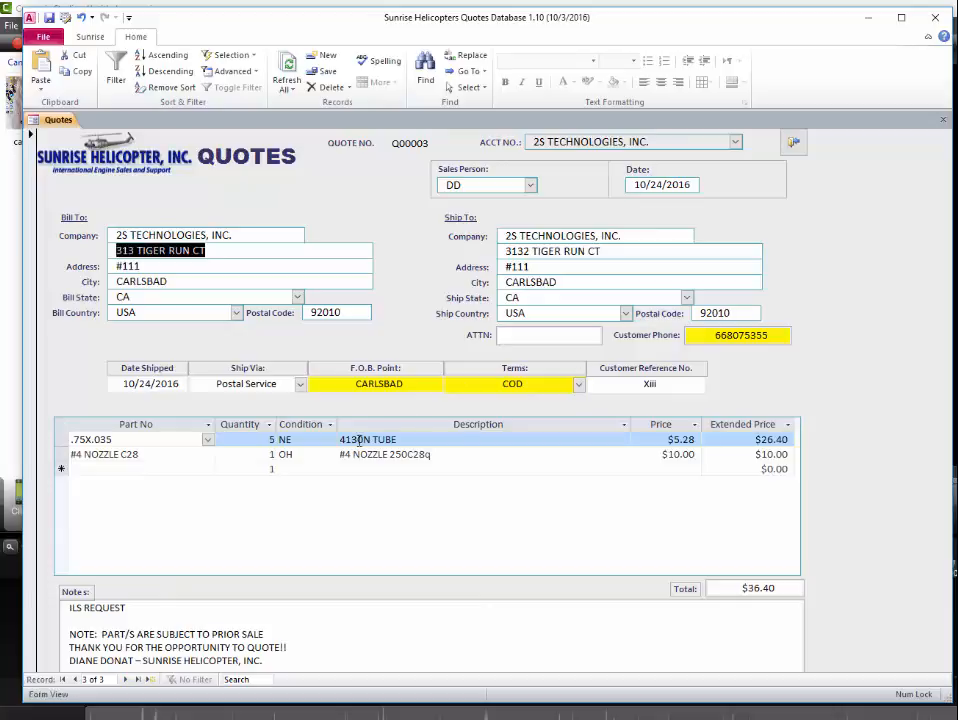
# - From the #4 NOZZLE description, bring up Find and Replace at the lower right and select part number #4 NOZZLE C28
pyautogui.click(402, 455)
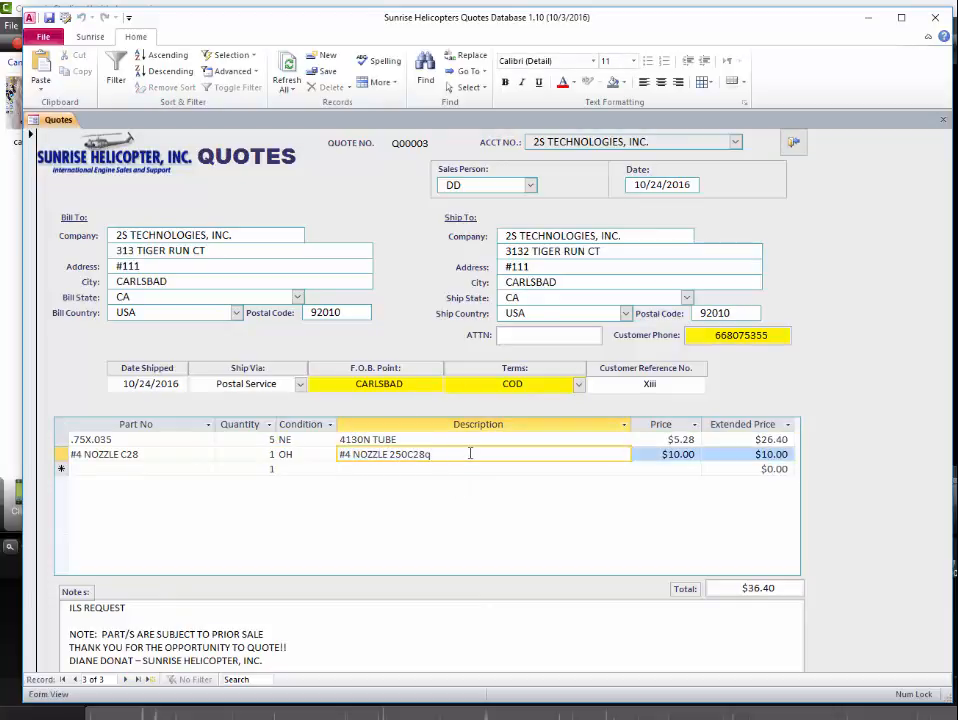
pyautogui.hotkey('ctrl', 'f')
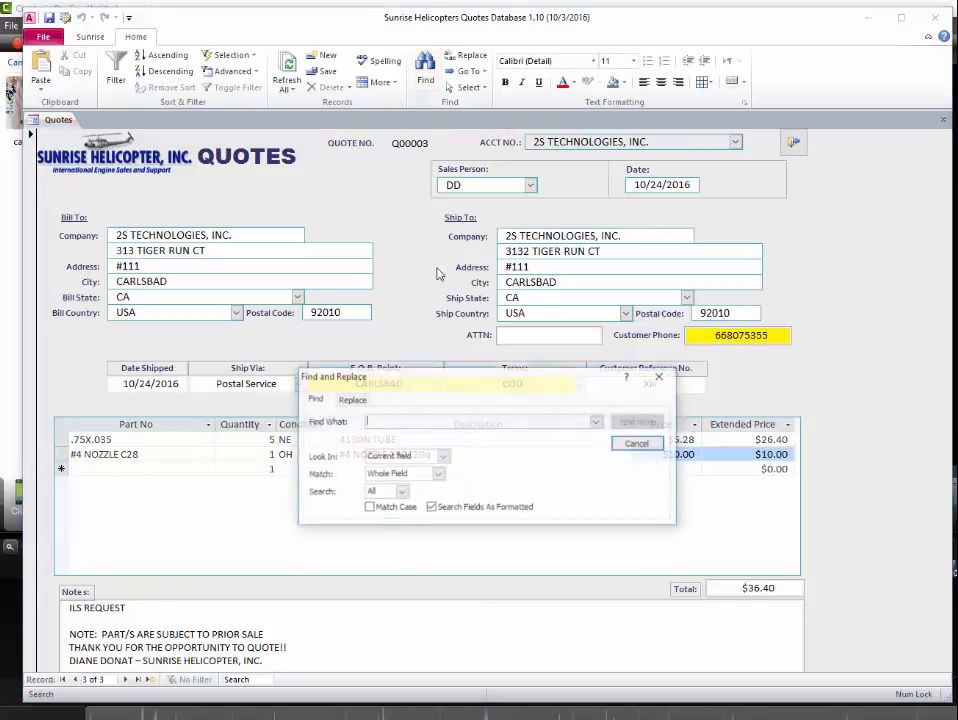
pyautogui.moveTo(487, 389); pyautogui.dragTo(627, 539)
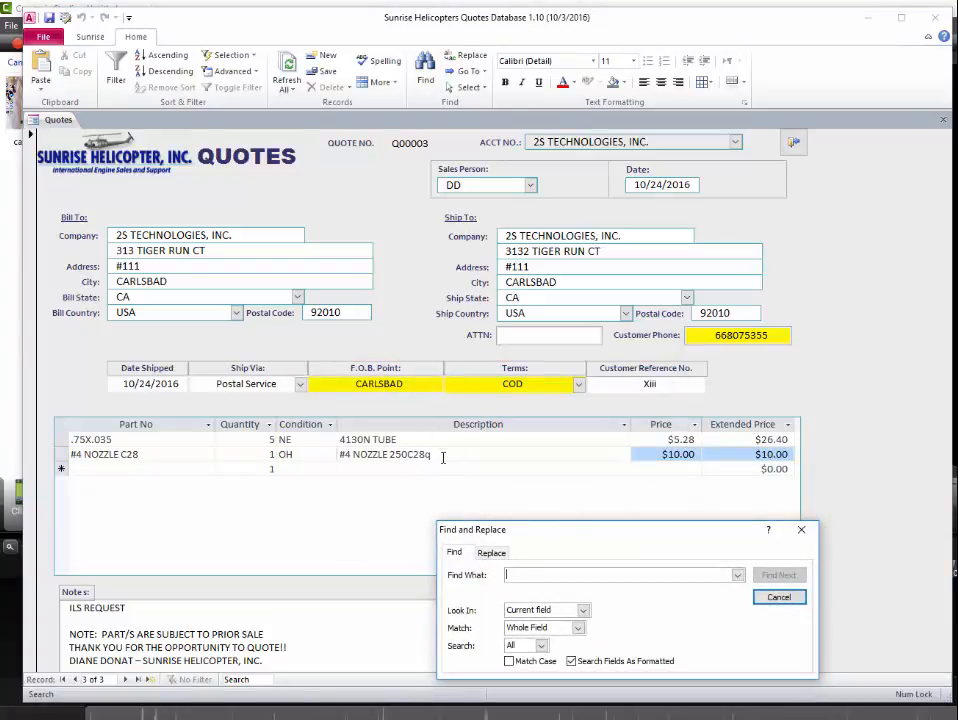
pyautogui.moveTo(154, 453); pyautogui.dragTo(68, 454)
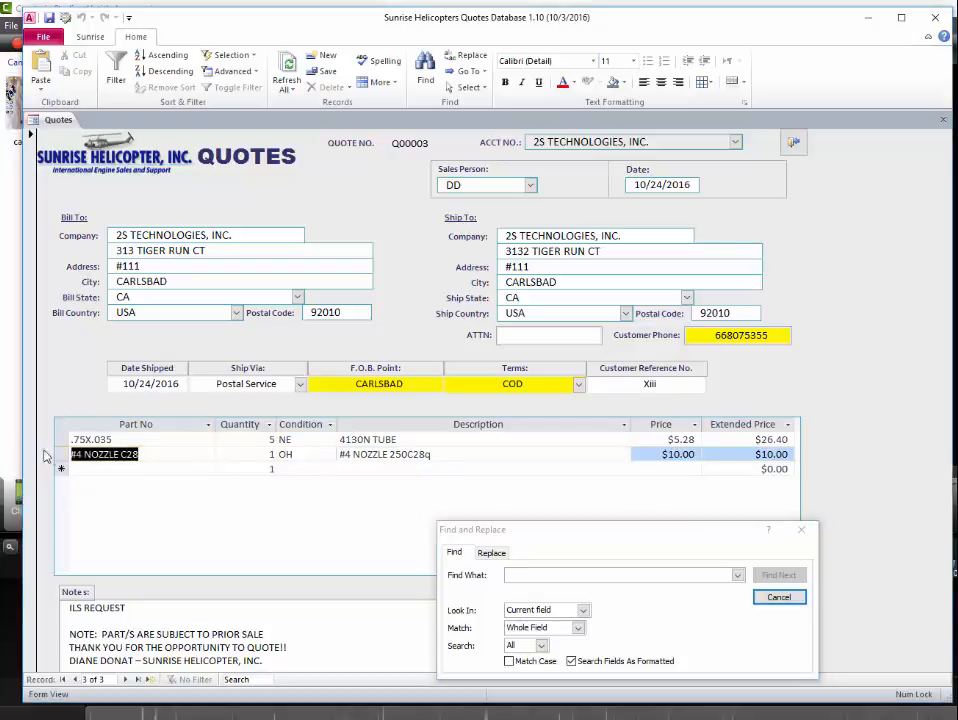
# - Cancel Find and Replace, then visit the #4 NOZZLE description, Bill To Address and empty ATTN fields
pyautogui.click(781, 598)
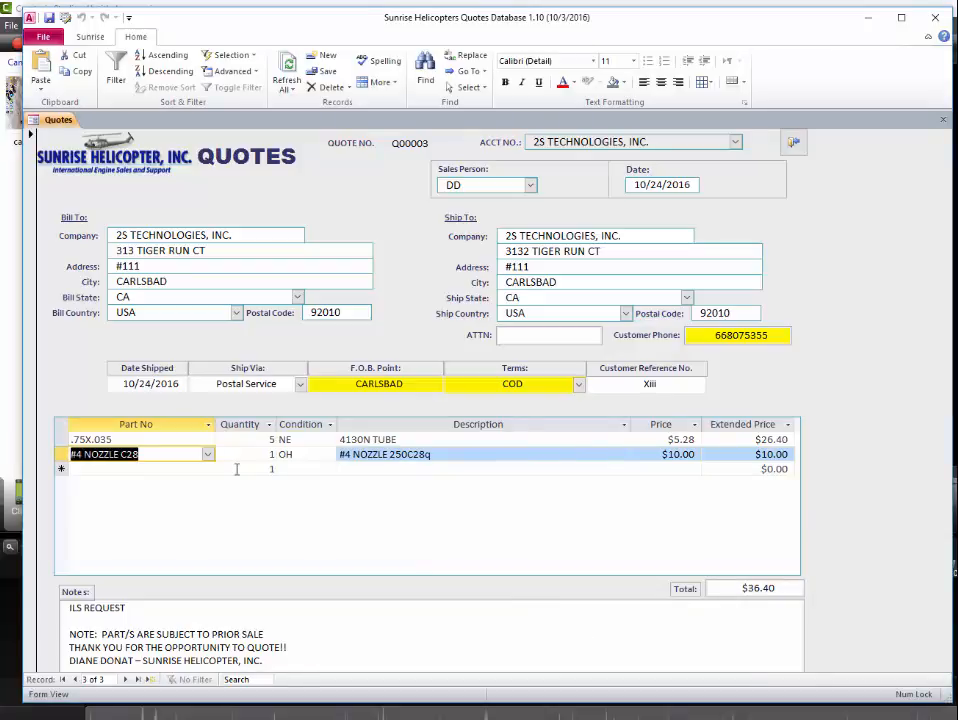
pyautogui.click(493, 455)
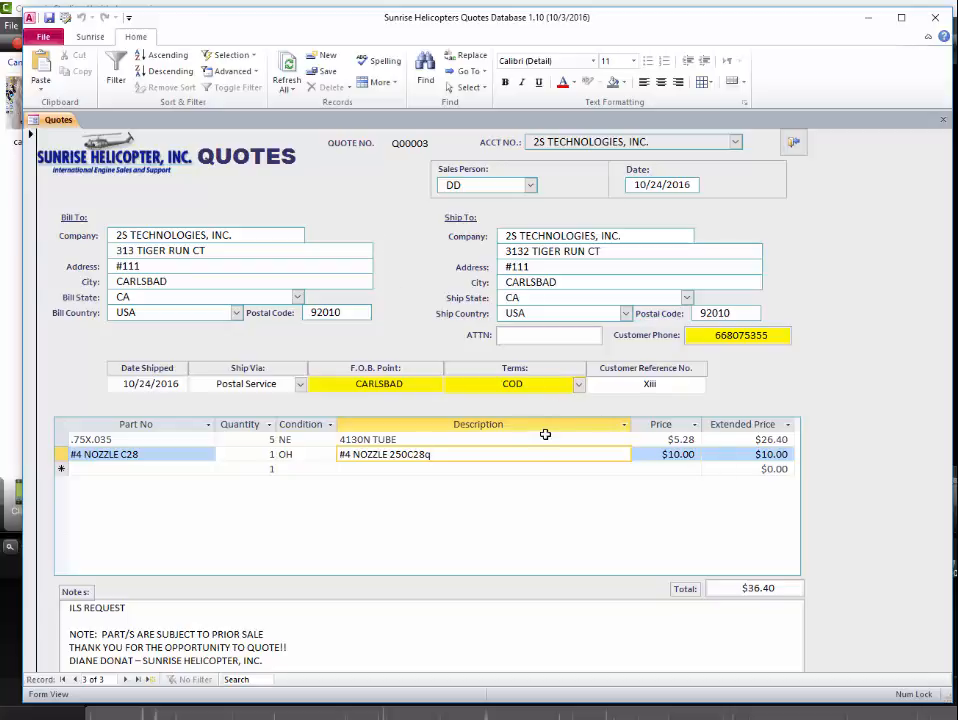
pyautogui.click(211, 267)
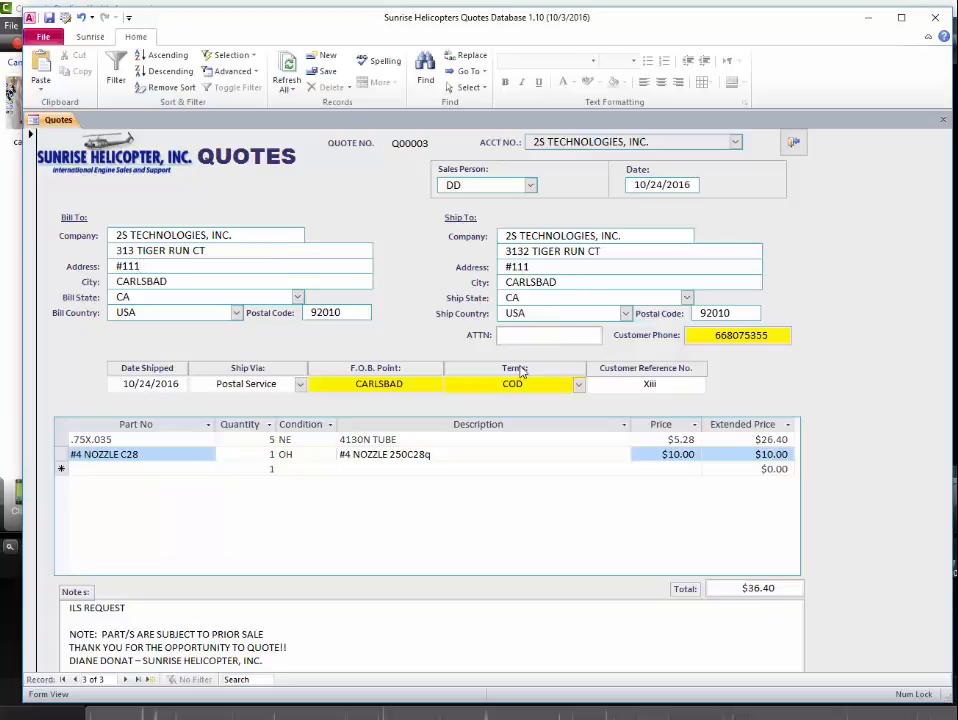
pyautogui.click(530, 335)
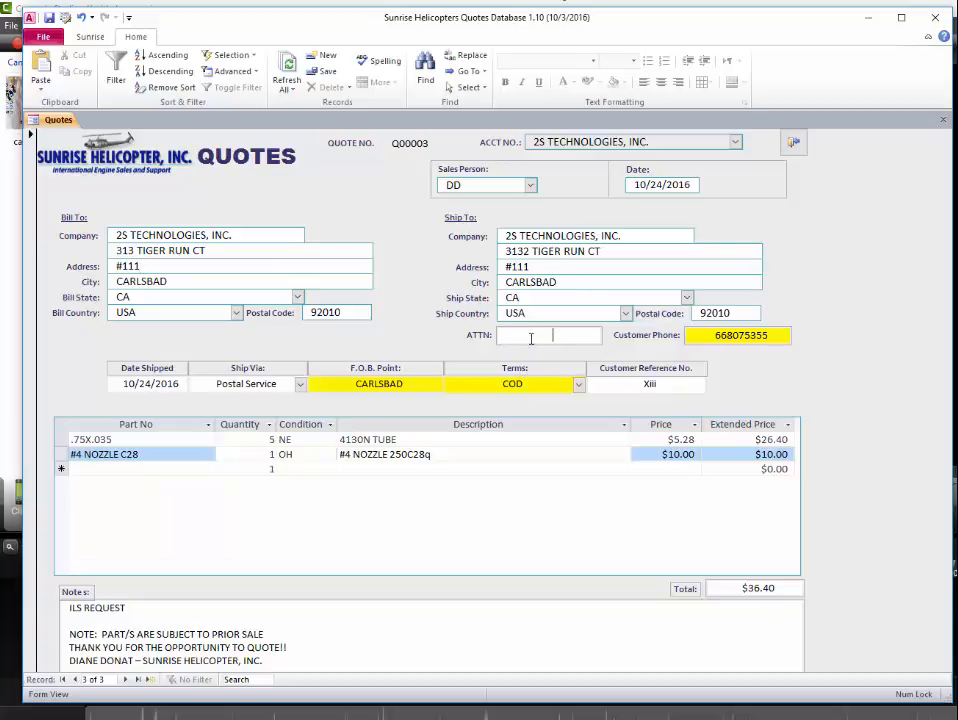